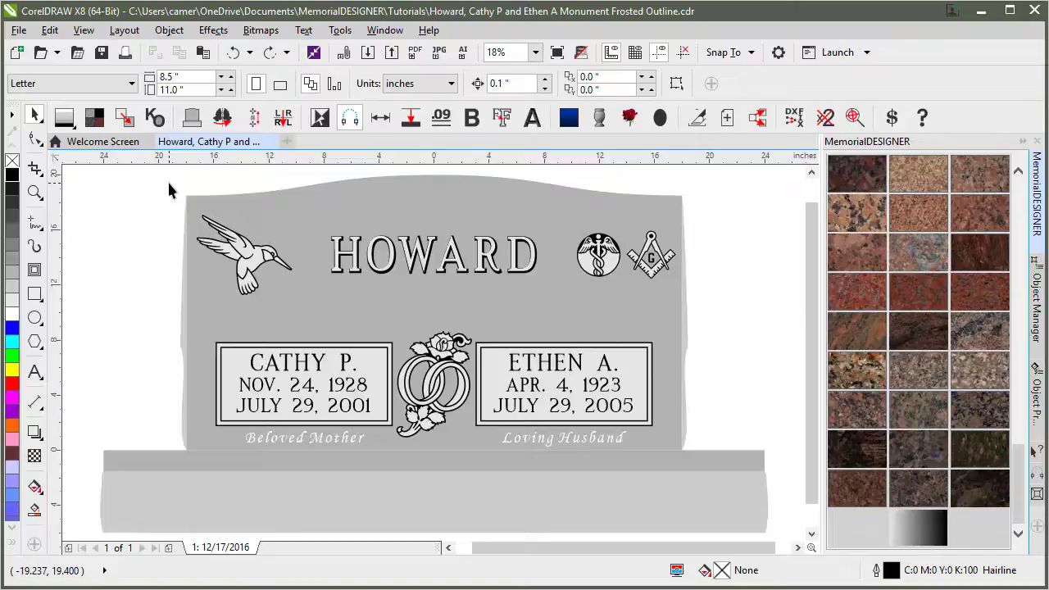
# Try selecting all monument objects and the hummingbird, then clear the selection.
pyautogui.doubleClick(35, 117)
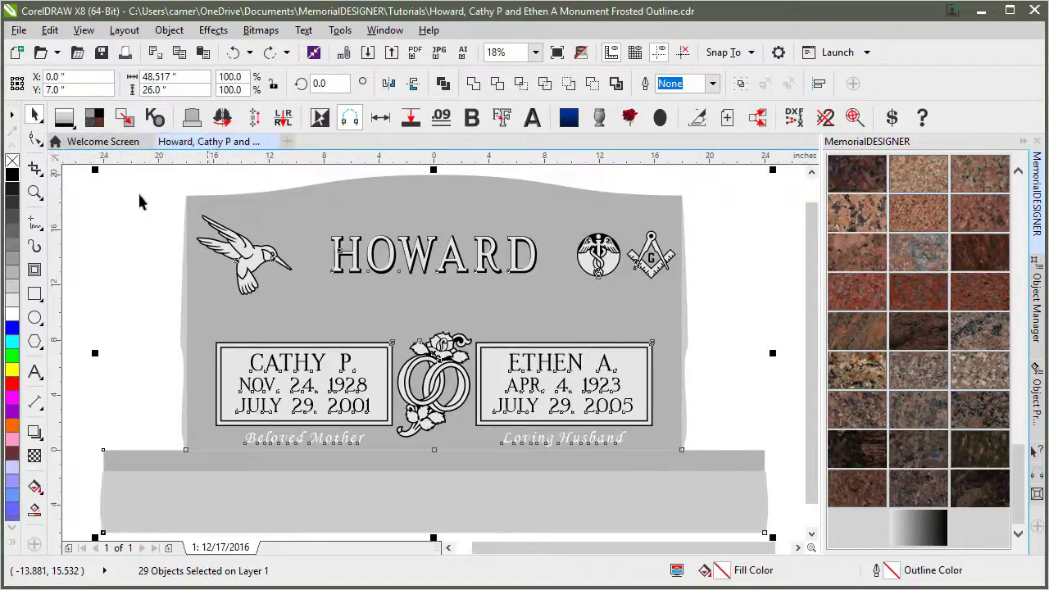
pyautogui.click(168, 216)
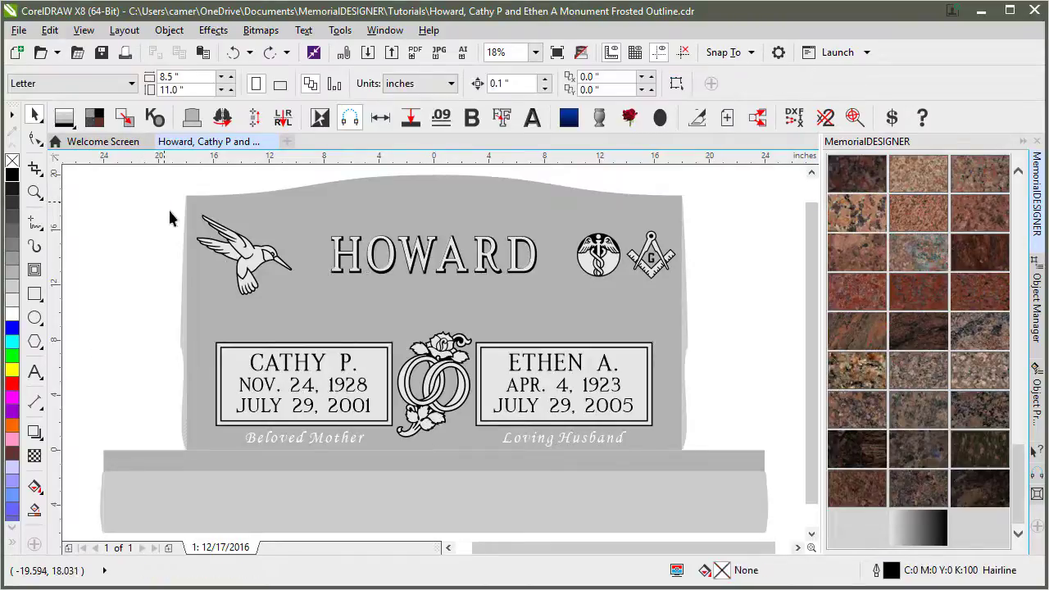
pyautogui.moveTo(311, 319); pyautogui.dragTo(311, 319)
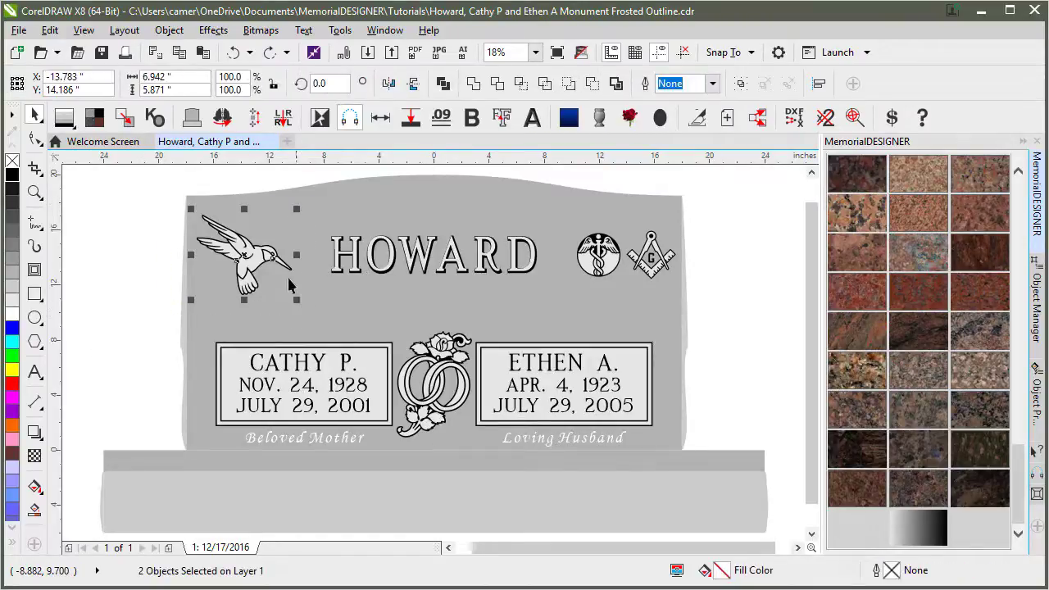
pyautogui.click(141, 192)
# Select every object with Ctrl+A and apply the MemorialDESIGNER Bevel to the lettering.
pyautogui.hotkey('ctrl', 'a')
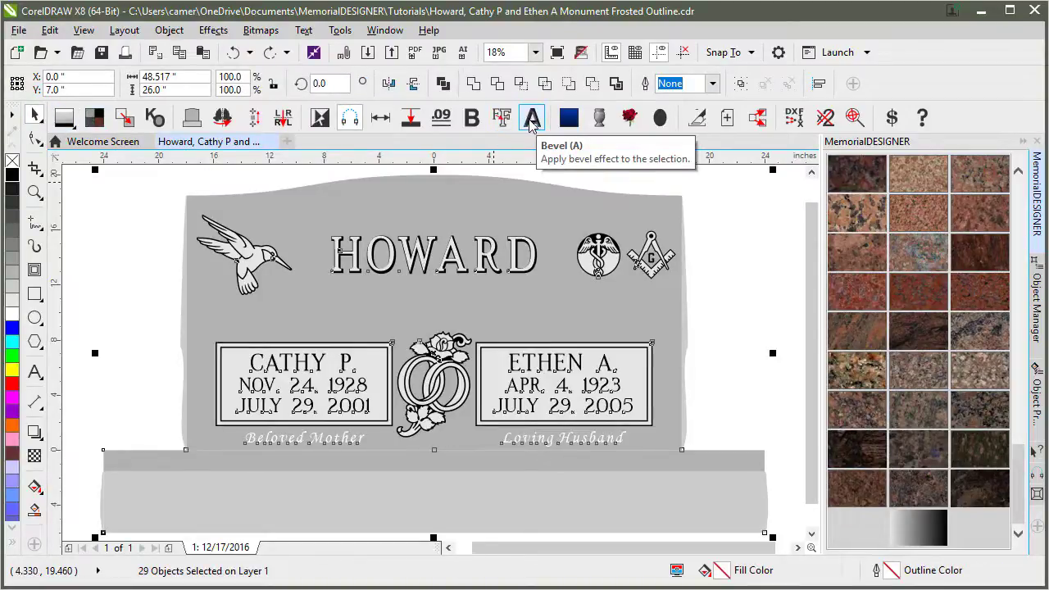
pyautogui.click(533, 118)
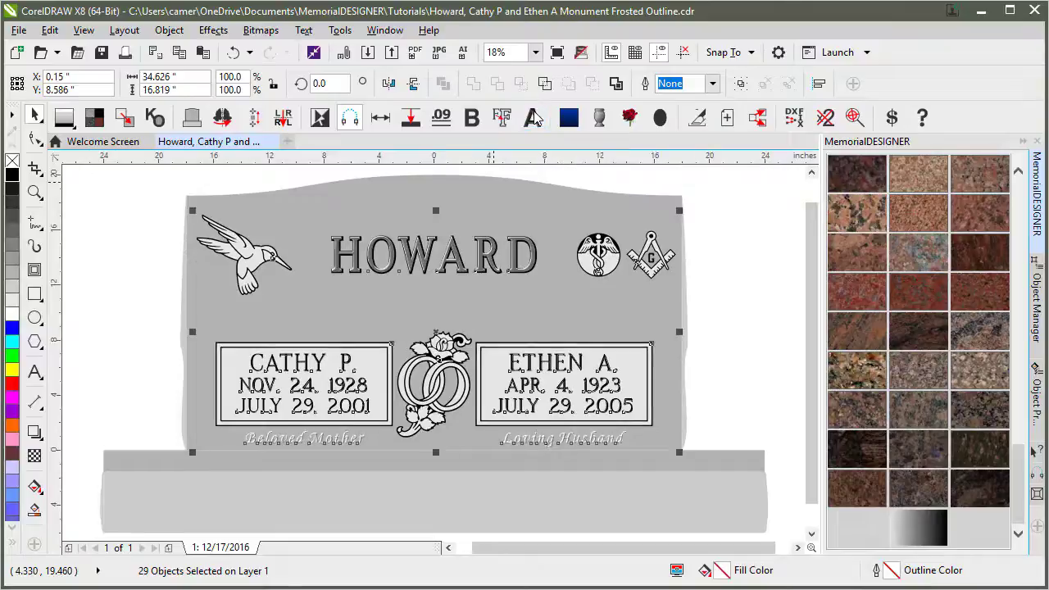
pyautogui.click(727, 241)
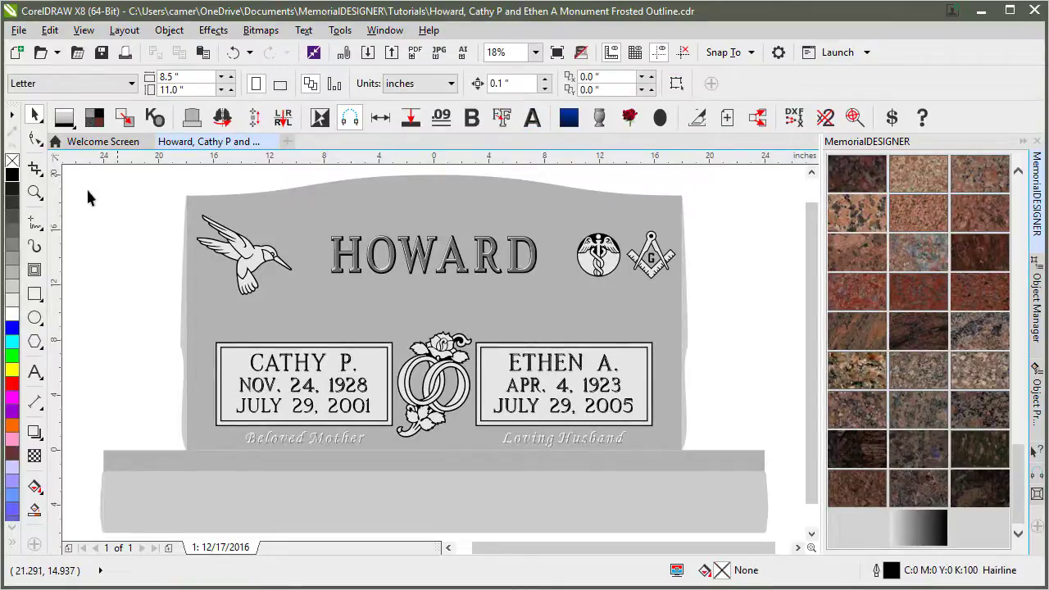
pyautogui.click(35, 192)
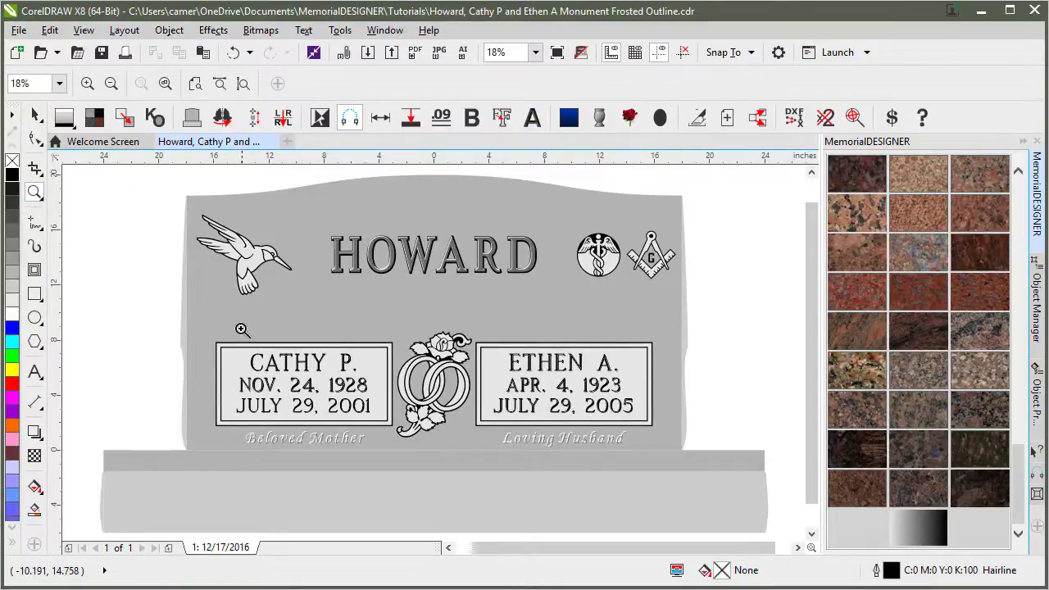
pyautogui.moveTo(228, 351); pyautogui.dragTo(382, 420)
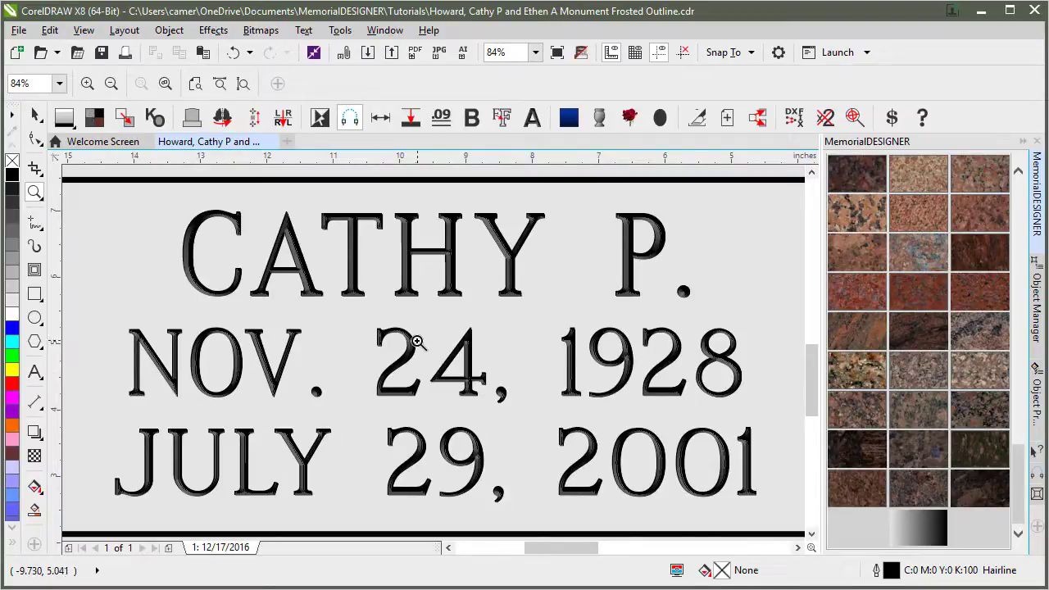
pyautogui.press('F4')
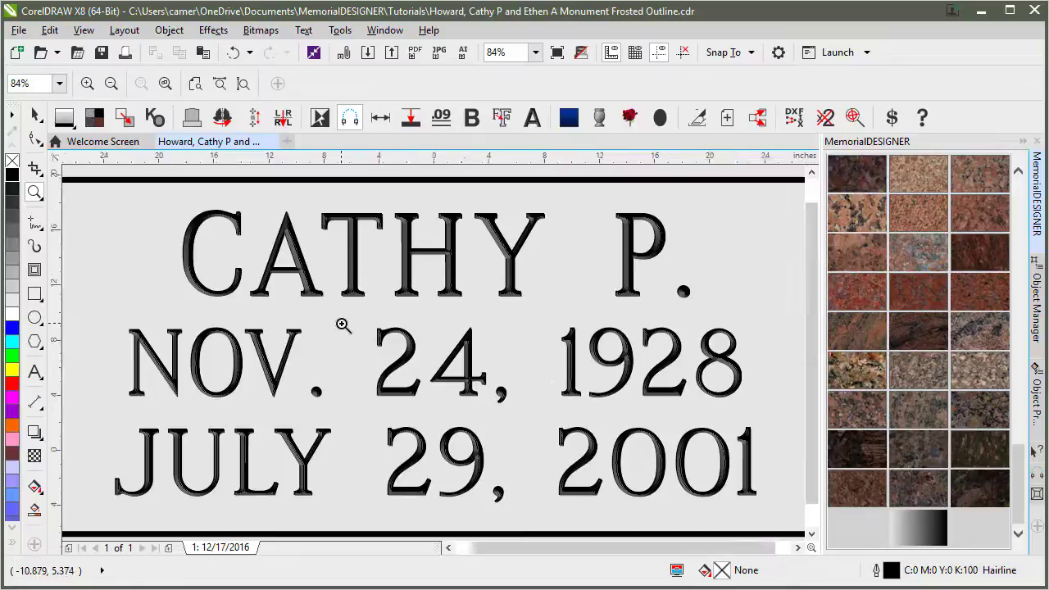
pyautogui.click(281, 366)
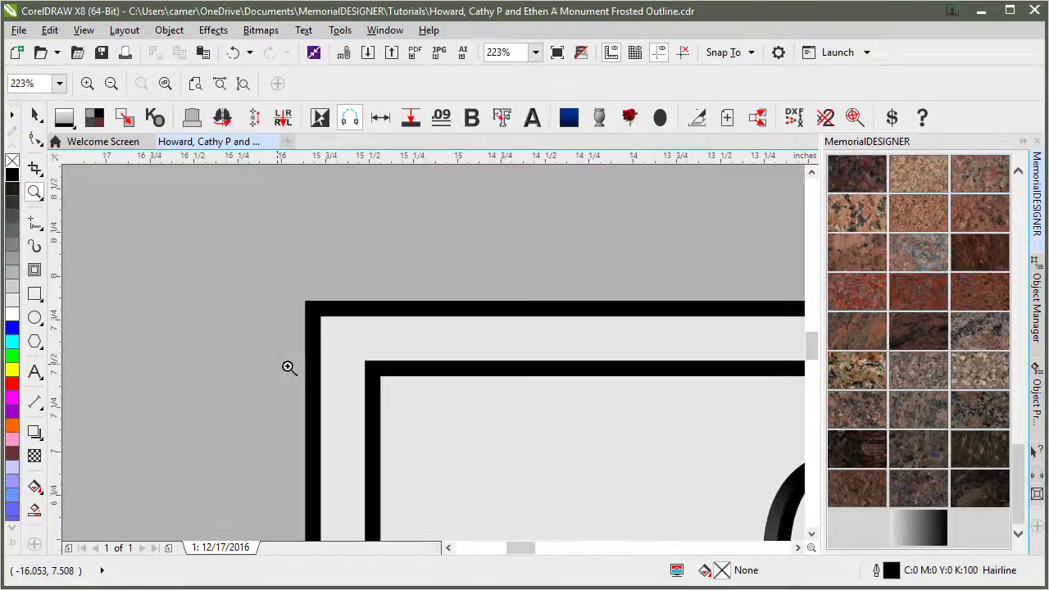
pyautogui.press('F4')
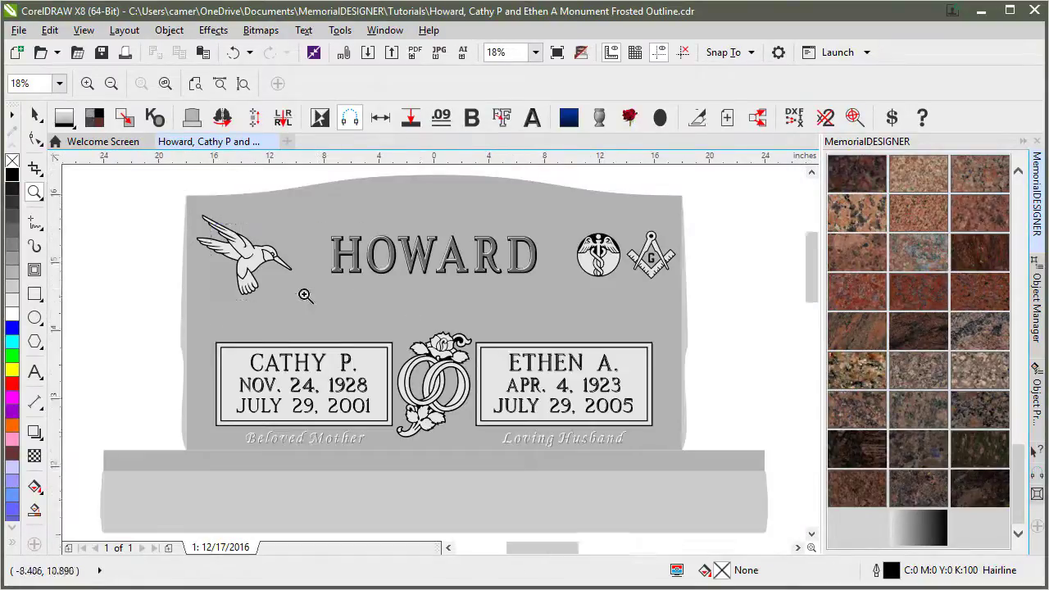
pyautogui.click(312, 298)
pyautogui.press('F4')
pyautogui.moveTo(562, 217); pyautogui.dragTo(682, 292)
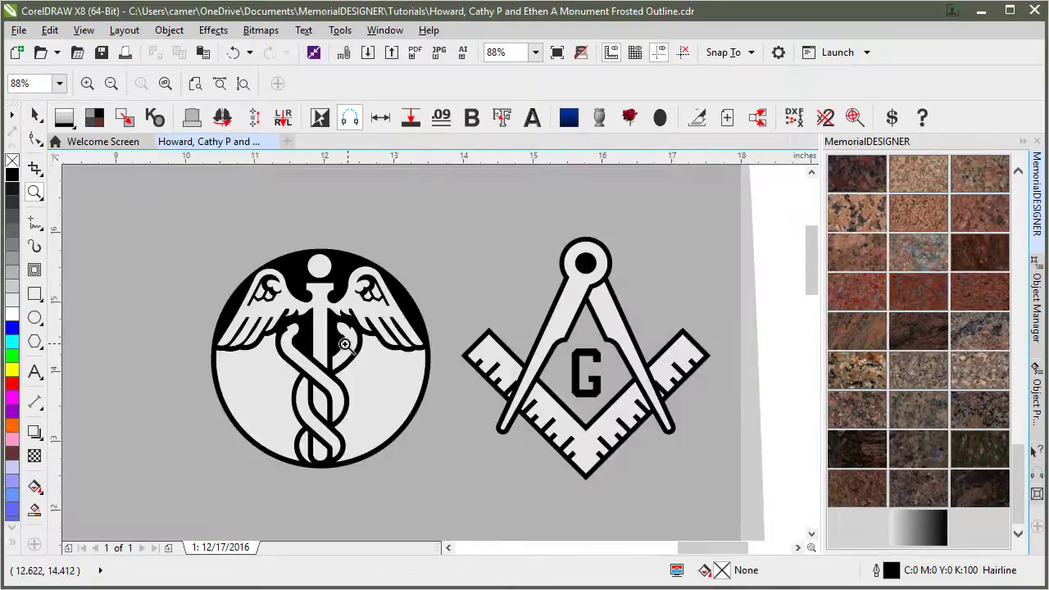
pyautogui.press('F4')
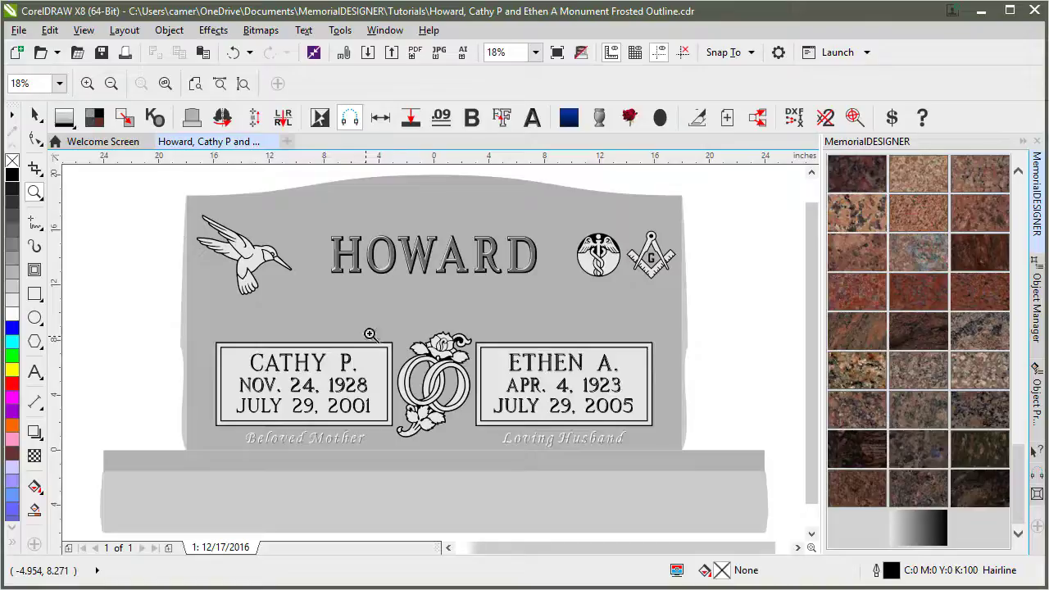
pyautogui.moveTo(382, 319); pyautogui.dragTo(476, 439)
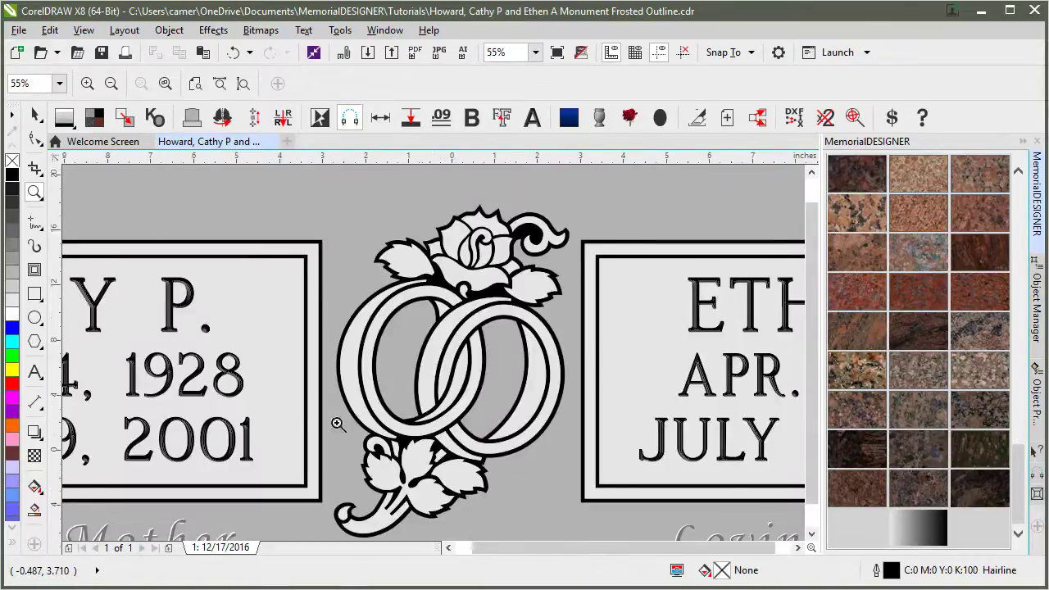
pyautogui.press('F4')
# Check the Beloved Mother inscription, then zoom in on the hummingbird carving.
pyautogui.moveTo(368, 453); pyautogui.dragTo(368, 452)
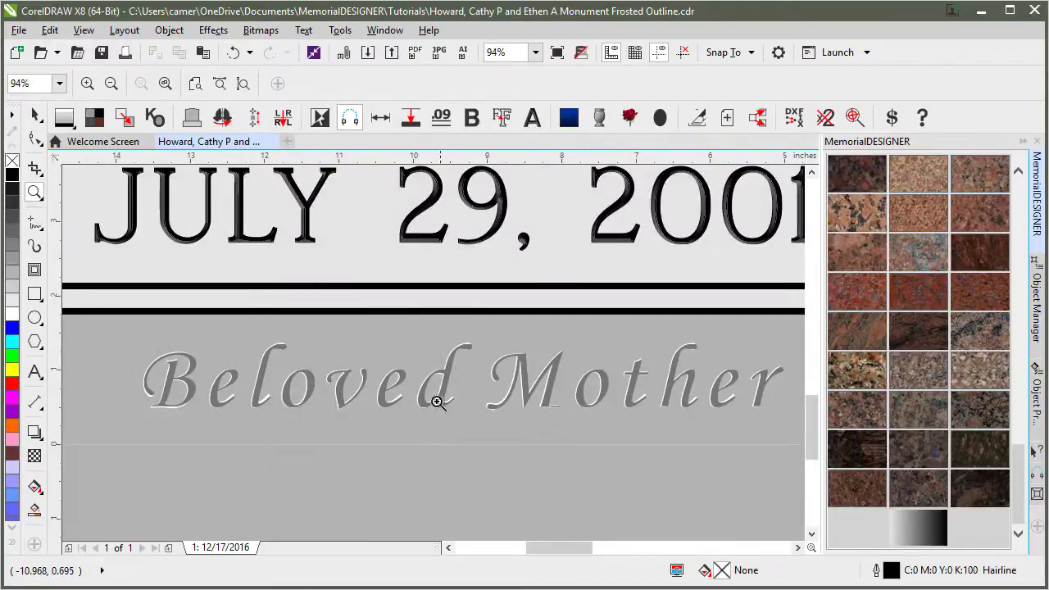
pyautogui.rightClick(496, 322)
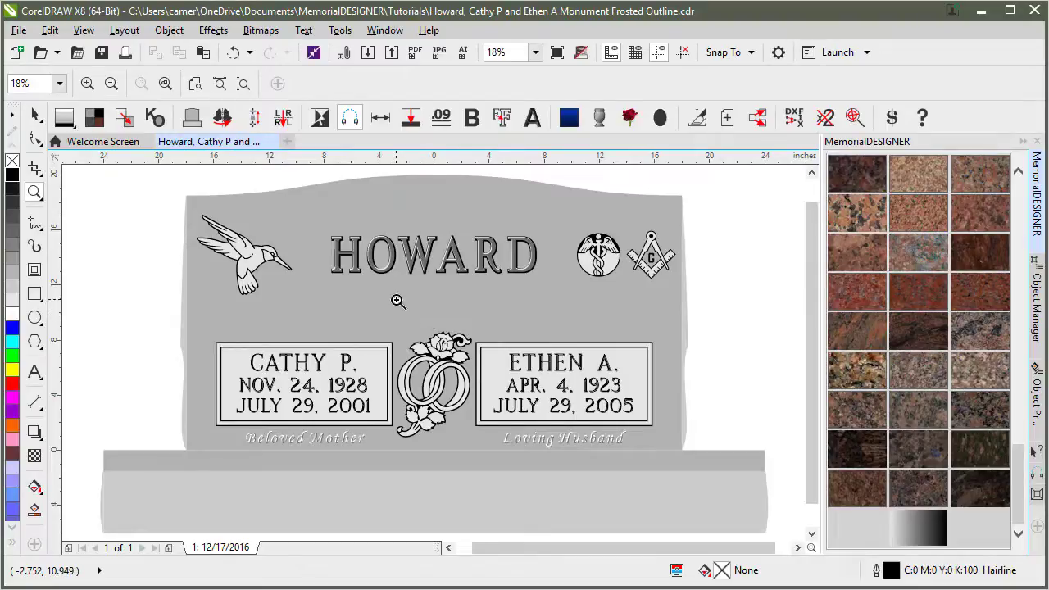
pyautogui.moveTo(188, 209); pyautogui.dragTo(312, 305)
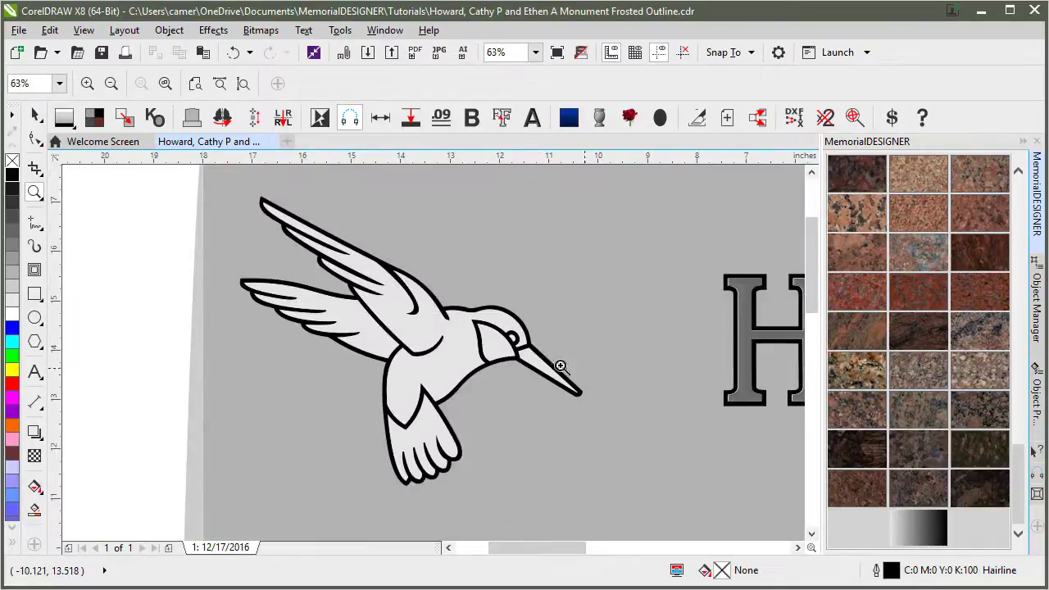
# Select the hummingbird curve, view its nodes, then test a move and undo it.
pyautogui.click(37, 116)
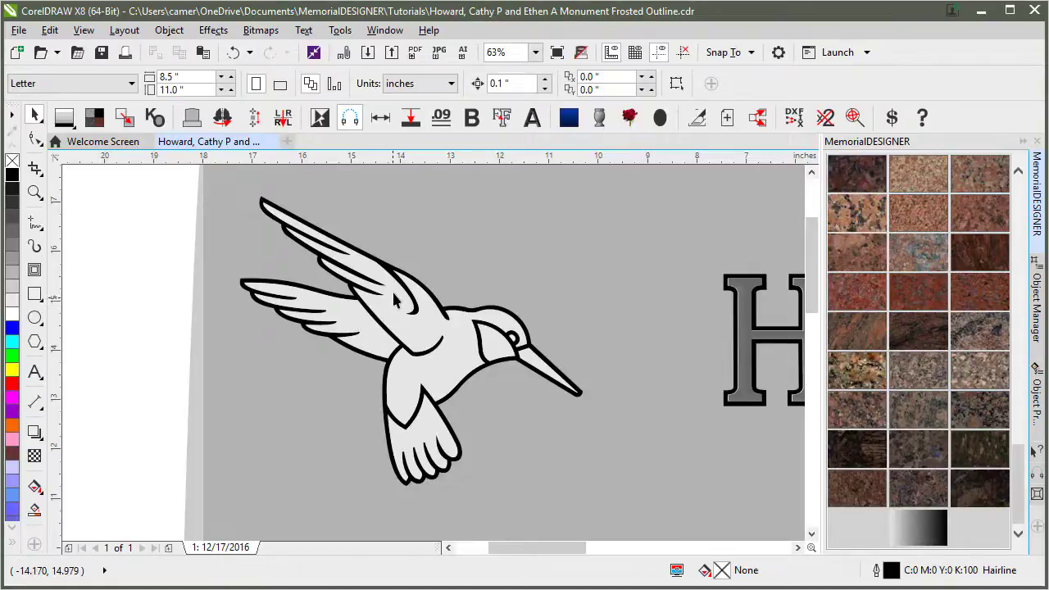
pyautogui.click(393, 301)
pyautogui.click(34, 137)
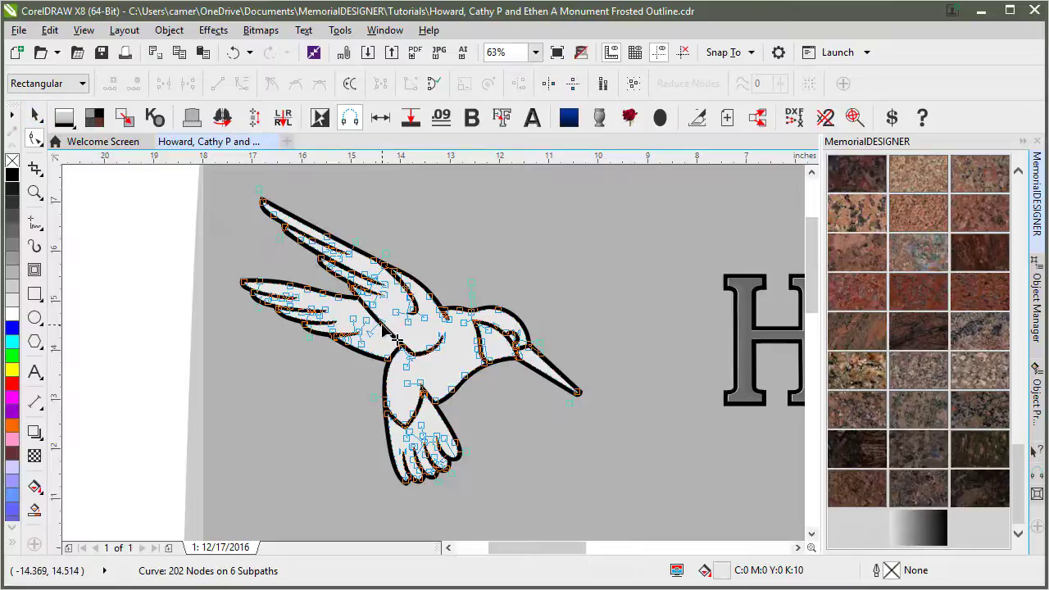
pyautogui.click(34, 116)
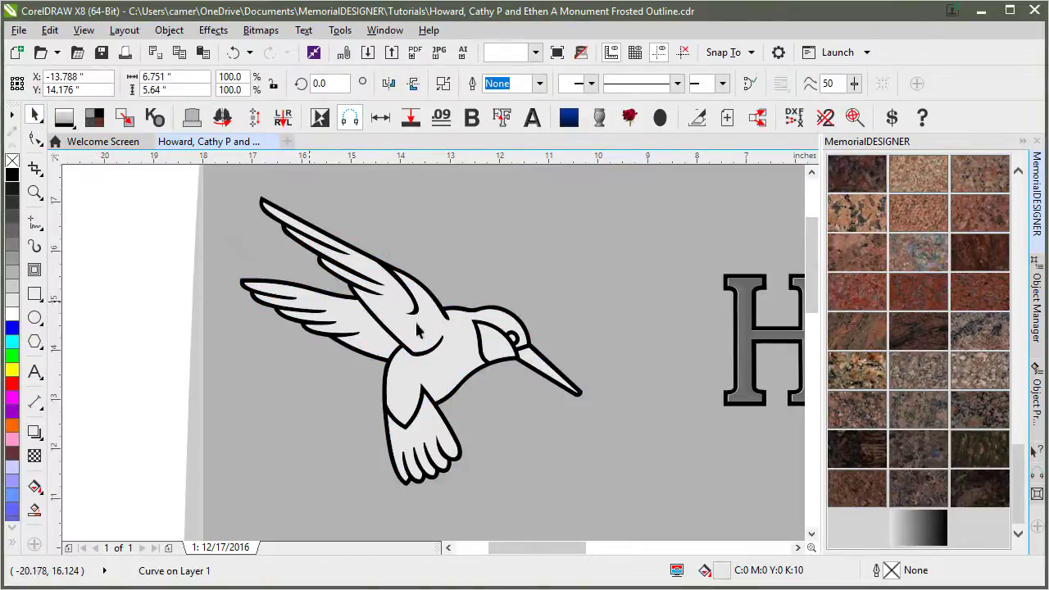
pyautogui.moveTo(390, 318); pyautogui.dragTo(454, 323)
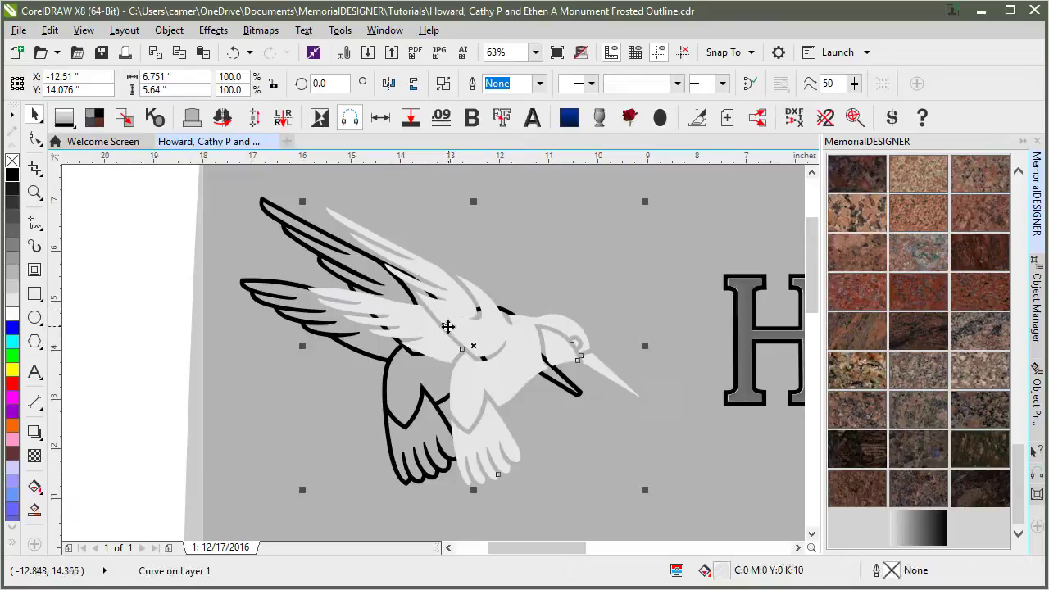
pyautogui.hotkey('ctrl', 'z')
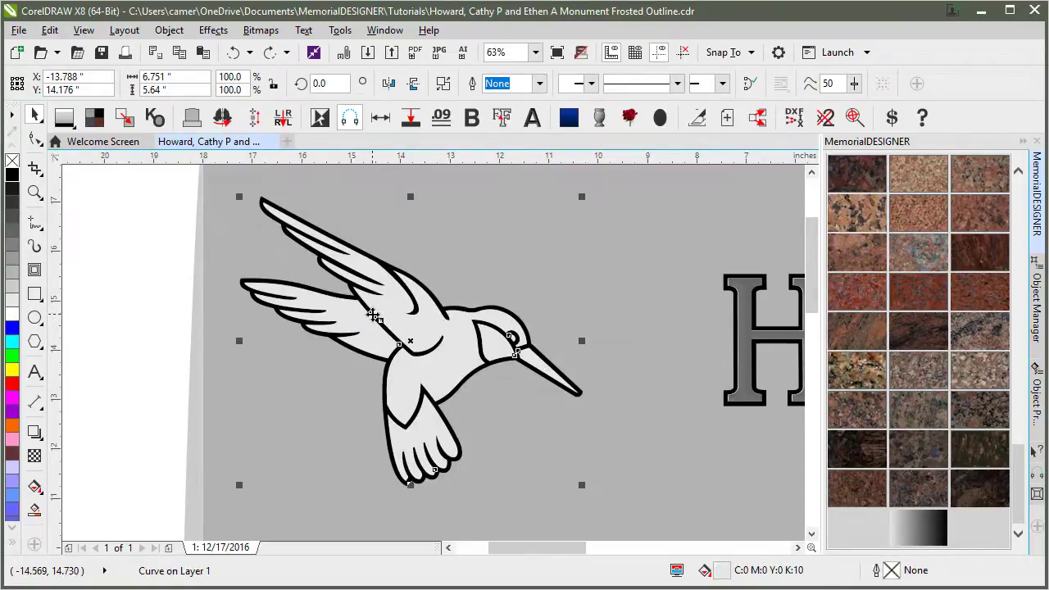
pyautogui.click(165, 219)
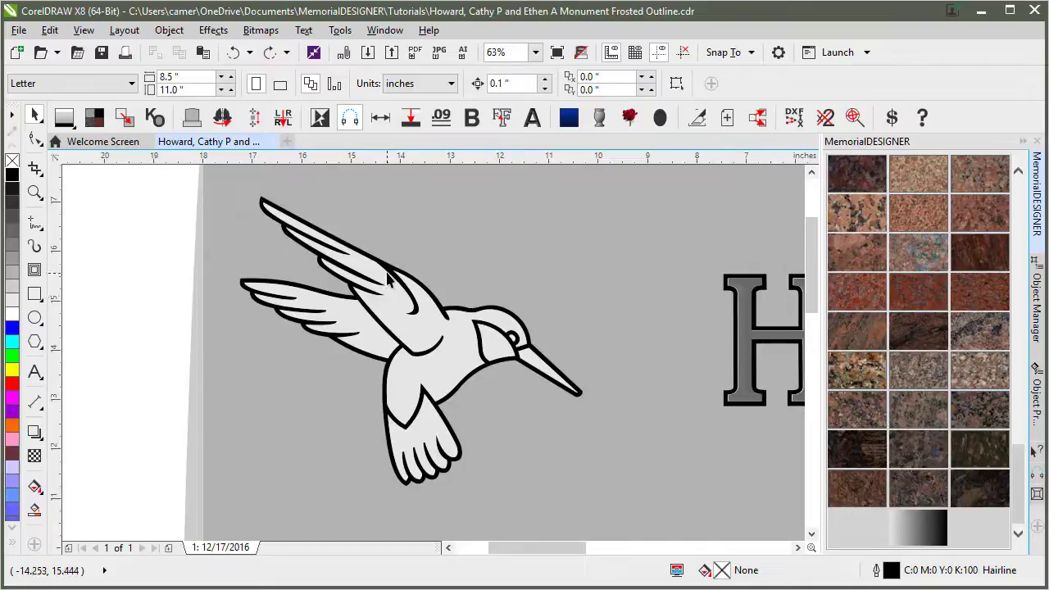
# Pull the light grey fill off the black outline, compare both, then undo to reseat it.
pyautogui.moveTo(362, 272); pyautogui.dragTo(574, 267)
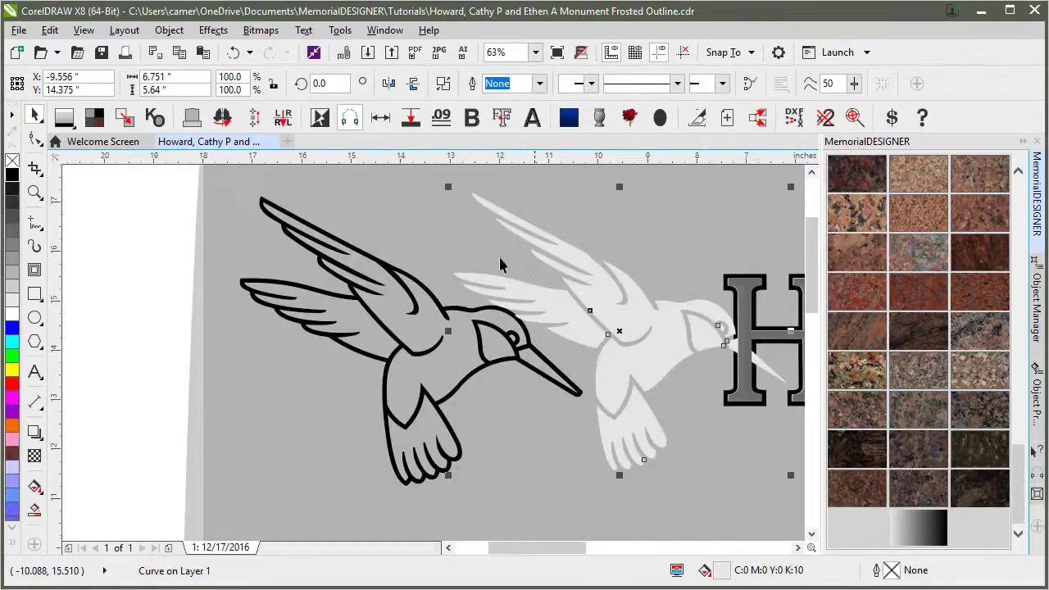
pyautogui.click(386, 267)
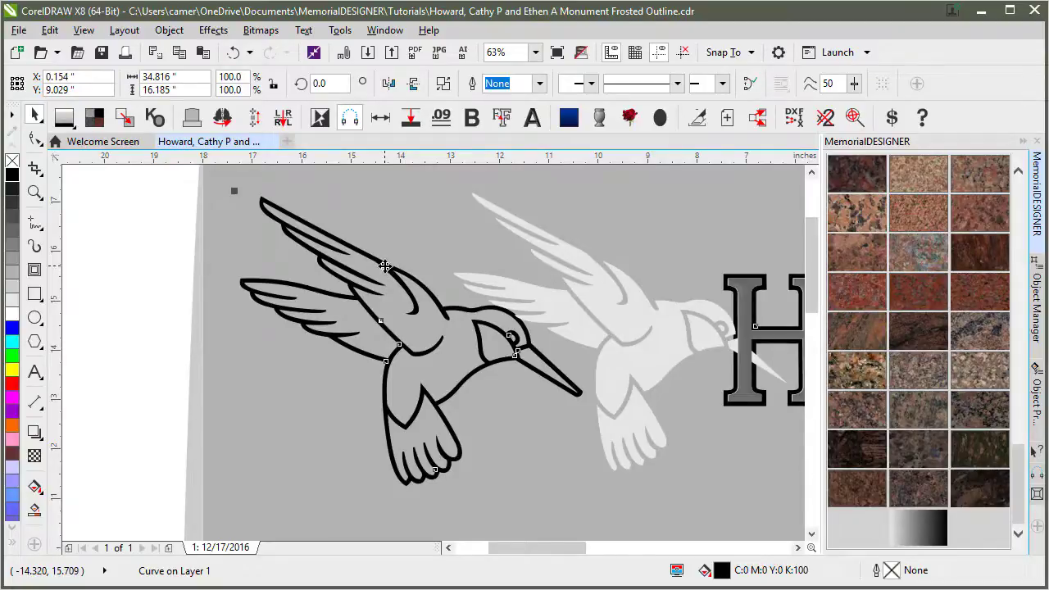
pyautogui.click(597, 304)
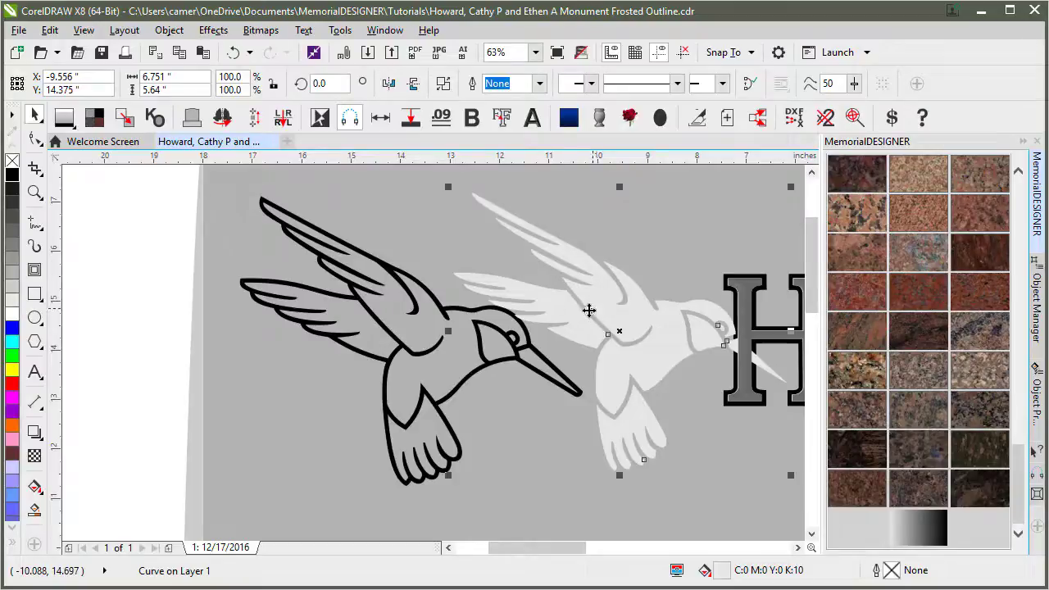
pyautogui.click(381, 326)
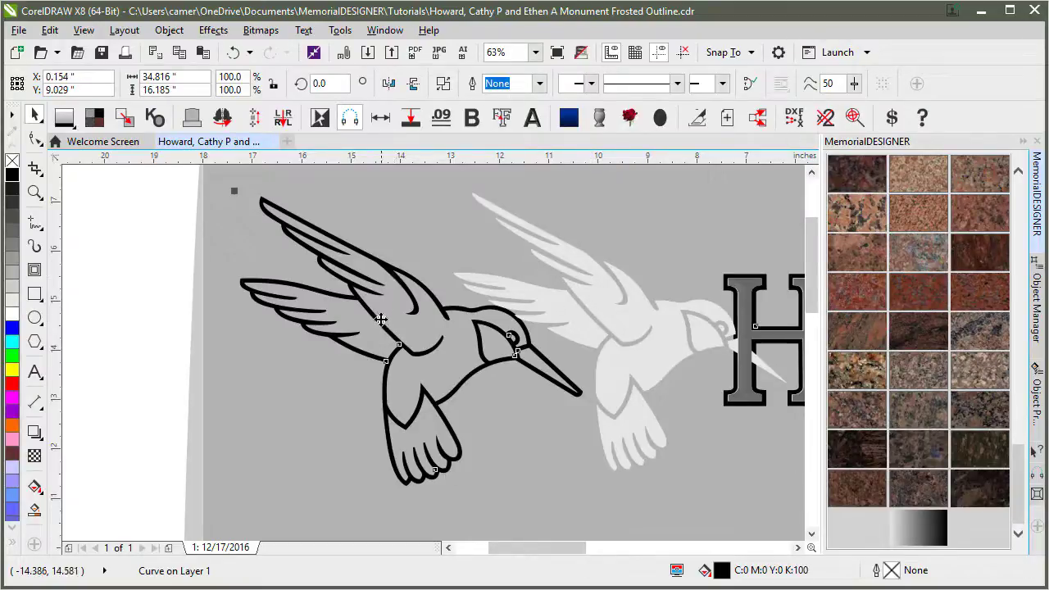
pyautogui.hotkey('ctrl', 'z')
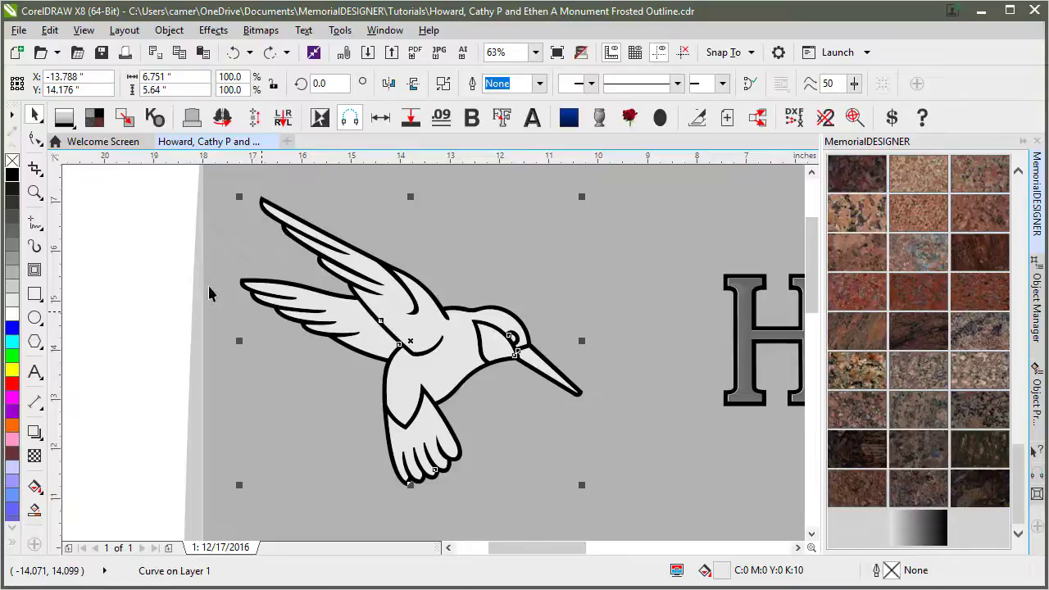
# Zoom in closely on the hummingbird's wings.
pyautogui.click(113, 225)
pyautogui.click(35, 193)
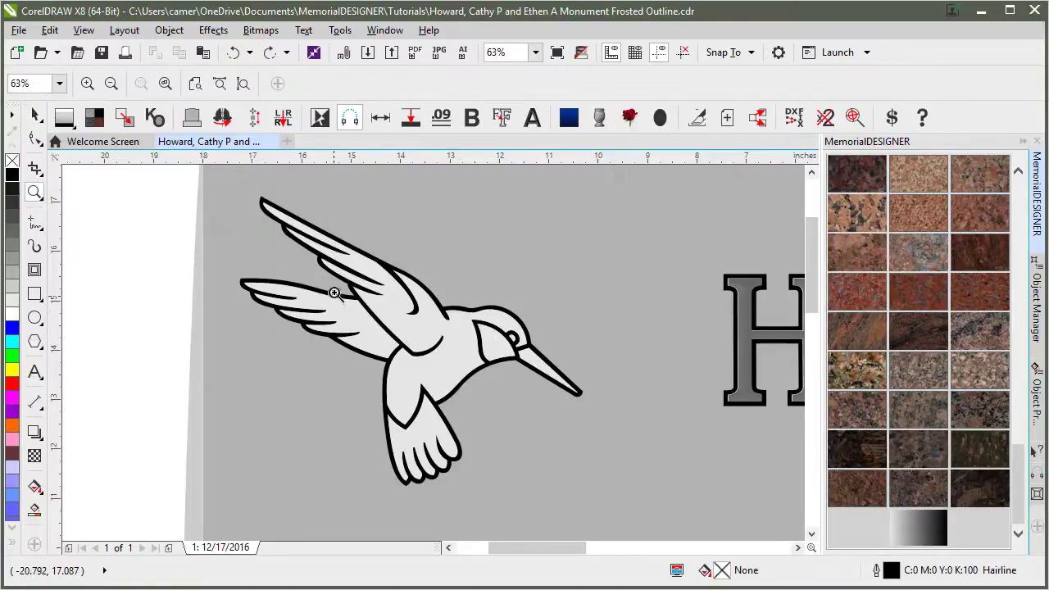
pyautogui.moveTo(333, 290); pyautogui.dragTo(447, 376)
# Join the open end nodes of the light grey hummingbird fill.
pyautogui.click(35, 138)
pyautogui.click(426, 254)
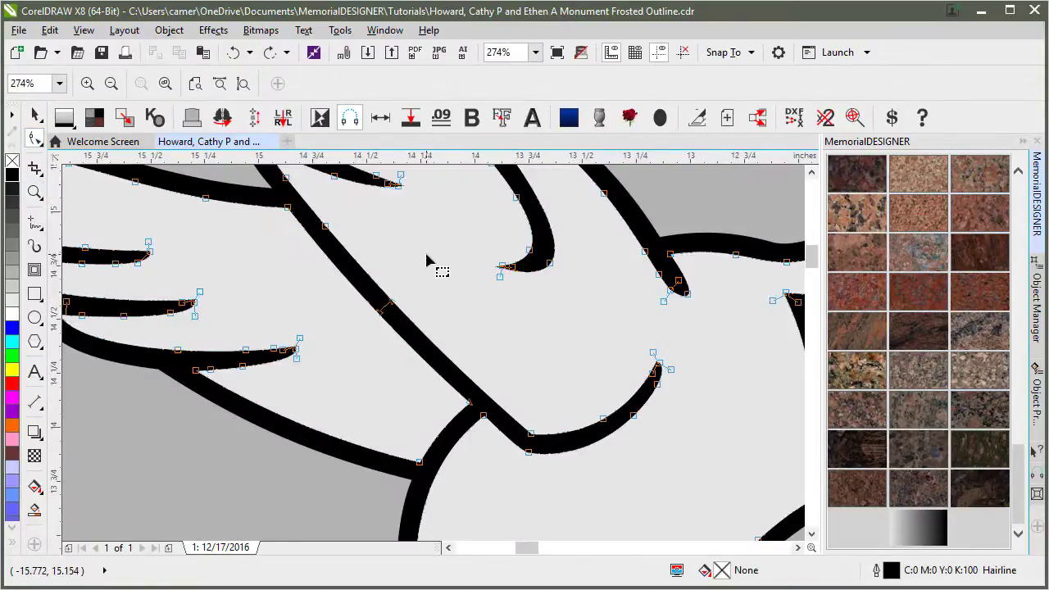
pyautogui.moveTo(428, 286); pyautogui.dragTo(361, 348)
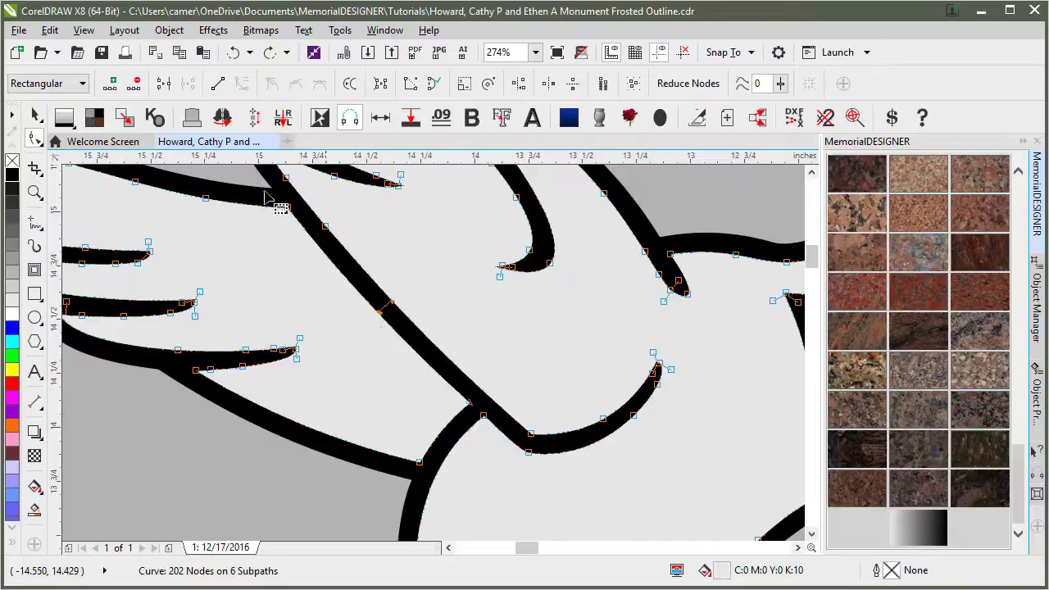
pyautogui.click(163, 84)
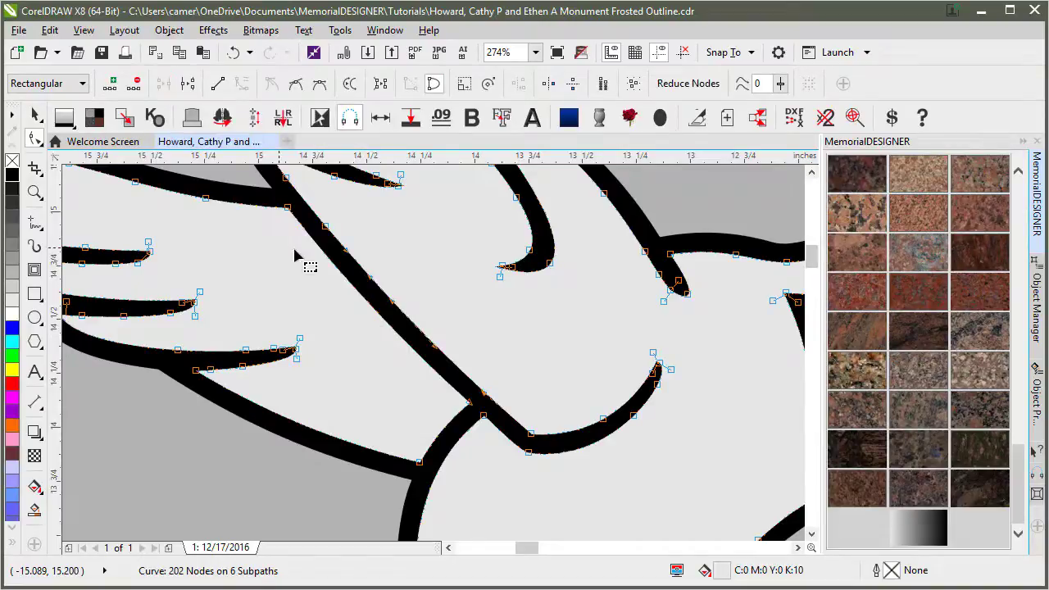
# Join the open end nodes of the black hummingbird outline, then fit the view.
pyautogui.click(291, 211)
pyautogui.moveTo(457, 253); pyautogui.dragTo(347, 386)
pyautogui.click(164, 85)
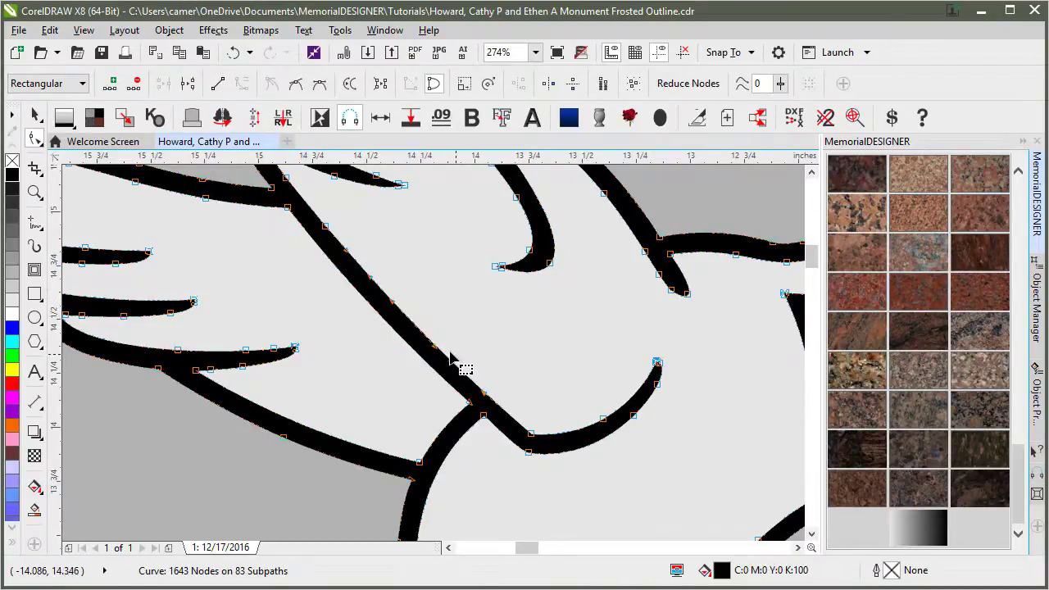
pyautogui.scroll(-1, 409, 329)
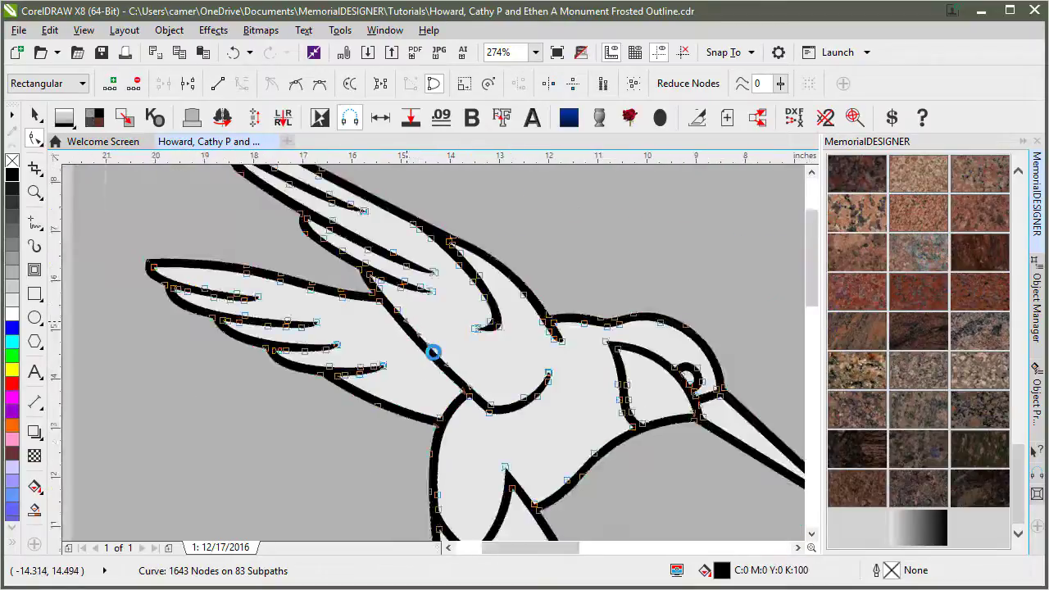
pyautogui.press('F4')
pyautogui.click(161, 293)
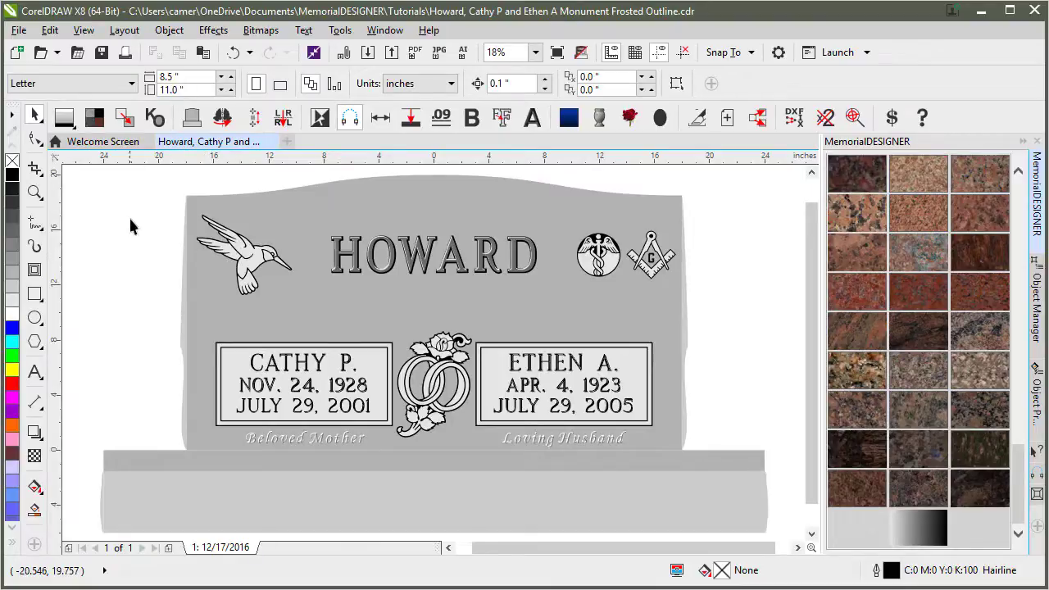
# Try moving the hummingbird, leave it in place, then select the black outline curve.
pyautogui.click(250, 258)
pyautogui.moveTo(250, 258); pyautogui.dragTo(331, 310)
pyautogui.moveTo(245, 273); pyautogui.dragTo(241, 245)
pyautogui.scroll(5, 241, 245)
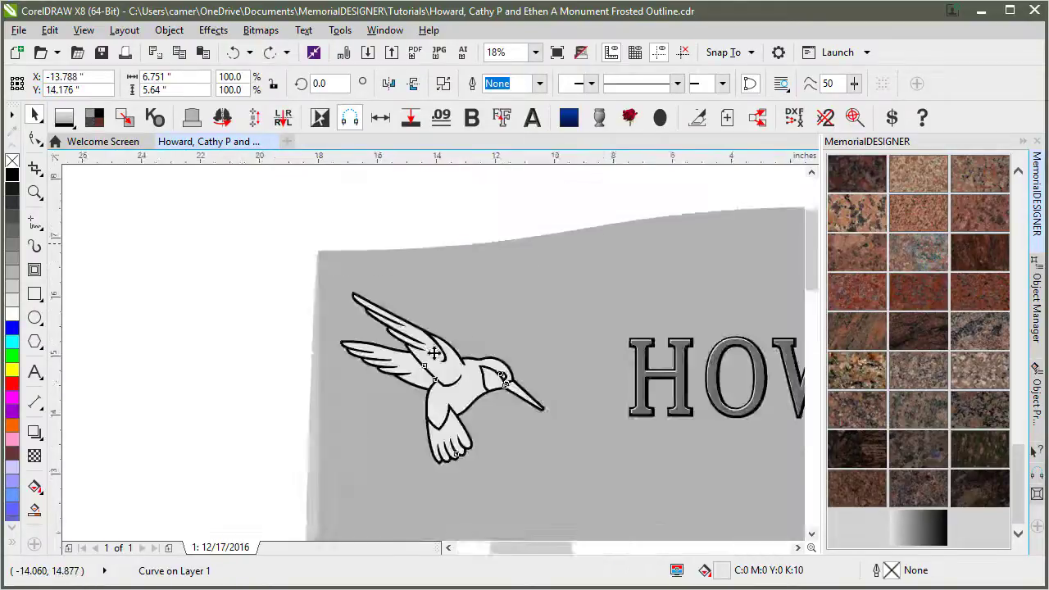
pyautogui.click(146, 215)
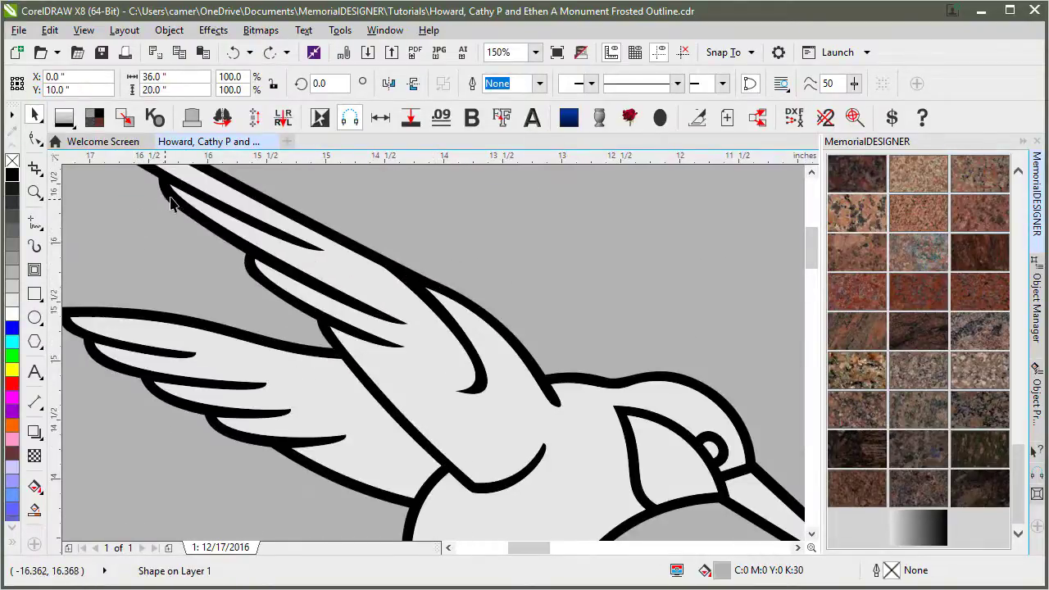
pyautogui.click(170, 200)
# Shift the black outline artwork up and right, then undo the shift.
pyautogui.scroll(-4, 433, 357)
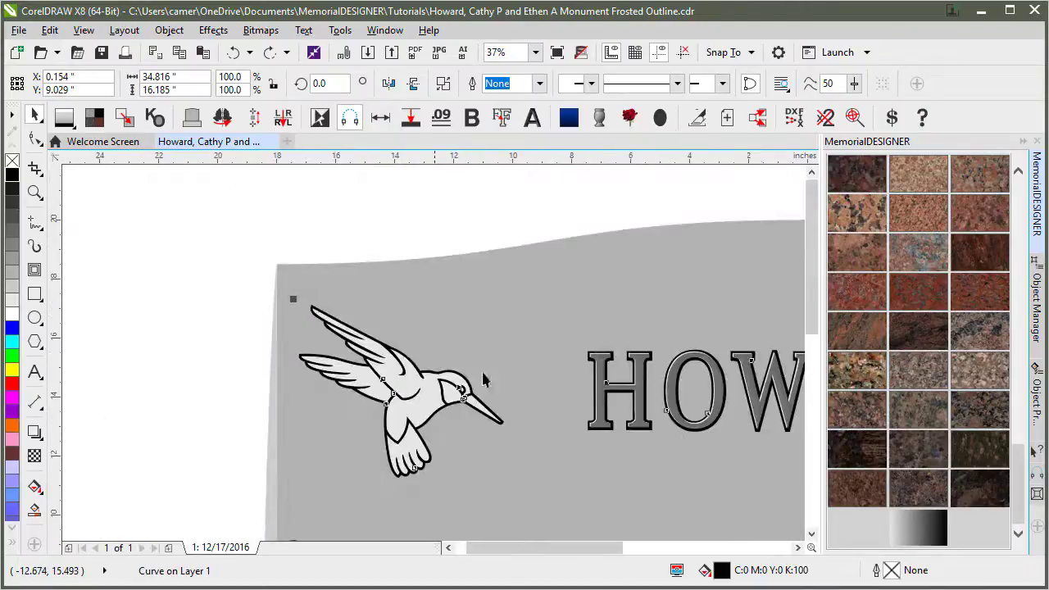
pyautogui.scroll(-4, 434, 357)
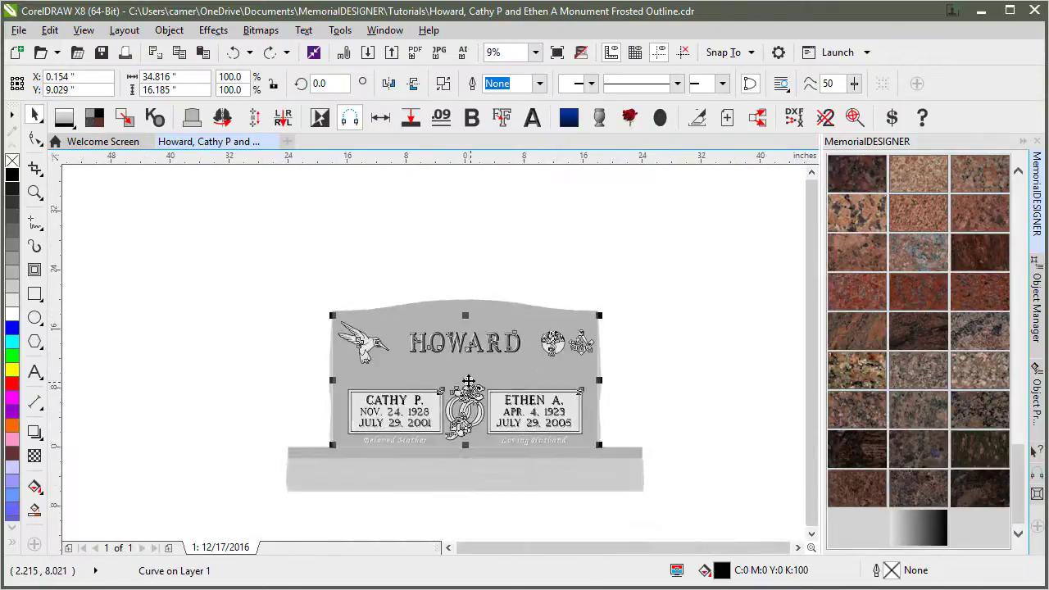
pyautogui.moveTo(465, 384); pyautogui.dragTo(472, 357)
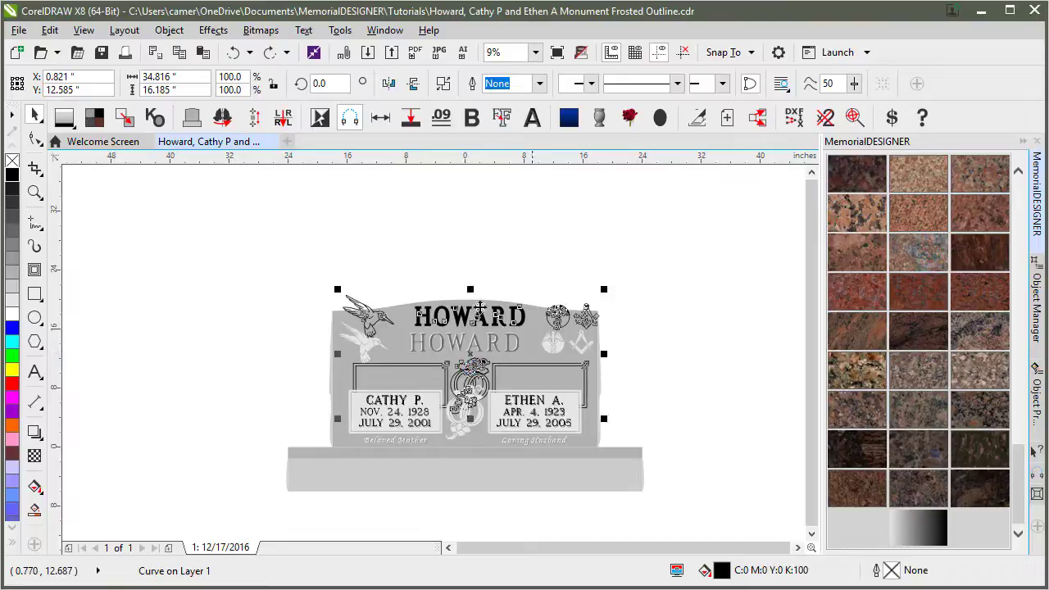
pyautogui.scroll(2, 510, 387)
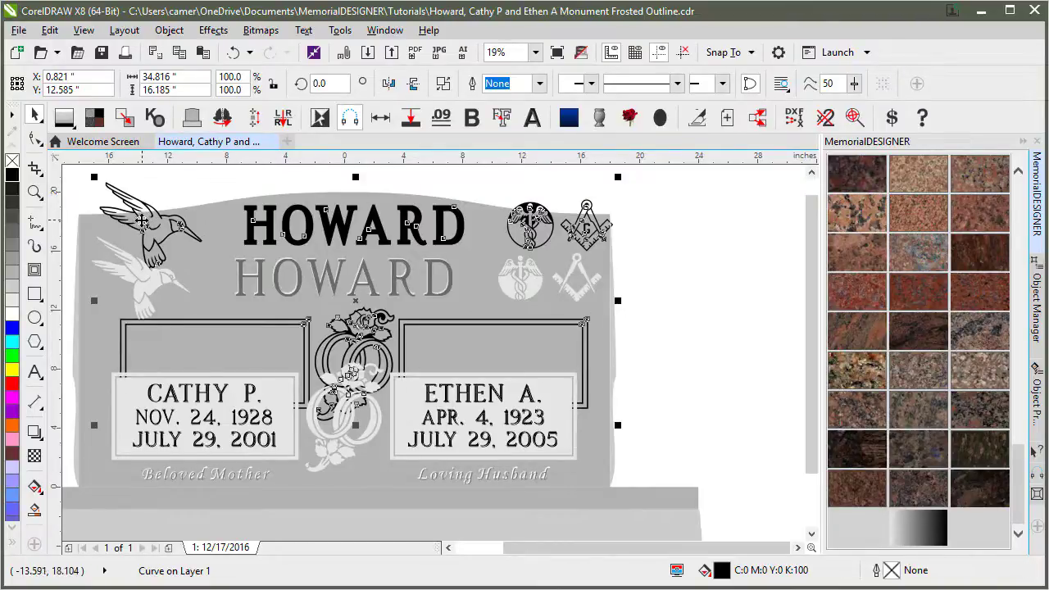
pyautogui.hotkey('ctrl', 'z')
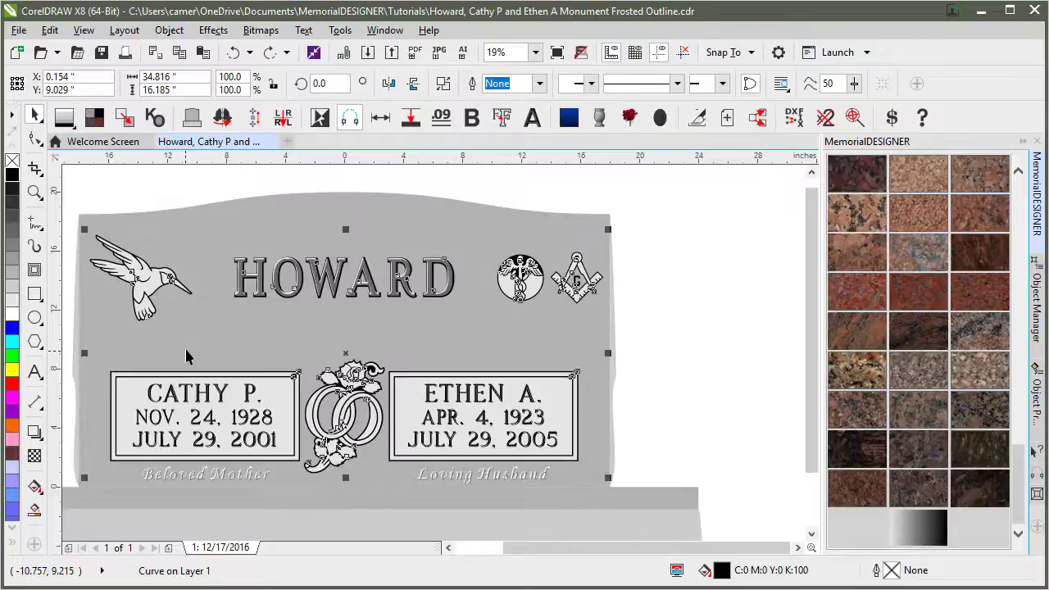
# Apply the MemorialDESIGNER Bevel to the black outline artwork.
pyautogui.click(531, 121)
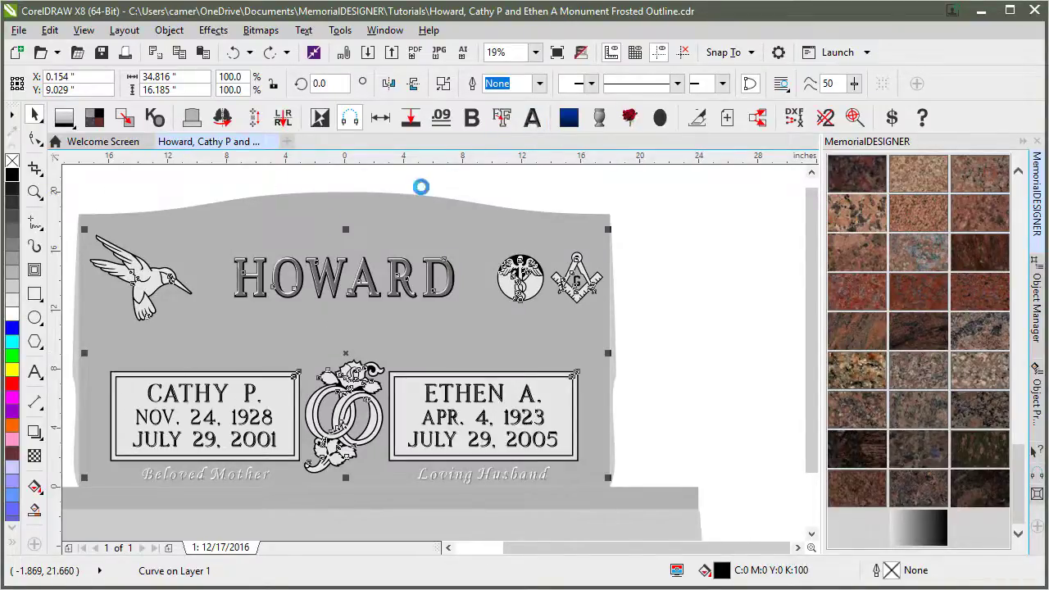
pyautogui.click(35, 192)
pyautogui.moveTo(115, 264); pyautogui.dragTo(199, 319)
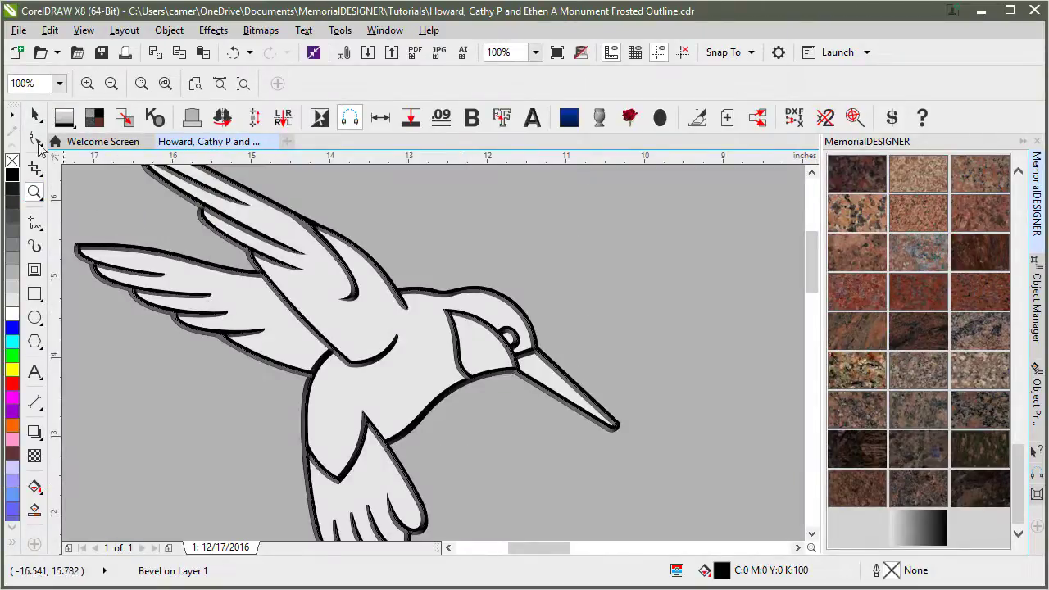
pyautogui.click(34, 116)
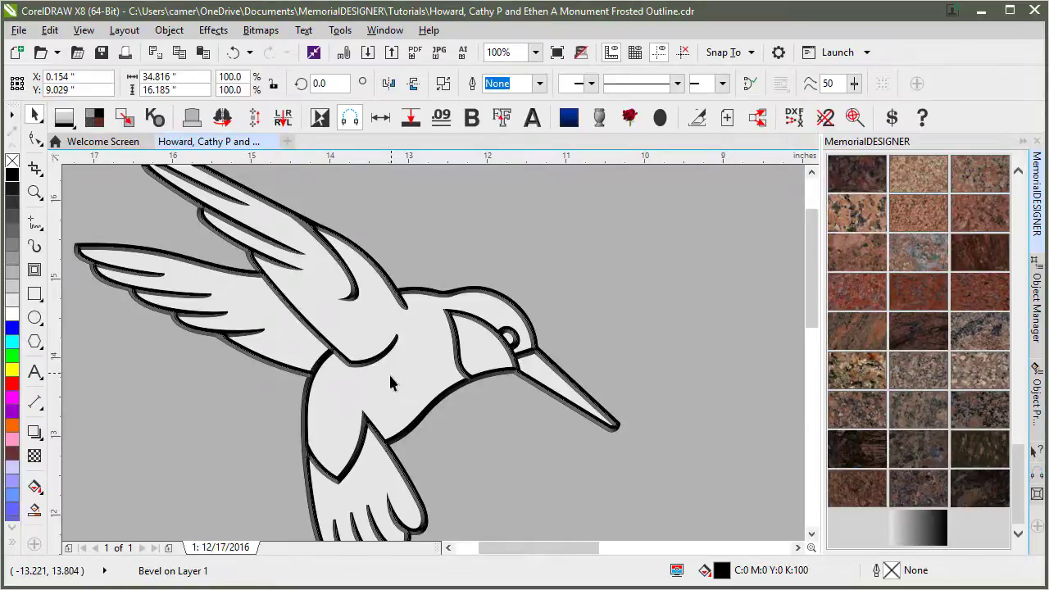
pyautogui.scroll(-3, 389, 374)
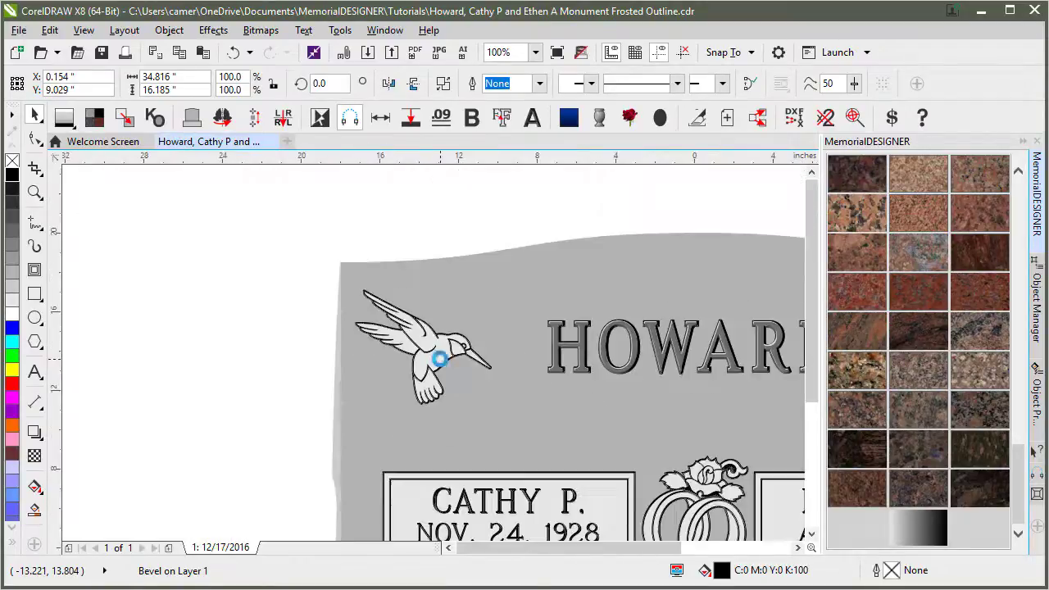
pyautogui.press('z')
pyautogui.rightClick(436, 355)
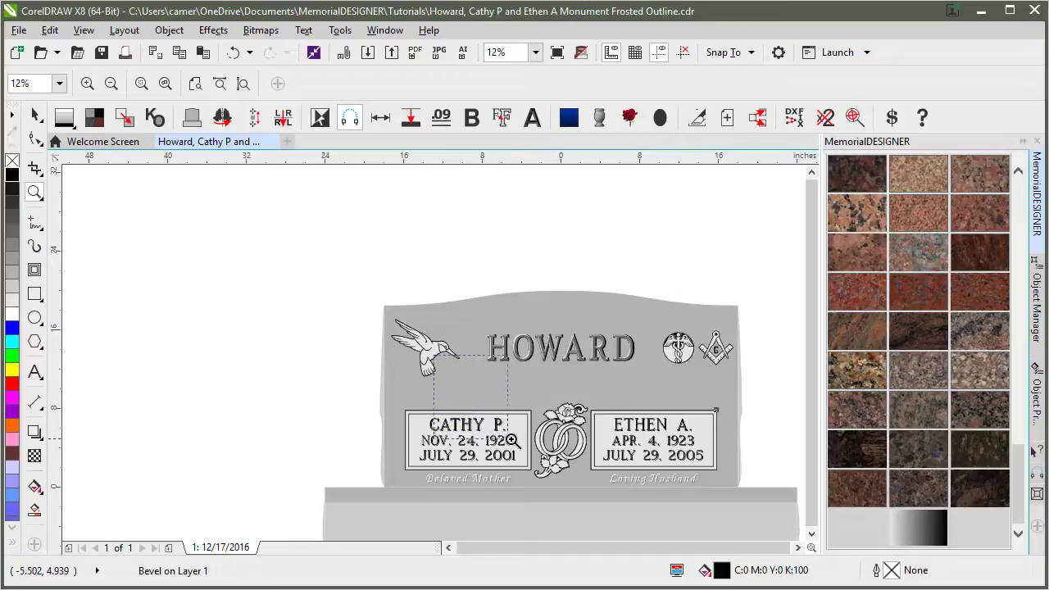
pyautogui.click(408, 426)
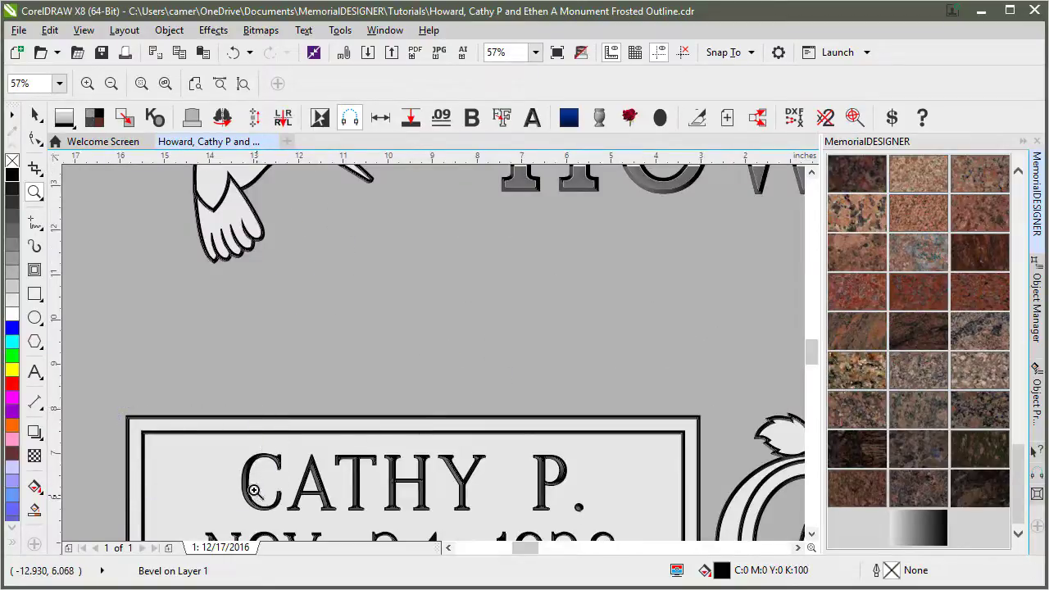
pyautogui.click(251, 412)
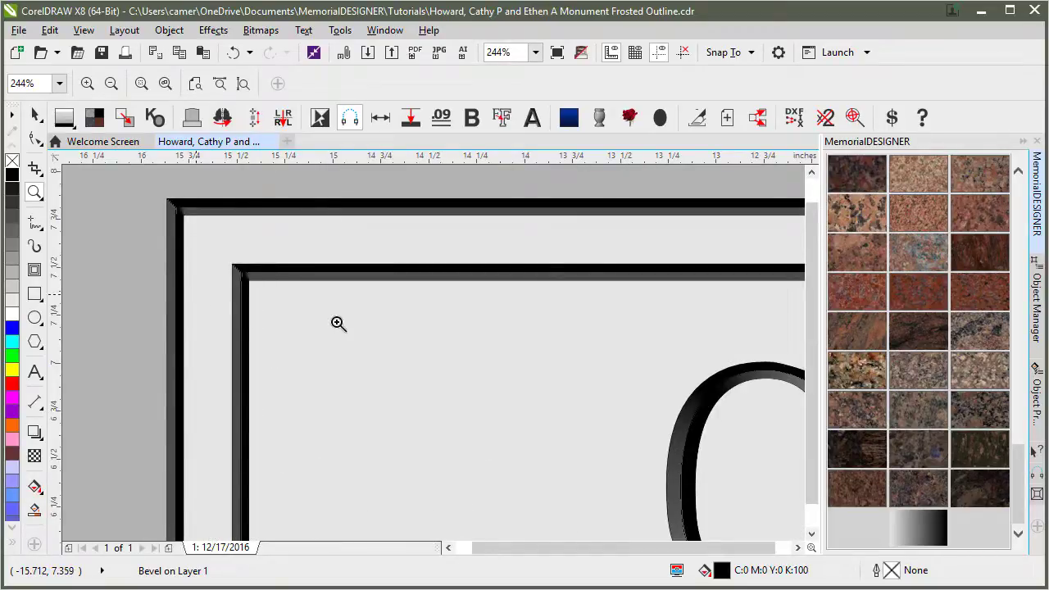
pyautogui.press('F4')
pyautogui.moveTo(558, 217); pyautogui.dragTo(682, 293)
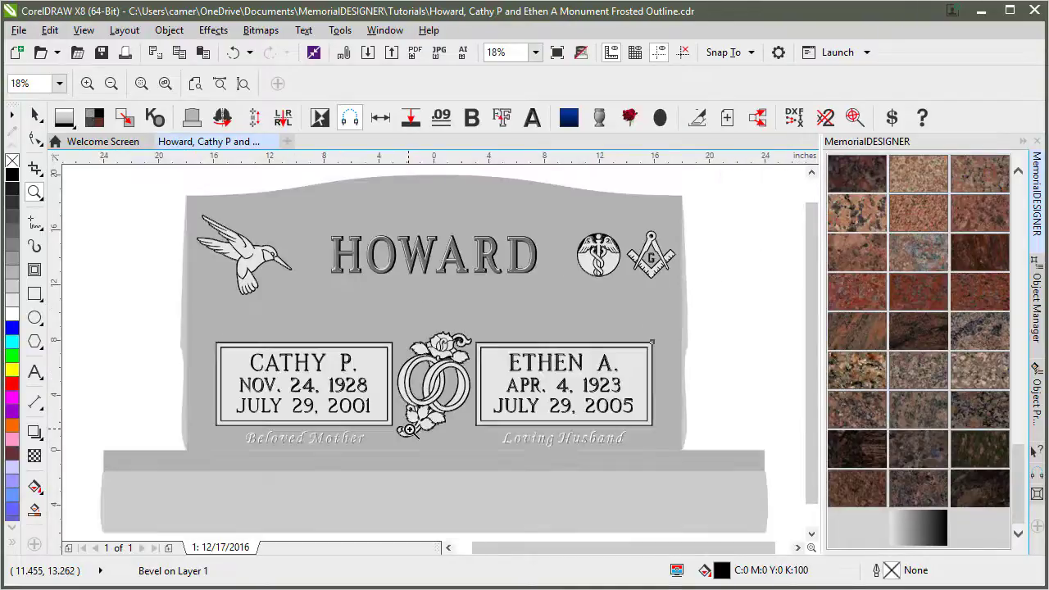
pyautogui.moveTo(391, 313); pyautogui.dragTo(482, 425)
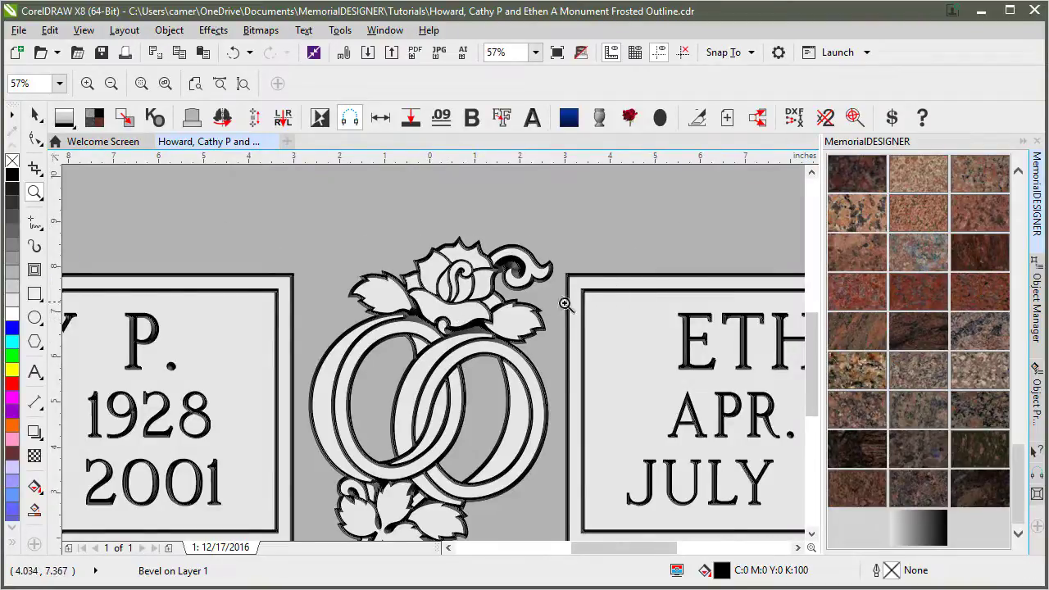
pyautogui.press('F4')
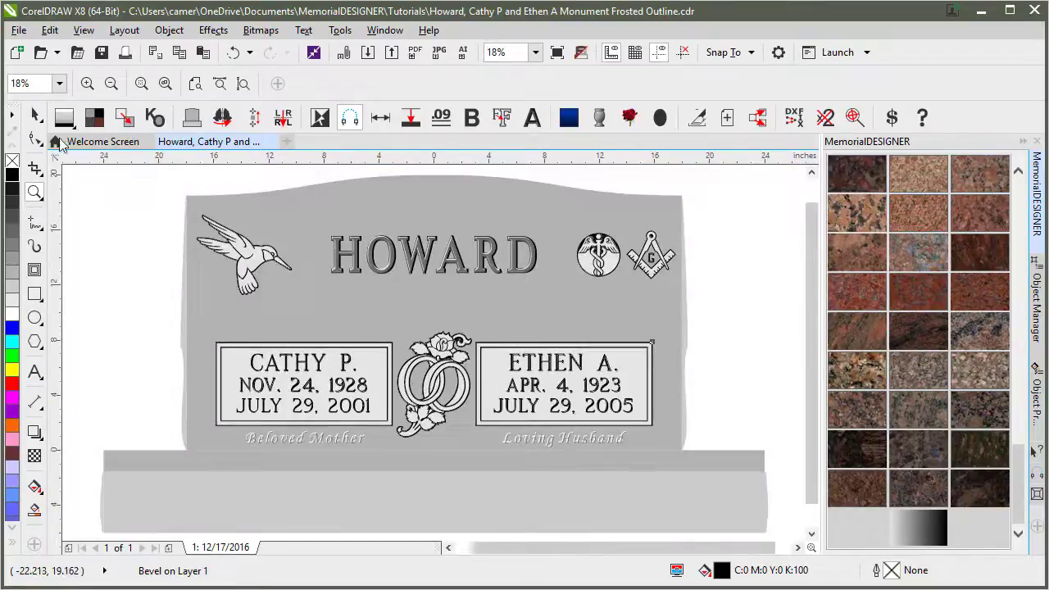
pyautogui.click(33, 118)
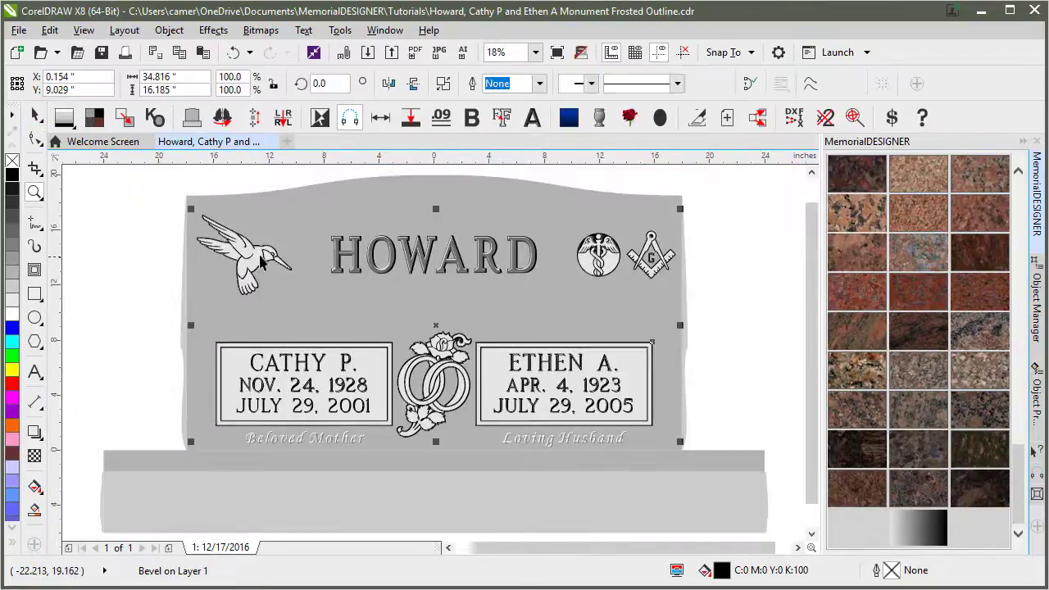
pyautogui.click(134, 283)
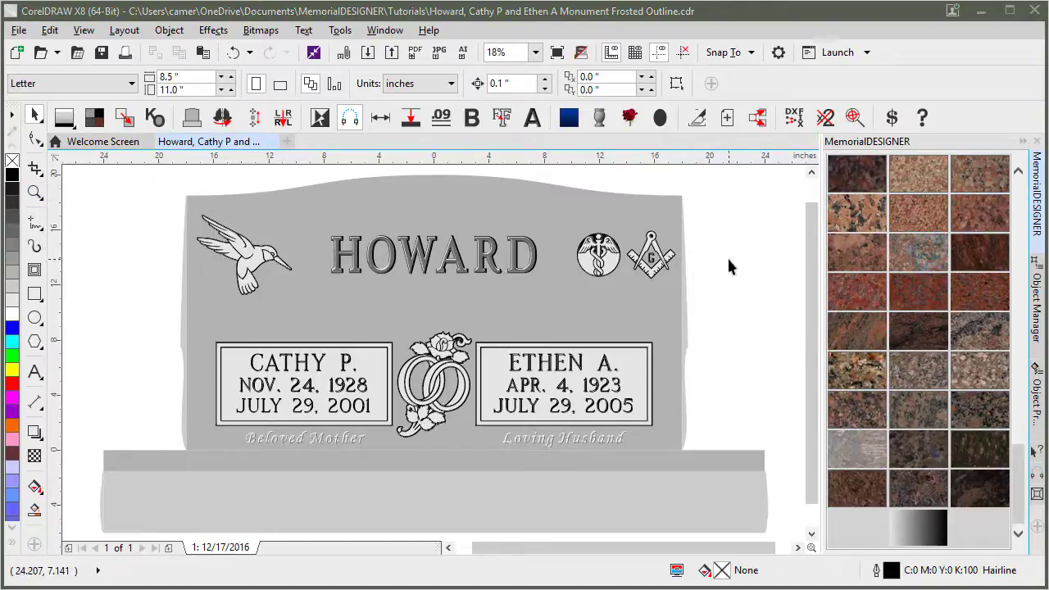
pyautogui.click(35, 192)
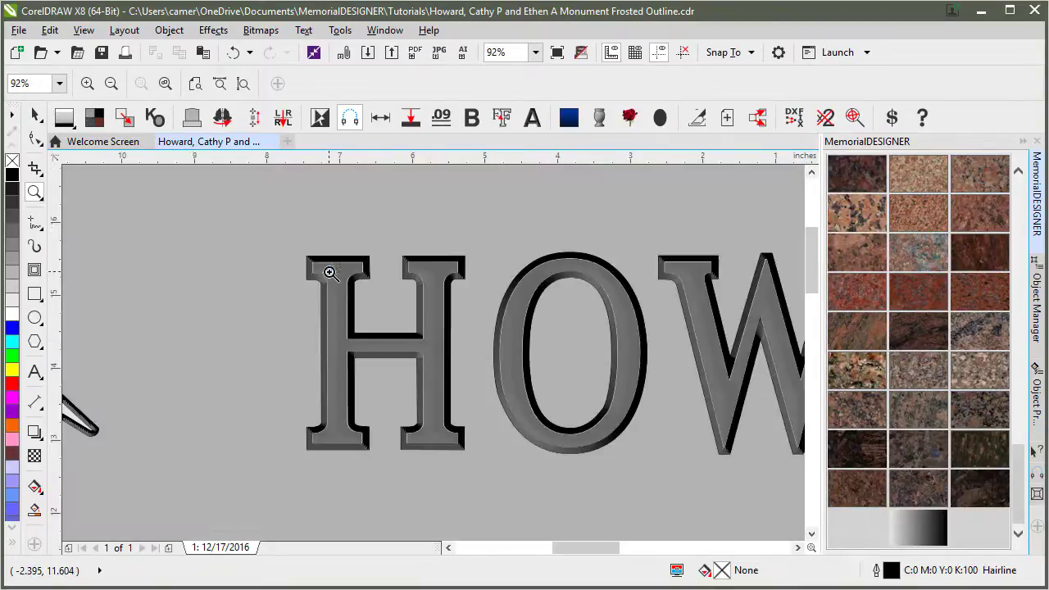
pyautogui.click(34, 116)
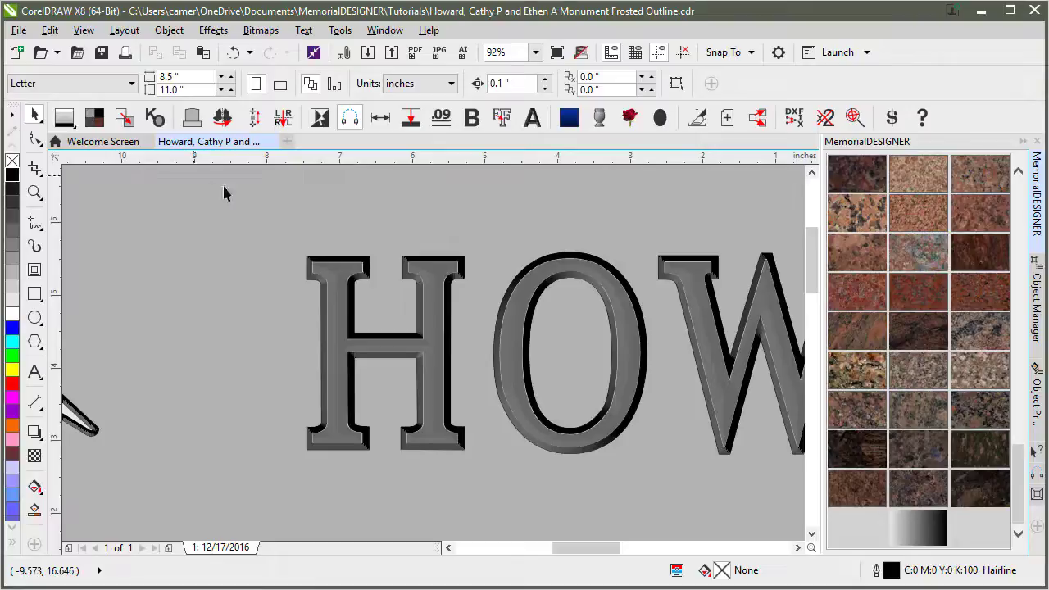
pyautogui.click(284, 212)
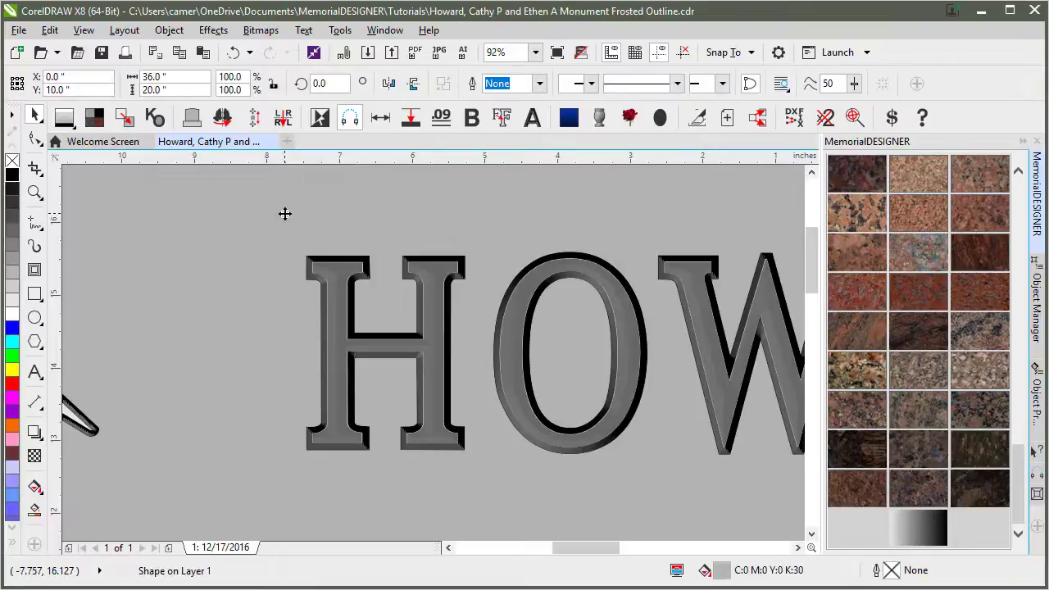
pyautogui.click(346, 277)
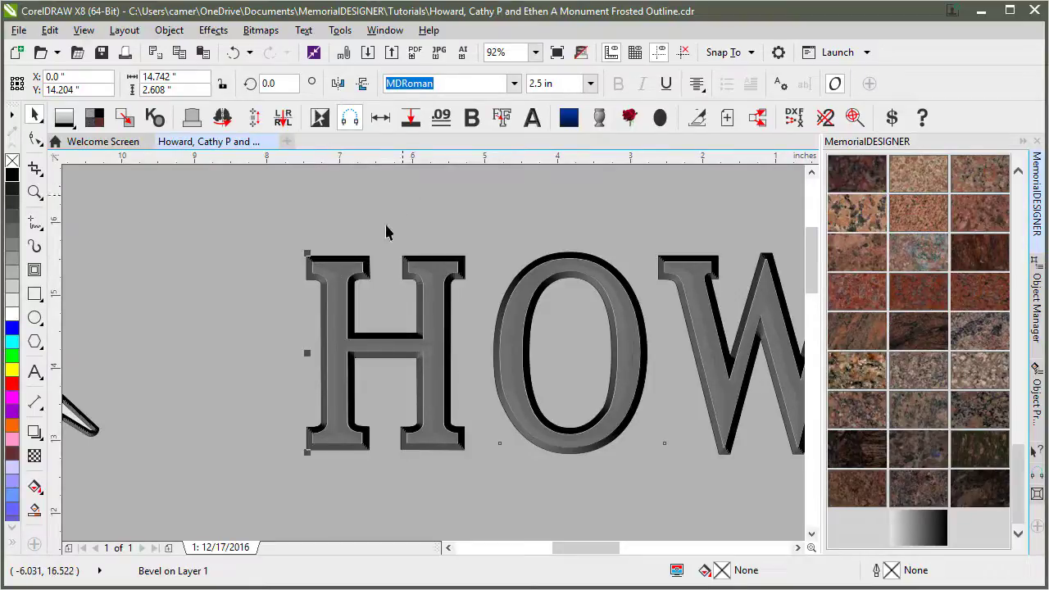
pyautogui.moveTo(345, 268); pyautogui.dragTo(356, 480)
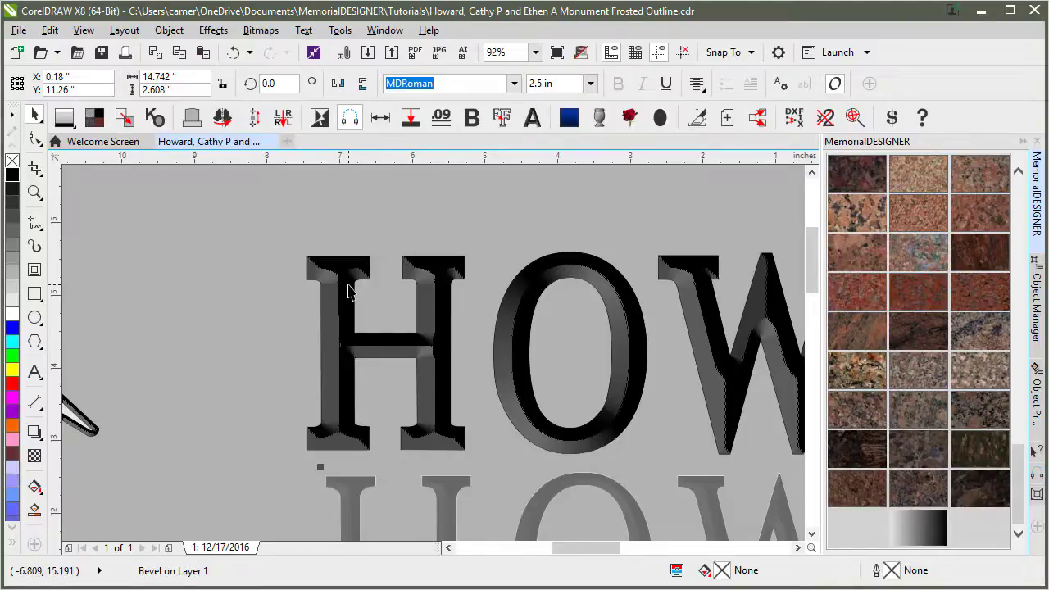
pyautogui.hotkey('ctrl', 'z')
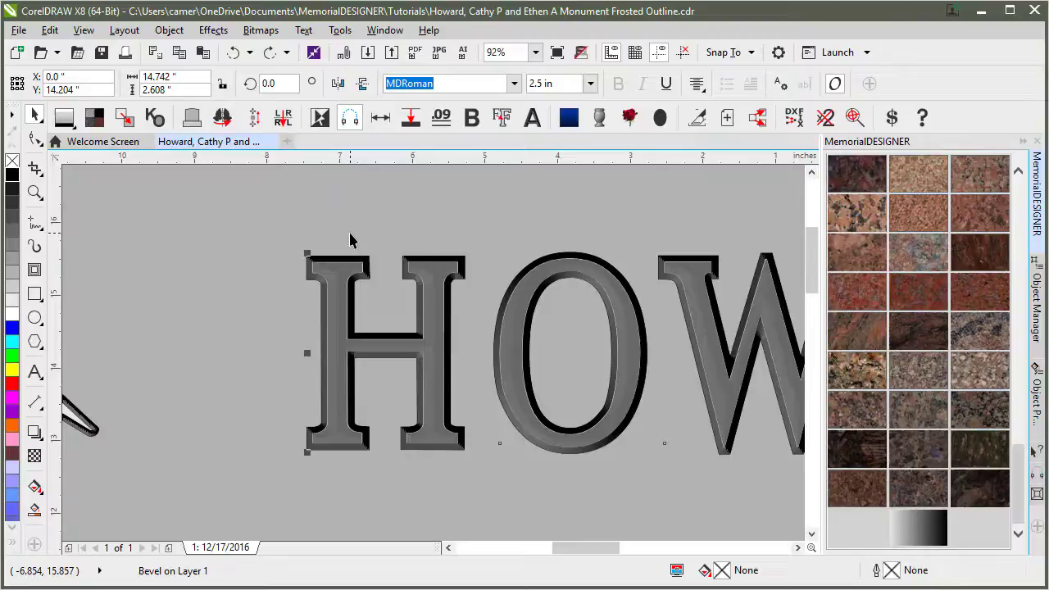
pyautogui.click(346, 256)
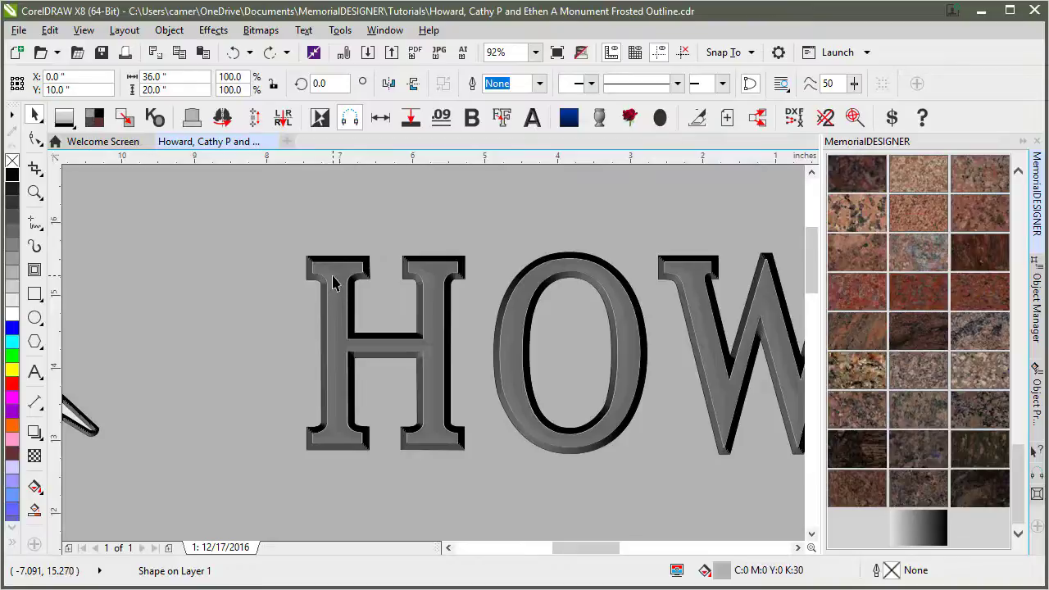
pyautogui.click(345, 274)
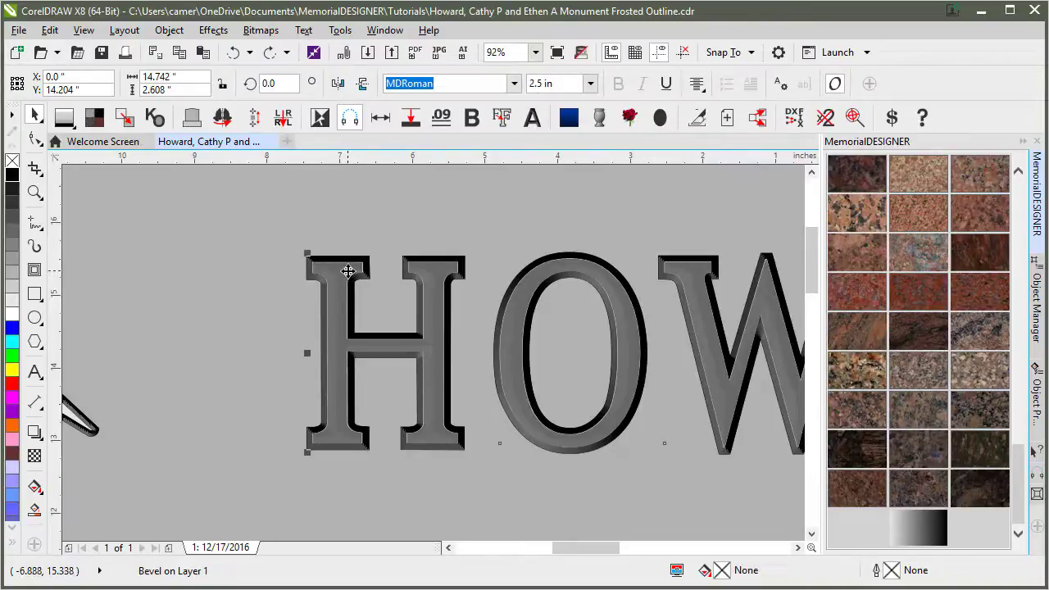
pyautogui.hotkey('shift', 'pagedown')
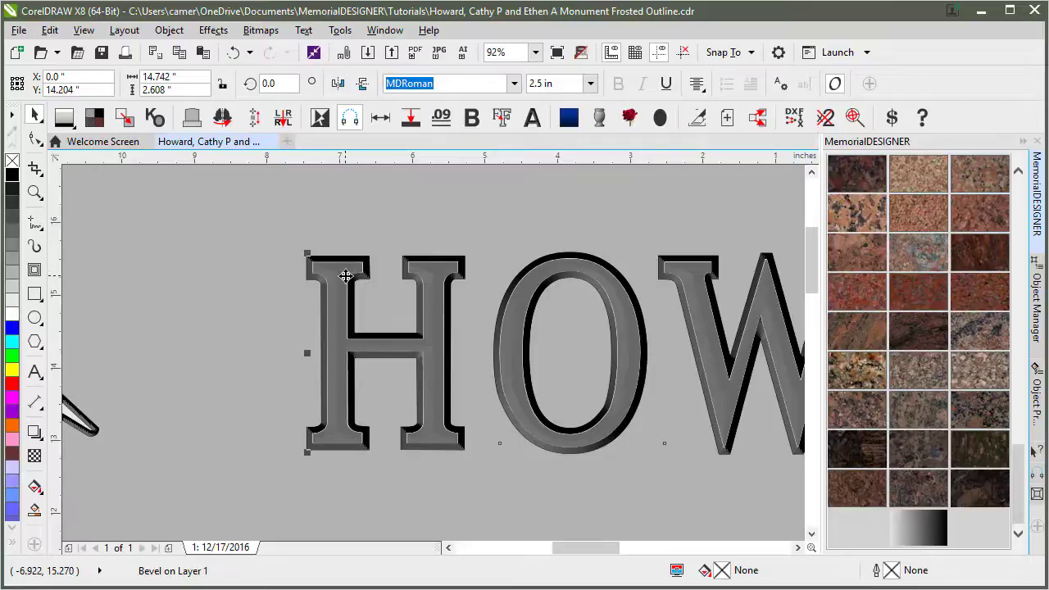
pyautogui.moveTo(346, 271); pyautogui.dragTo(372, 323)
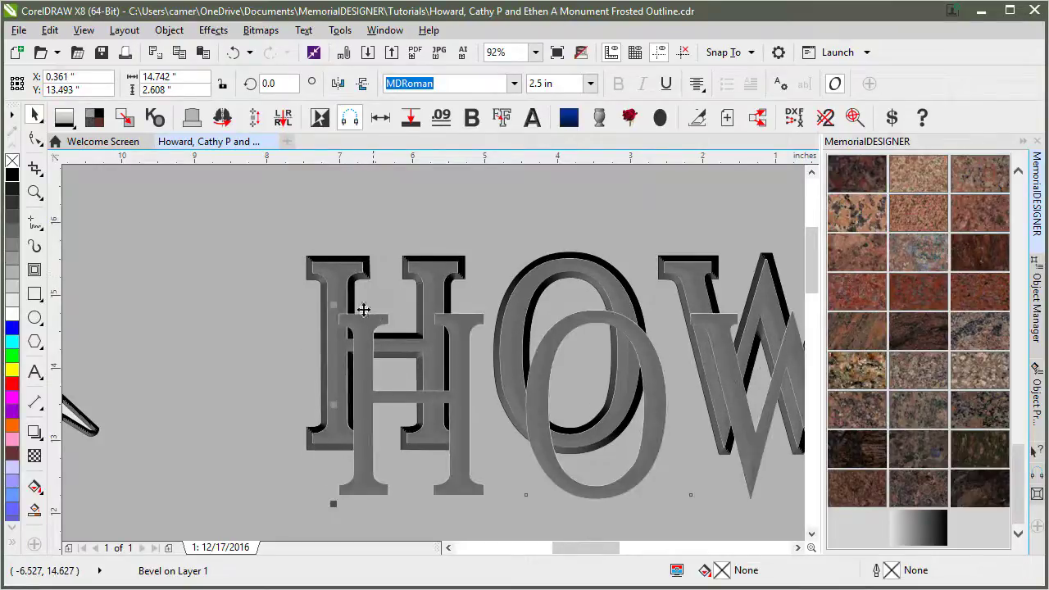
pyautogui.hotkey('ctrl', 'z')
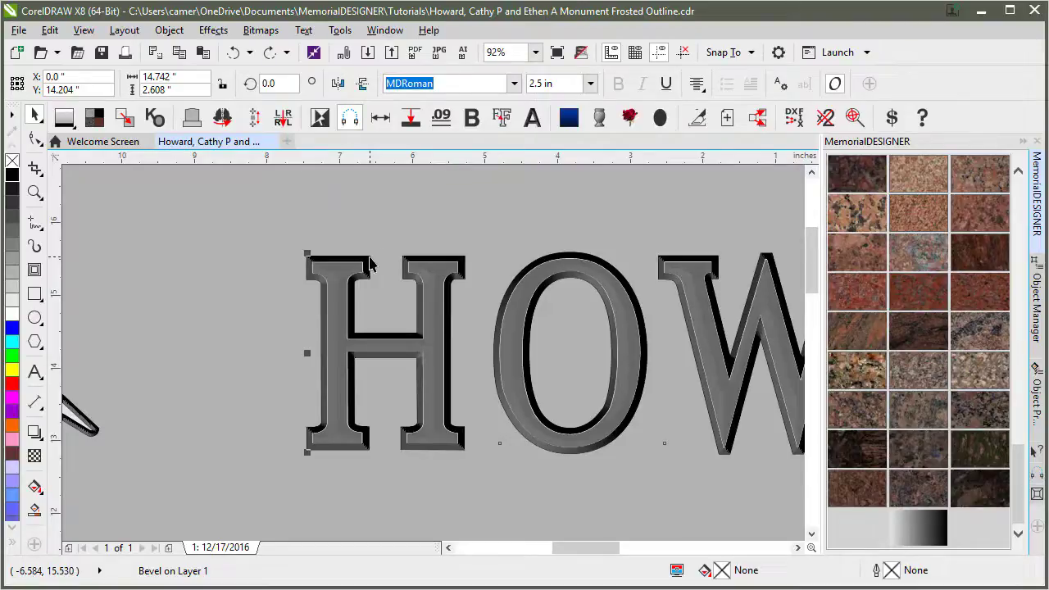
pyautogui.hotkey('ctrl', 'a')
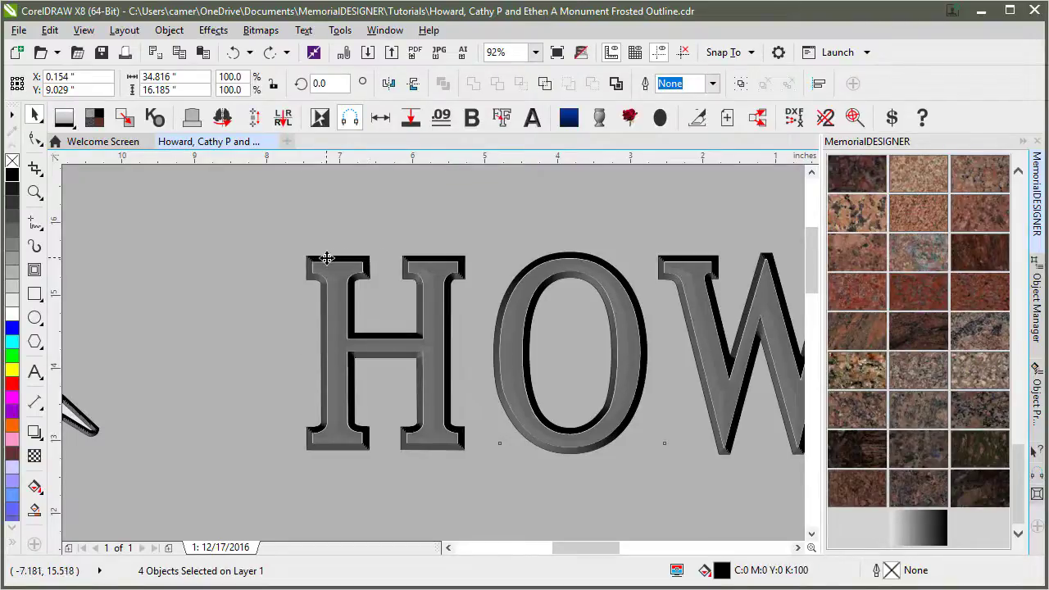
pyautogui.click(368, 262)
pyautogui.moveTo(361, 262); pyautogui.dragTo(361, 354)
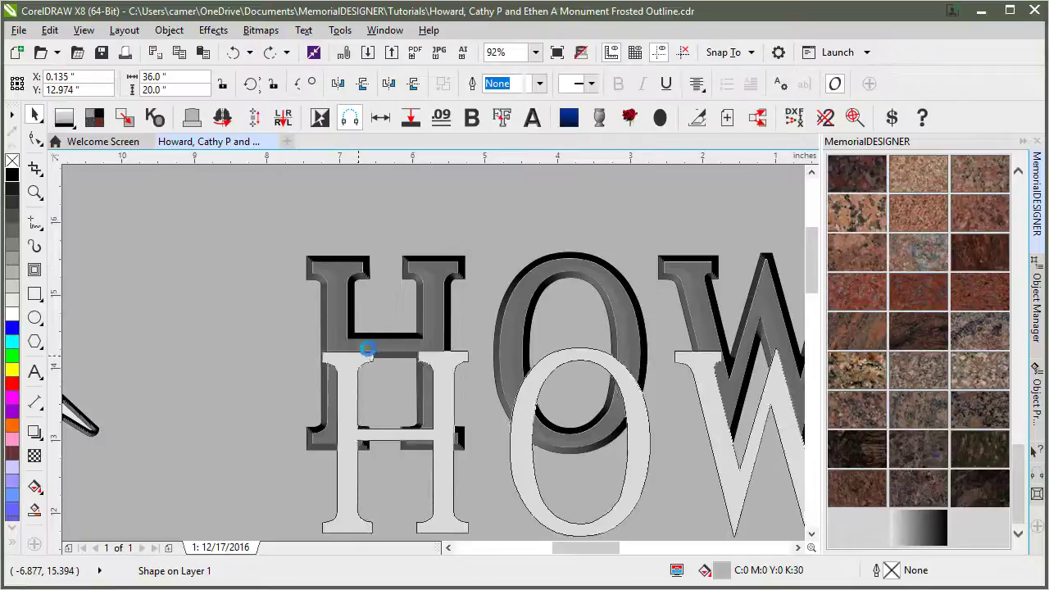
pyautogui.hotkey('ctrl', 'z')
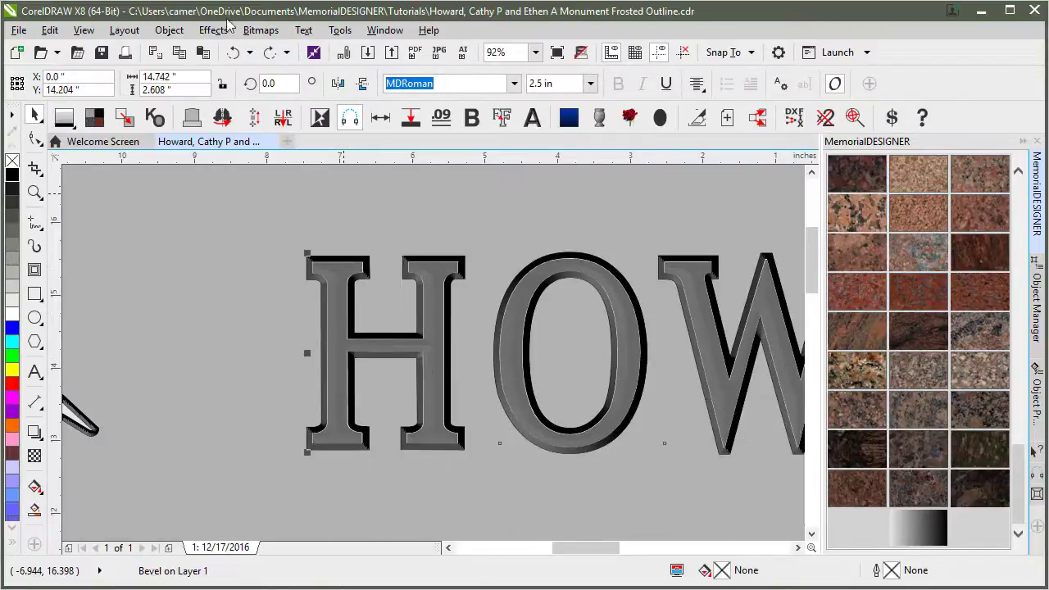
# Clear the bevel effect from HOW via Effects, then select the beveled lettering.
pyautogui.click(261, 31)
pyautogui.moveTo(214, 30)
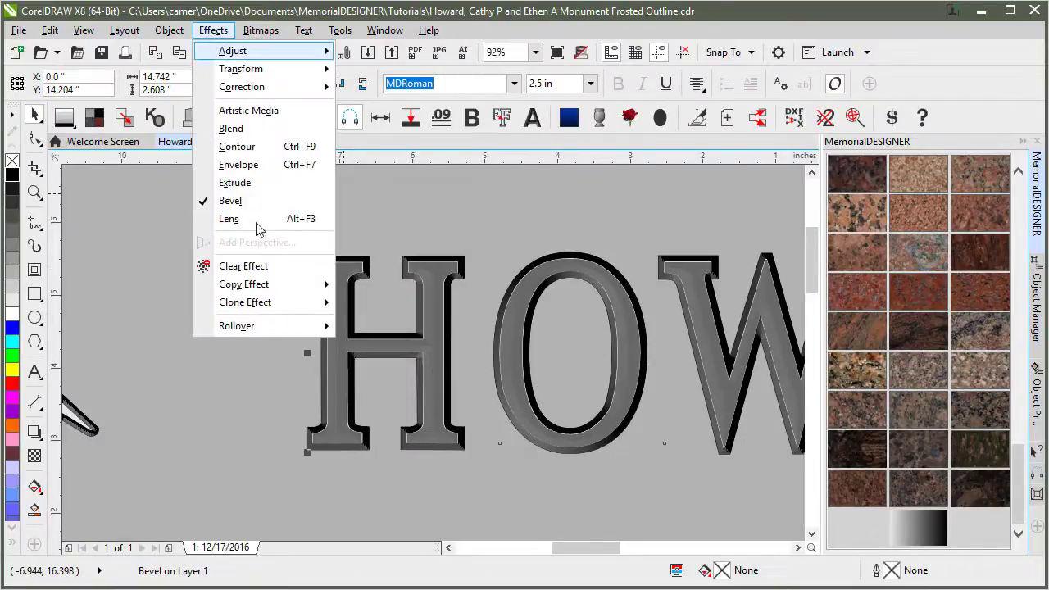
pyautogui.click(262, 270)
pyautogui.click(344, 277)
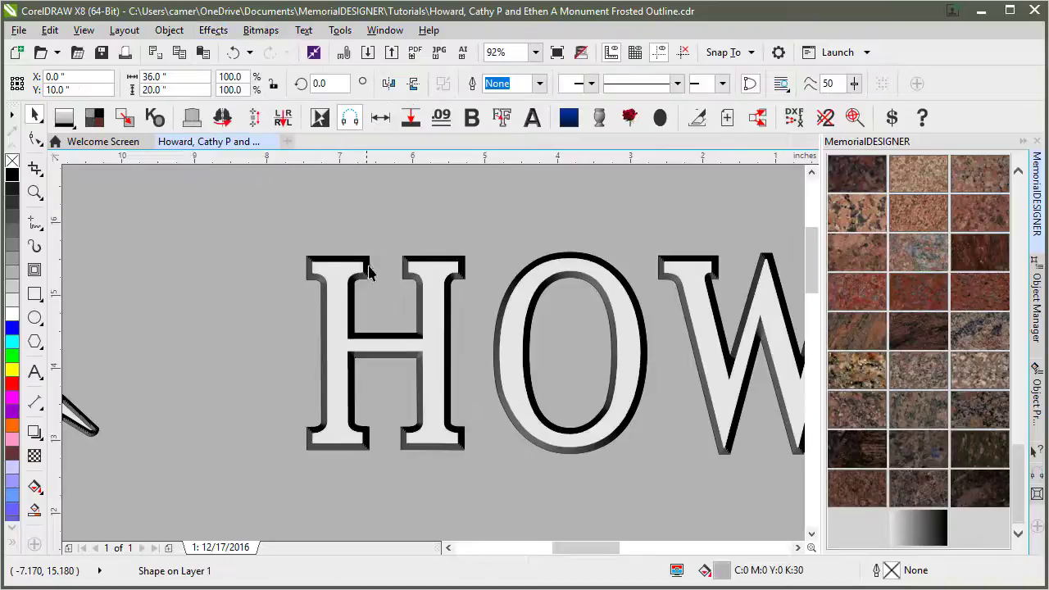
pyautogui.click(360, 259)
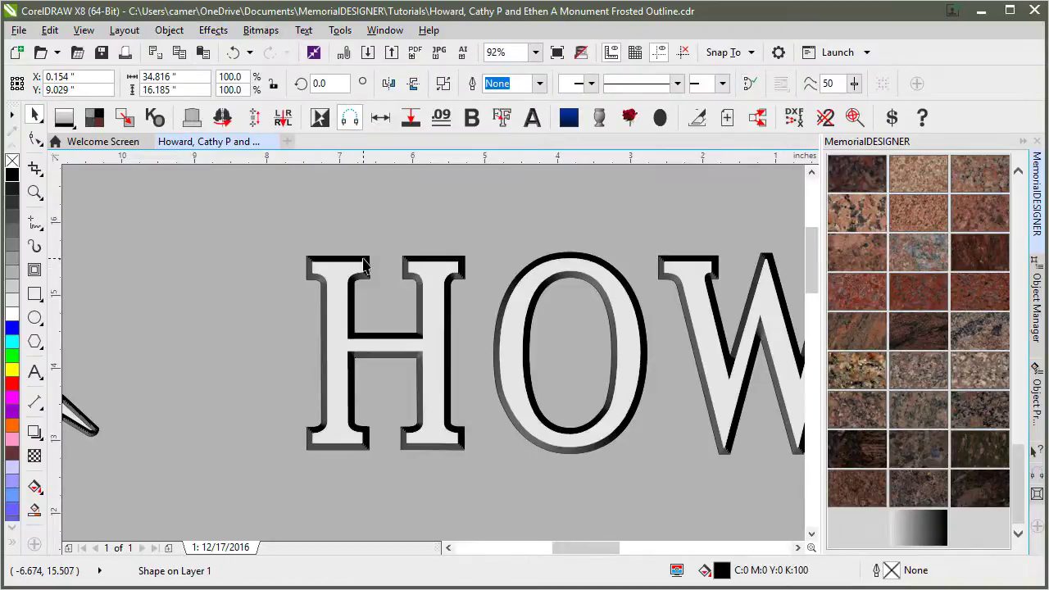
# Clear the lettering's bevel again and test moving the white HOW text, then undo.
pyautogui.click(214, 30)
pyautogui.click(280, 270)
pyautogui.click(339, 275)
pyautogui.click(339, 274)
pyautogui.moveTo(339, 275); pyautogui.dragTo(346, 325)
pyautogui.hotkey('ctrl', 'z')
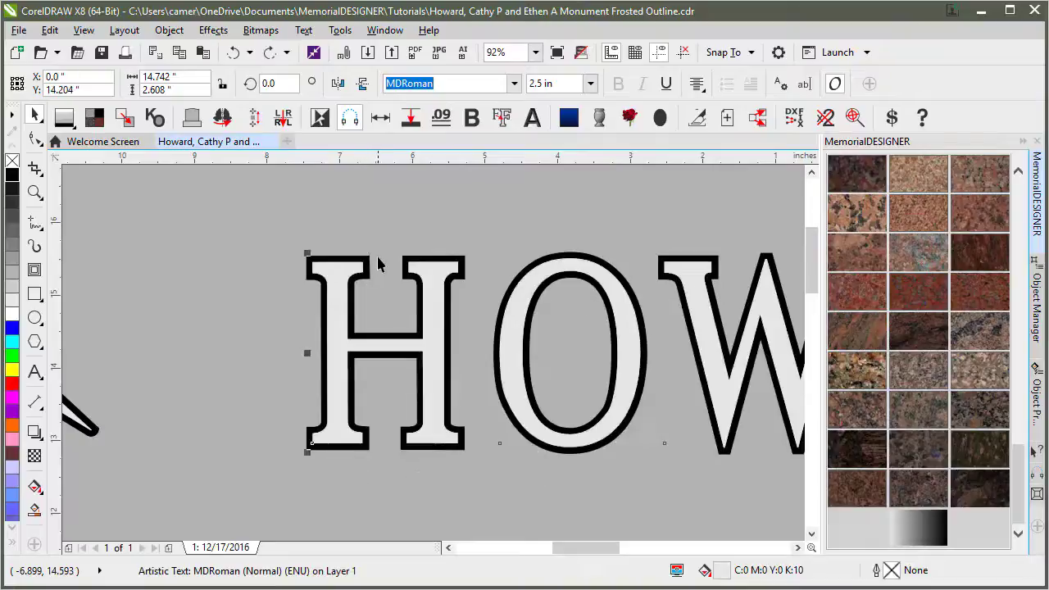
# Select HOW with its outline, move the grey lettering off, then undo.
pyautogui.keyDown('shift'); pyautogui.click(367, 258); pyautogui.keyUp('shift')
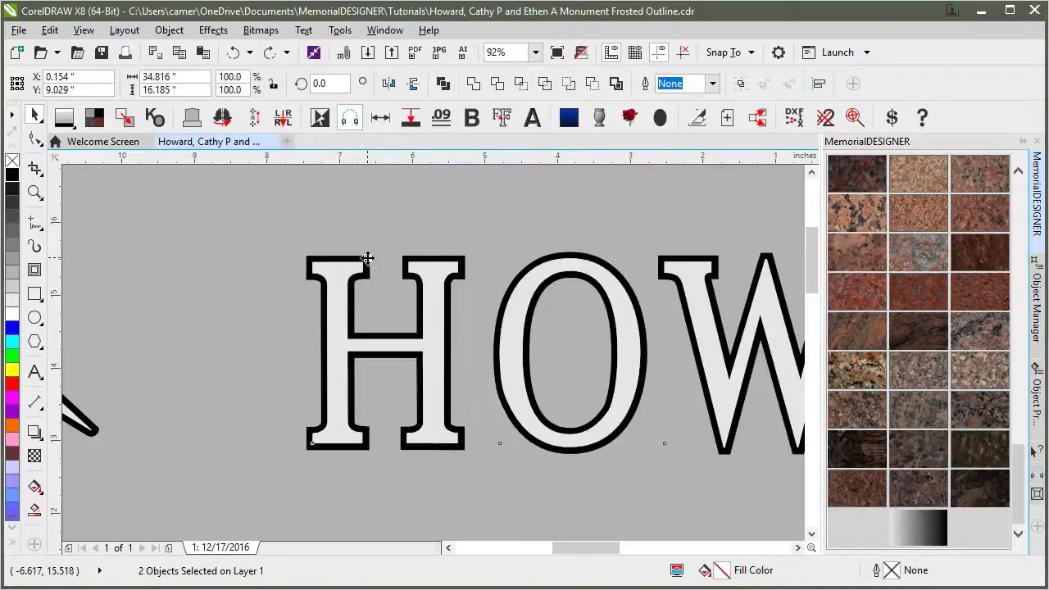
pyautogui.click(444, 83)
pyautogui.moveTo(347, 276); pyautogui.dragTo(444, 362)
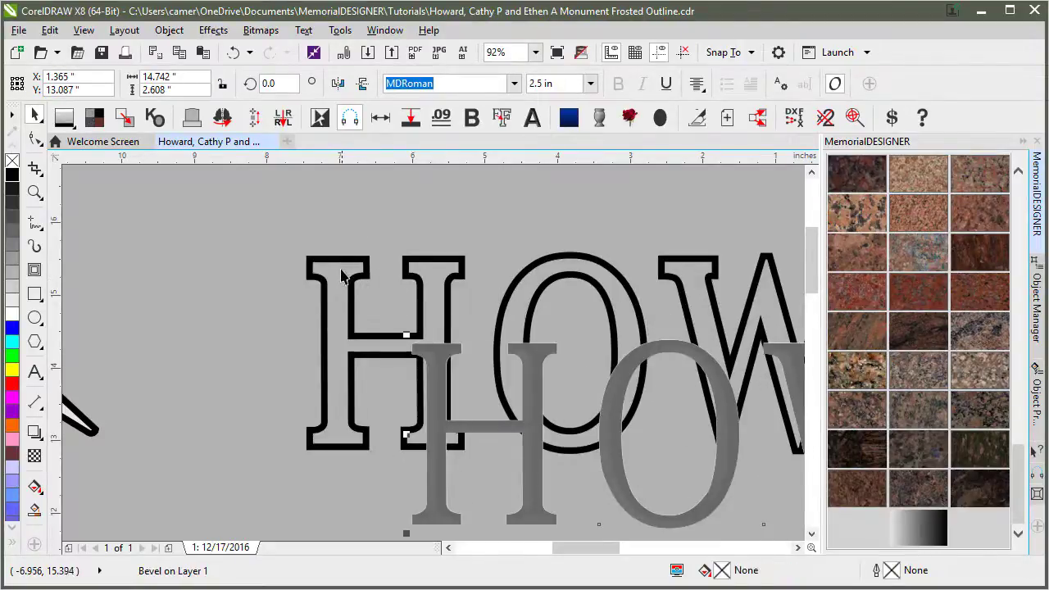
pyautogui.hotkey('ctrl', 'z')
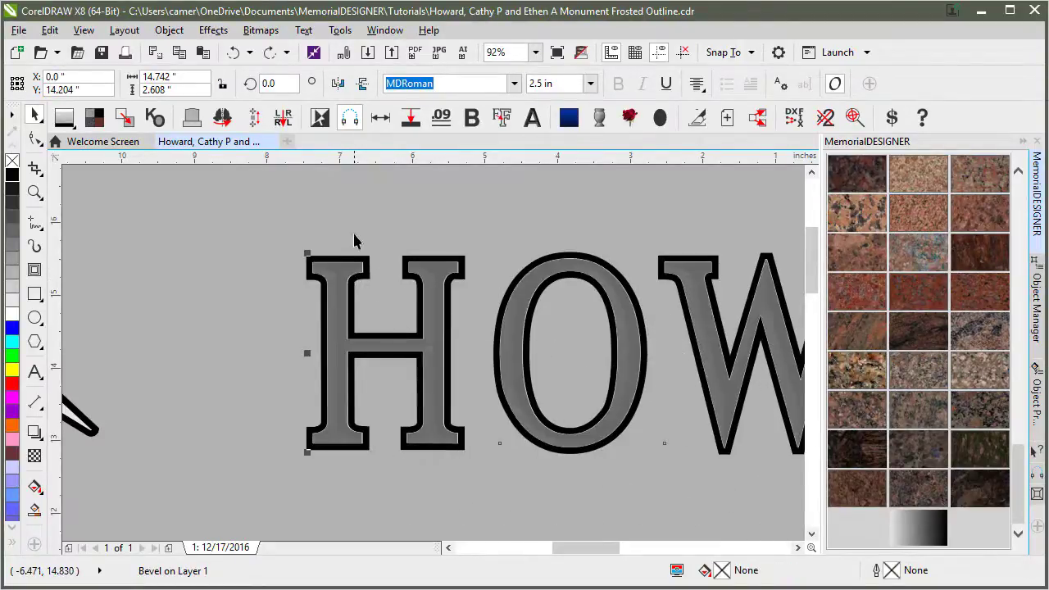
# Clear the remaining bevel from the HOW lettering and check its outline curve.
pyautogui.click(345, 277)
pyautogui.click(213, 31)
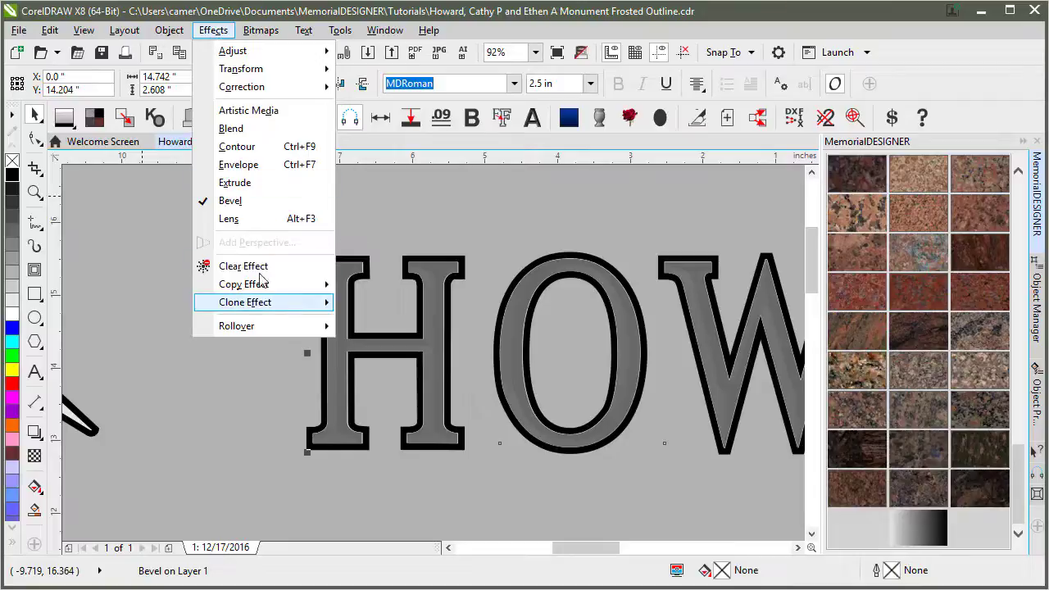
pyautogui.click(246, 265)
pyautogui.click(331, 277)
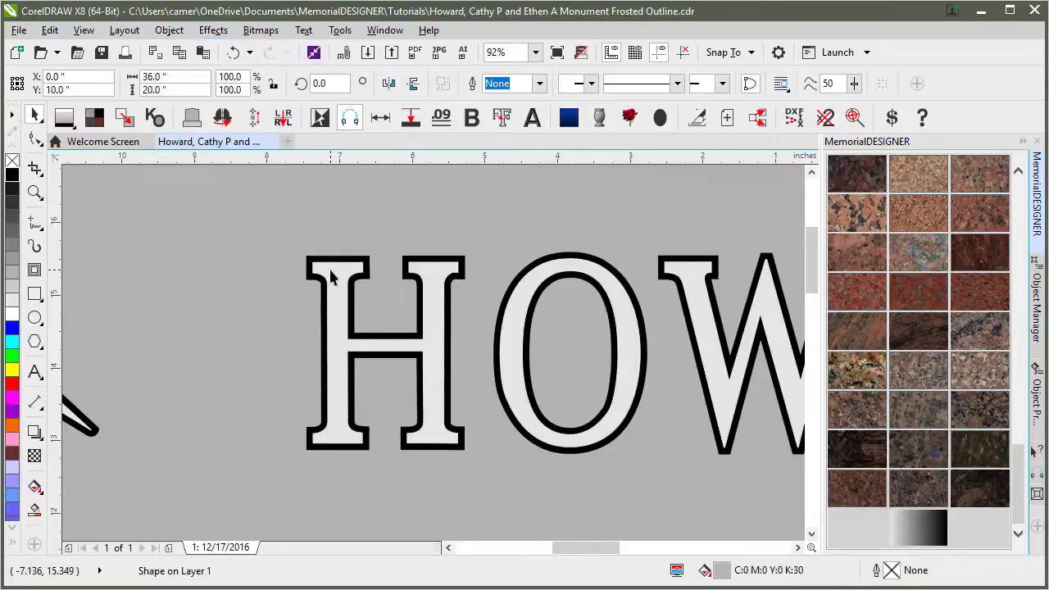
pyautogui.click(358, 255)
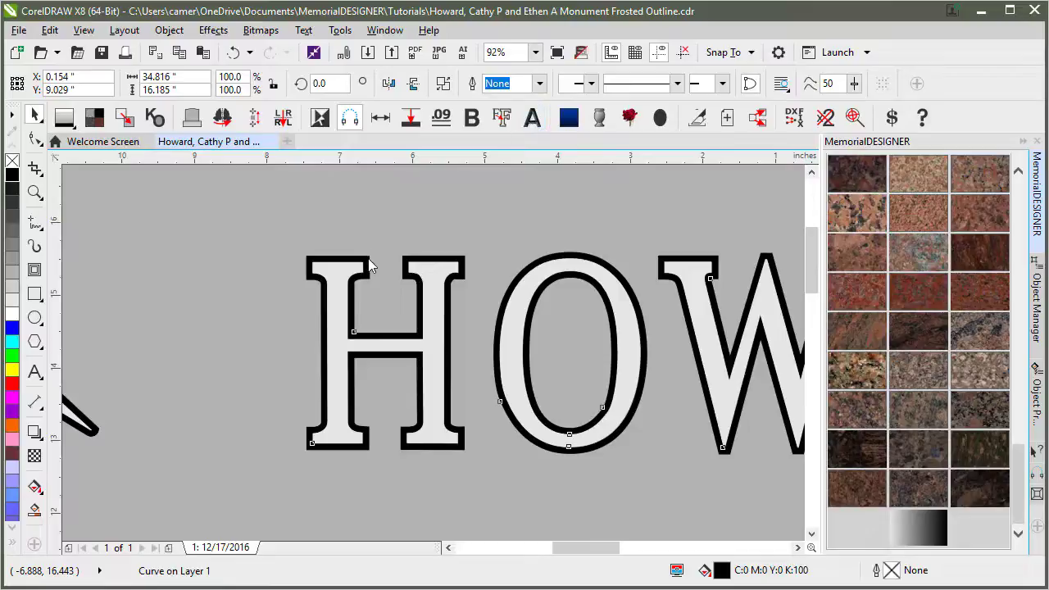
pyautogui.click(375, 228)
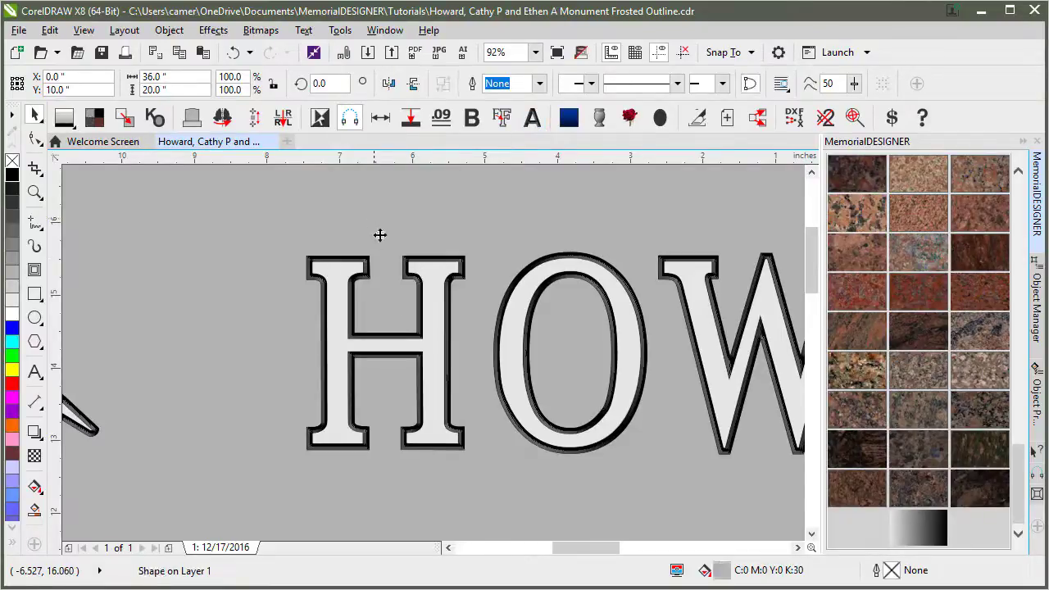
pyautogui.scroll(-2, 385, 320)
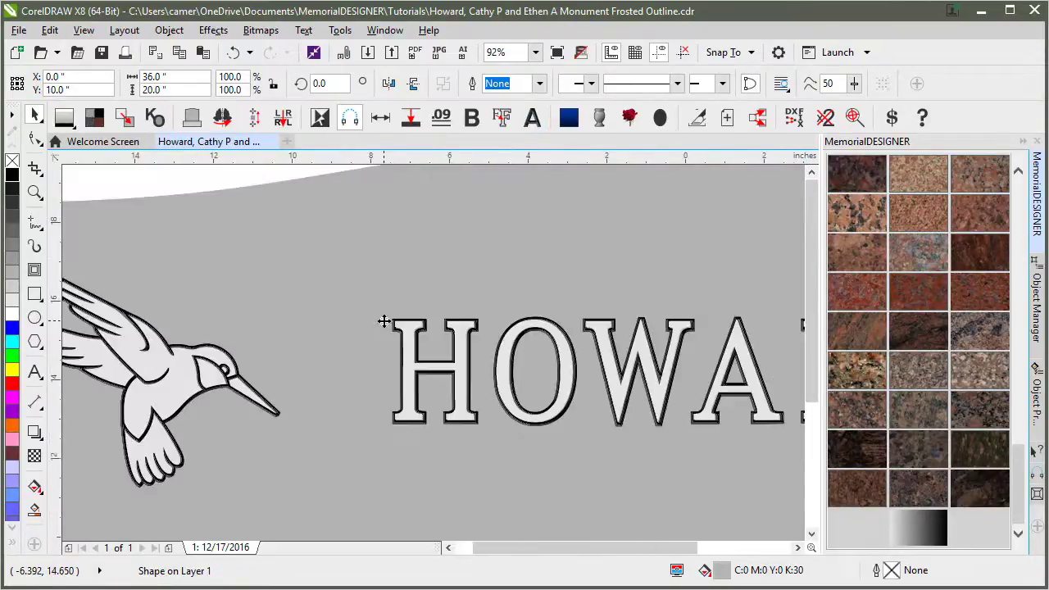
pyautogui.scroll(-2, 385, 320)
pyautogui.click(450, 349)
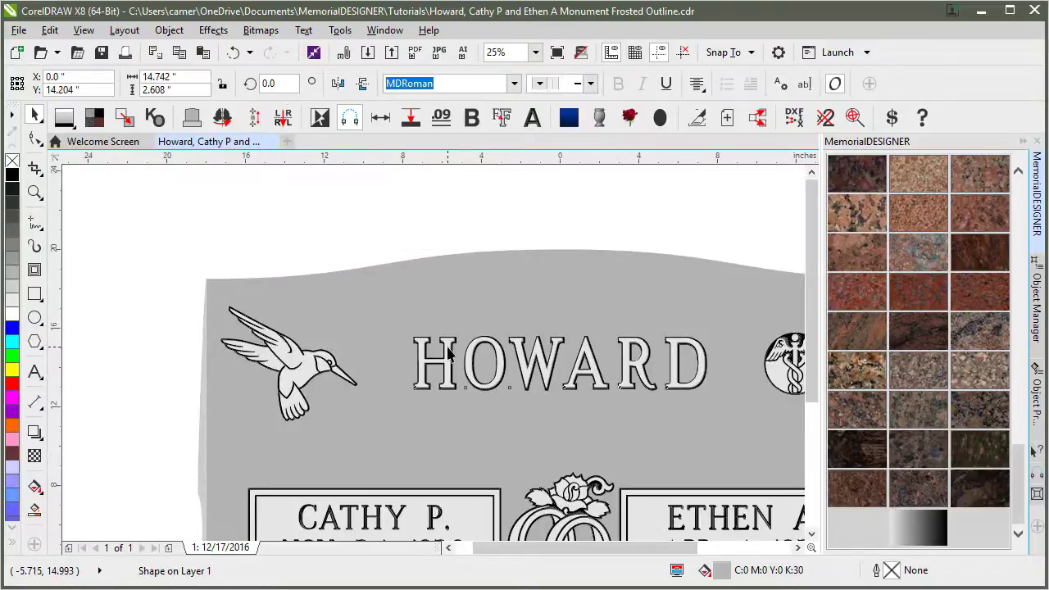
pyautogui.moveTo(450, 346); pyautogui.dragTo(438, 437)
pyautogui.hotkey('ctrl', 'z')
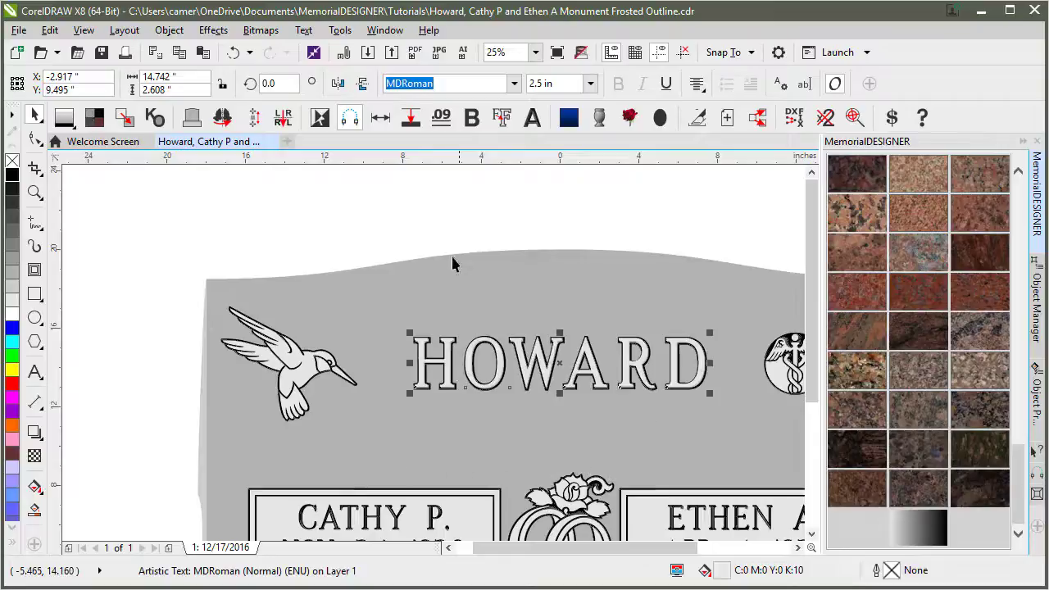
pyautogui.press('Escape')
pyautogui.click(34, 191)
pyautogui.moveTo(391, 321); pyautogui.dragTo(485, 401)
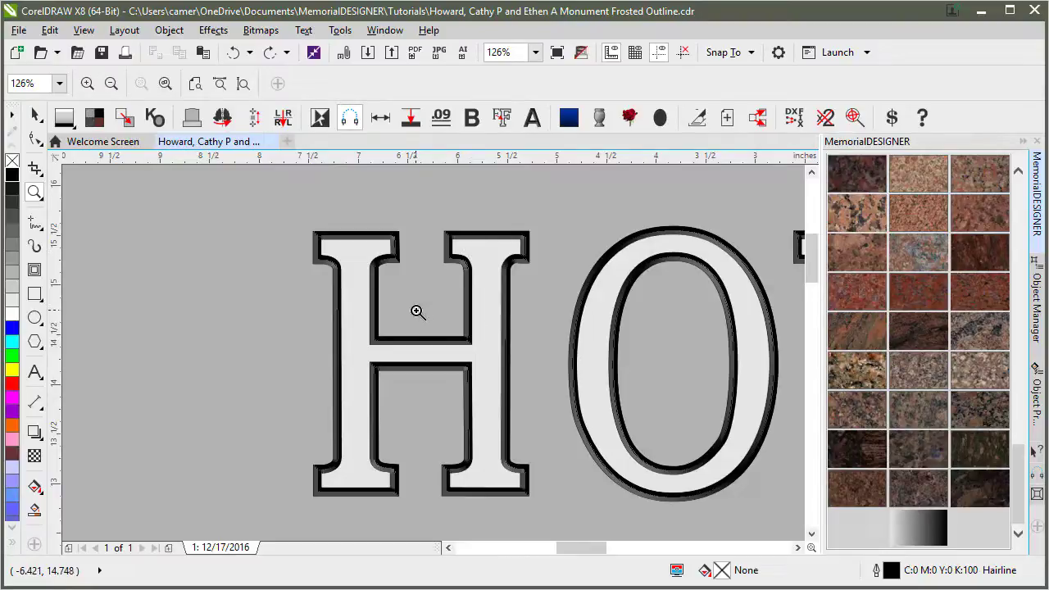
# Zoom in on the Beloved Mother inscription and select it.
pyautogui.scroll(-4, 424, 342)
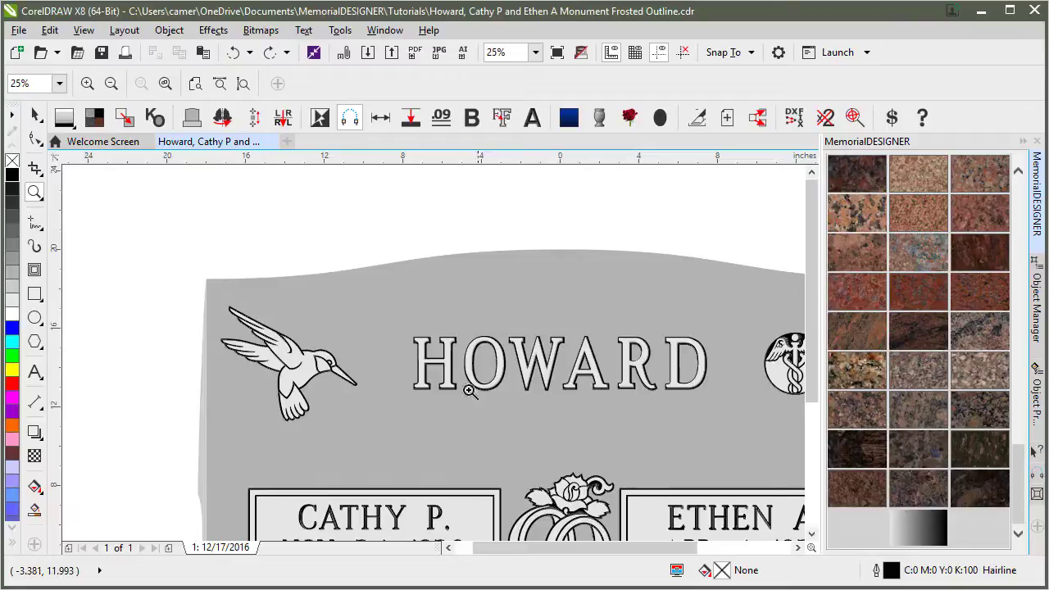
pyautogui.scroll(-2, 461, 398)
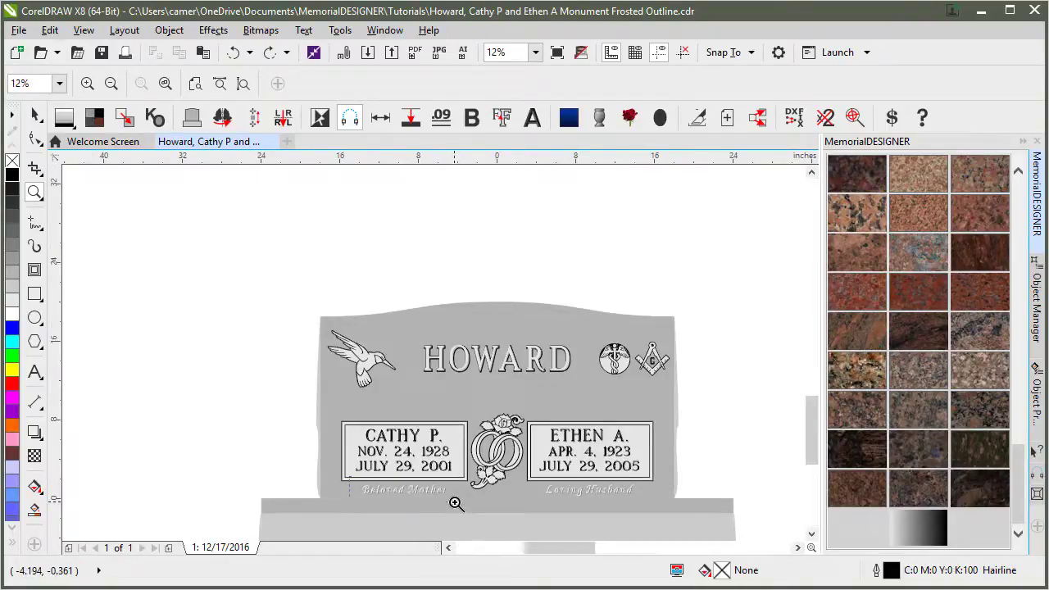
pyautogui.moveTo(350, 477); pyautogui.dragTo(456, 501)
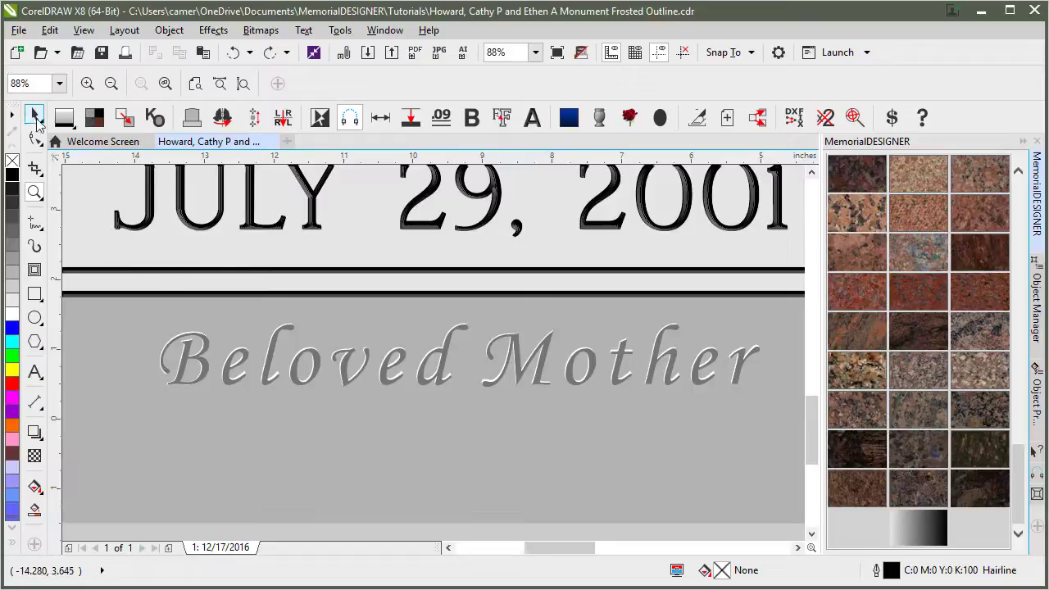
pyautogui.click(31, 120)
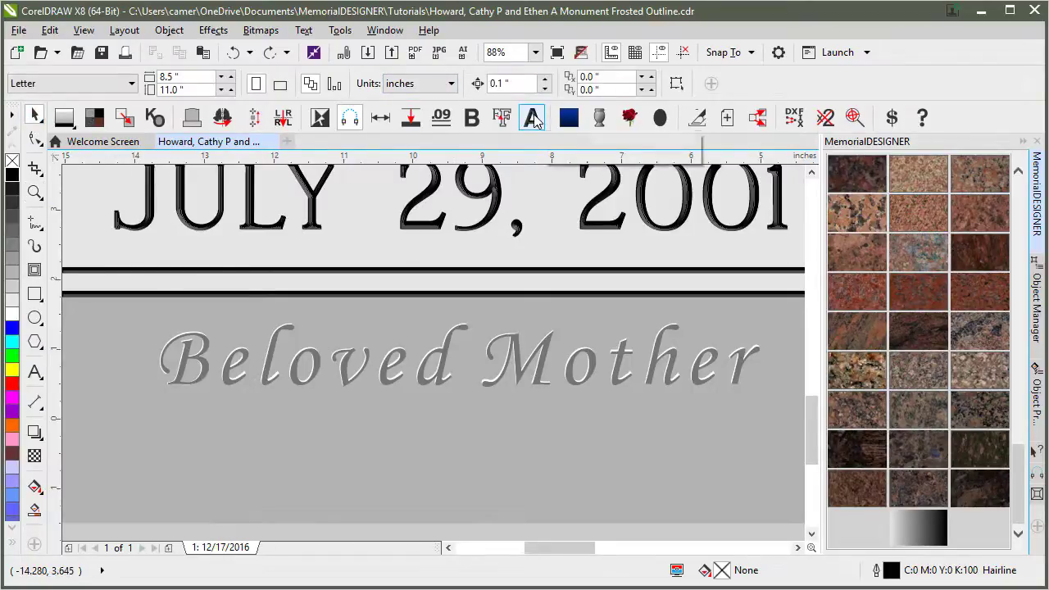
pyautogui.click(523, 338)
pyautogui.click(518, 347)
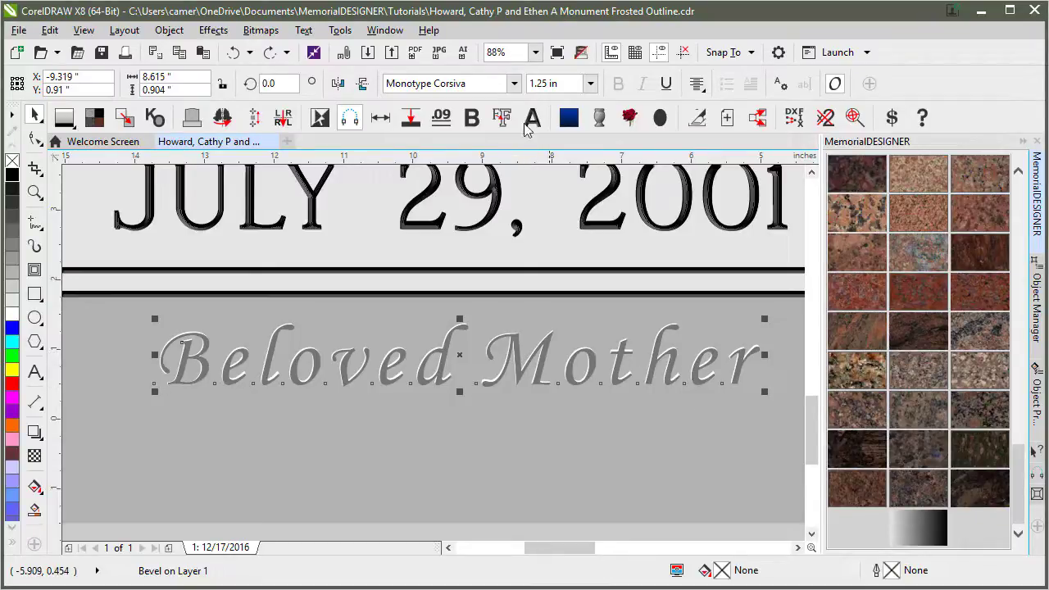
# Open the Bevel docker through Window > Dockers > Effects > Bevel.
pyautogui.click(418, 33)
pyautogui.moveTo(385, 31)
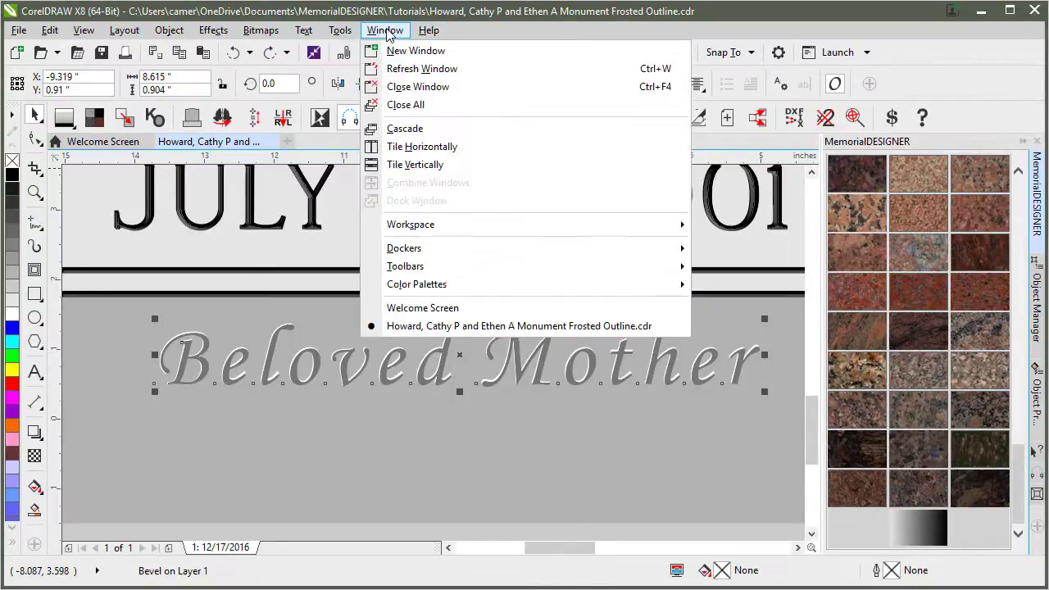
pyautogui.moveTo(463, 257)
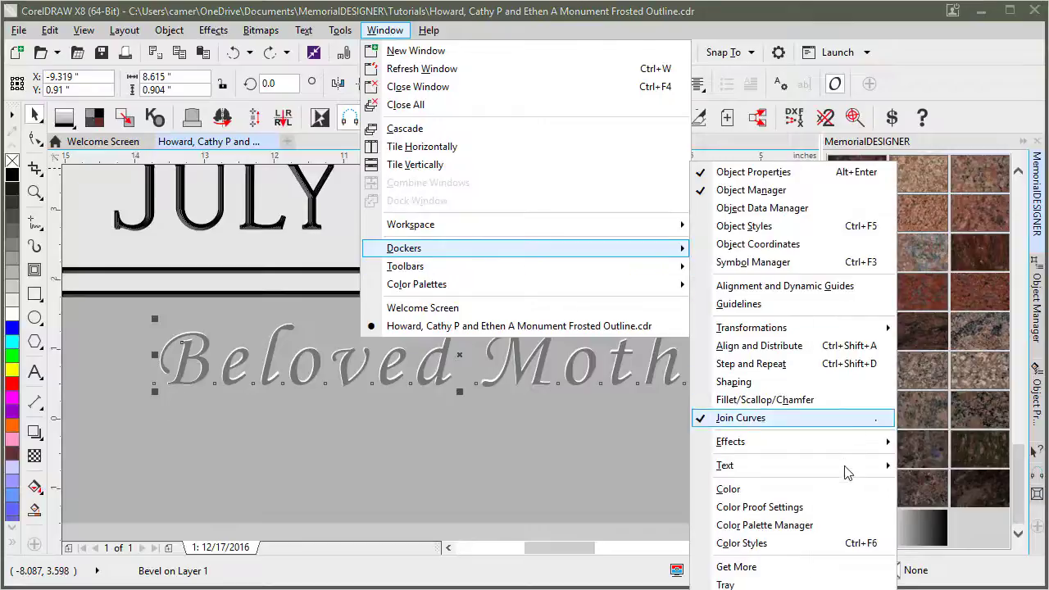
pyautogui.moveTo(839, 464)
pyautogui.moveTo(836, 443)
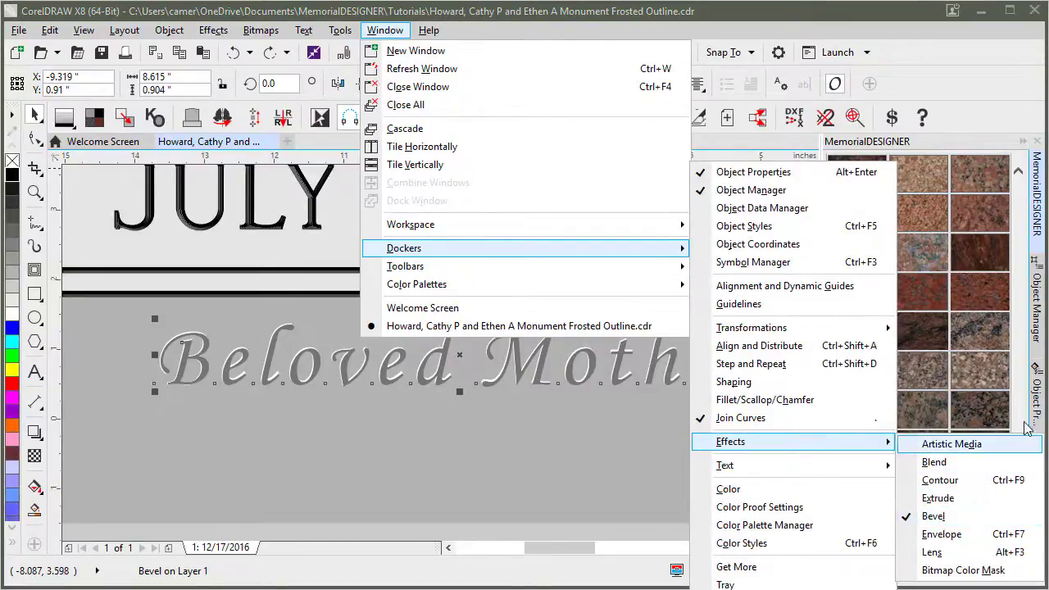
pyautogui.click(1039, 396)
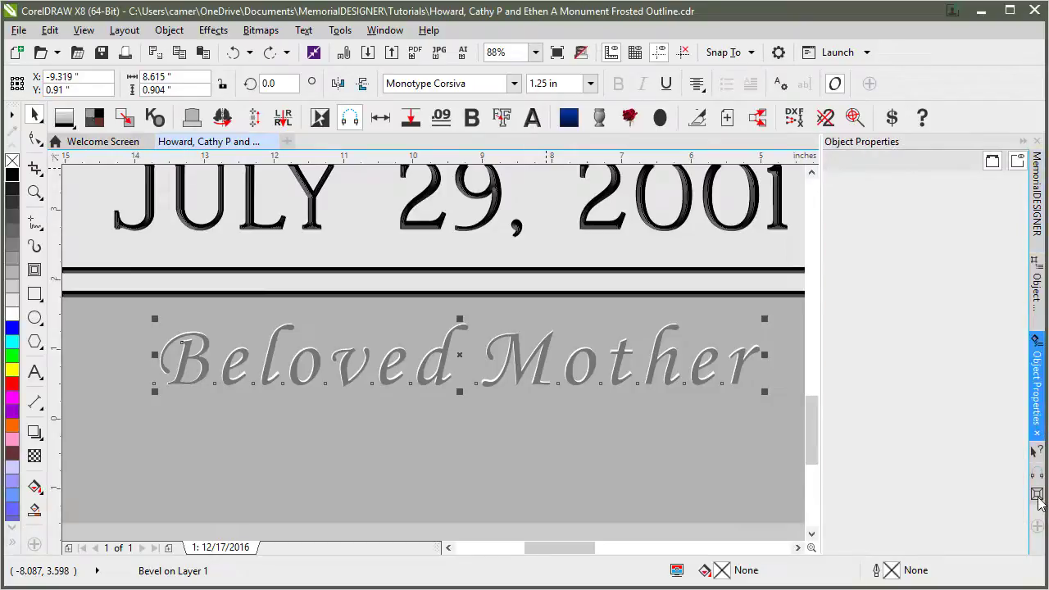
# Apply a Beloved Mother bevel with black shadow, intensity 100 and altitude 80.
pyautogui.click(1037, 496)
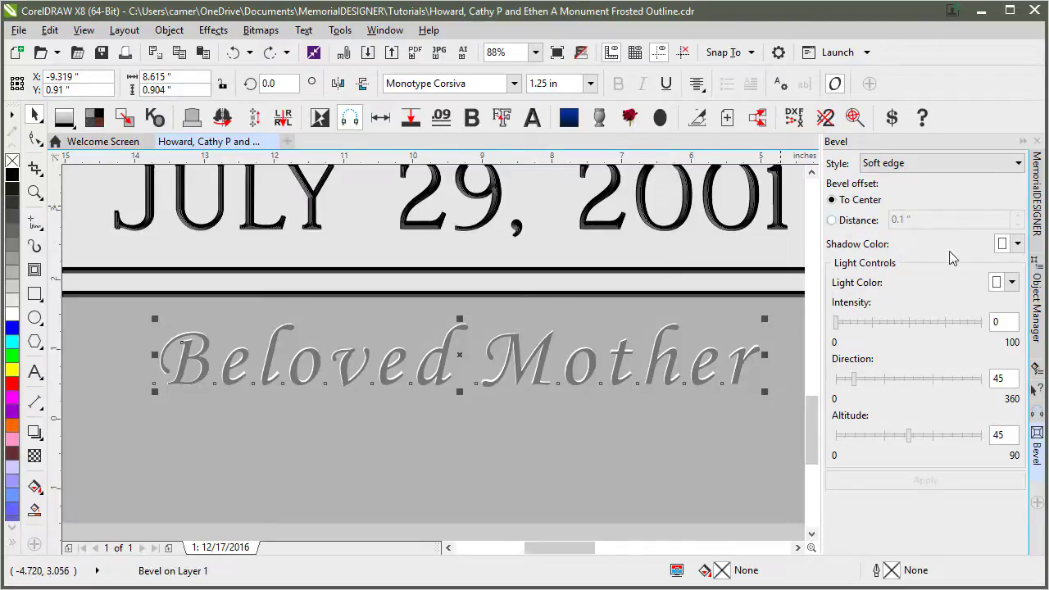
pyautogui.click(1018, 246)
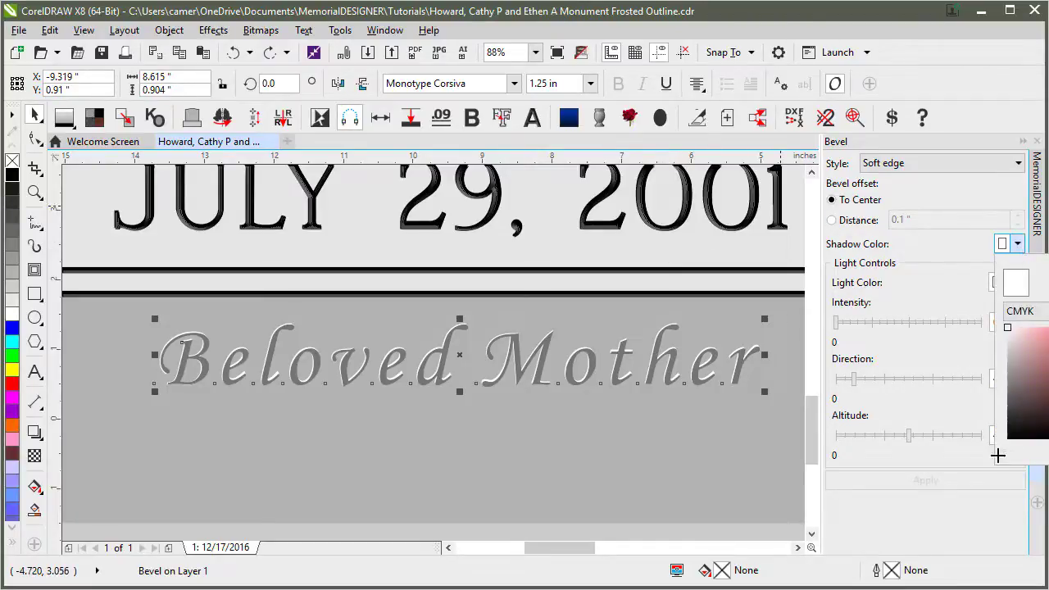
pyautogui.click(933, 282)
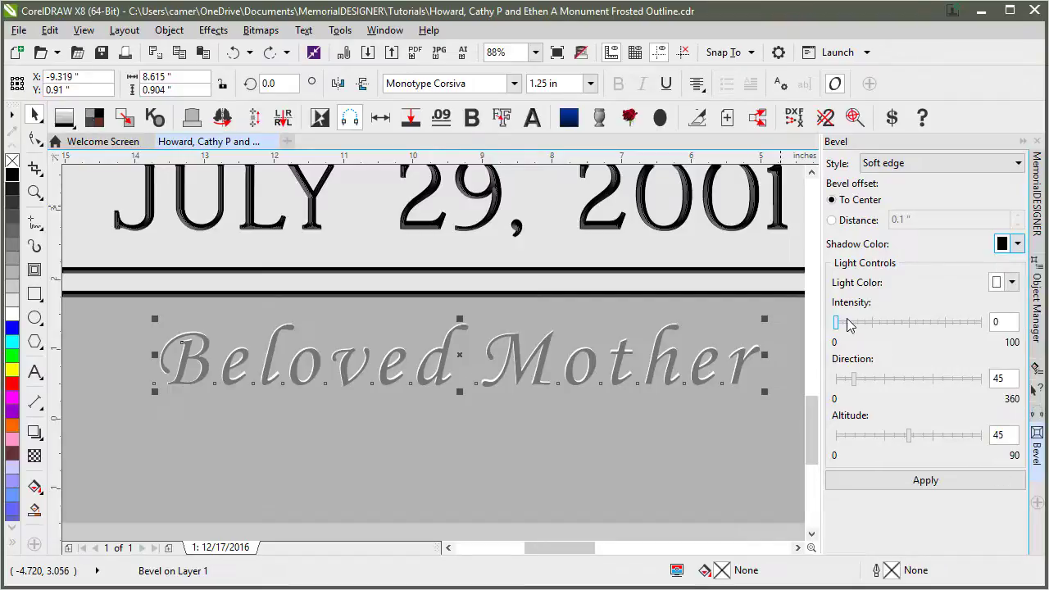
pyautogui.click(1010, 332)
pyautogui.click(981, 322)
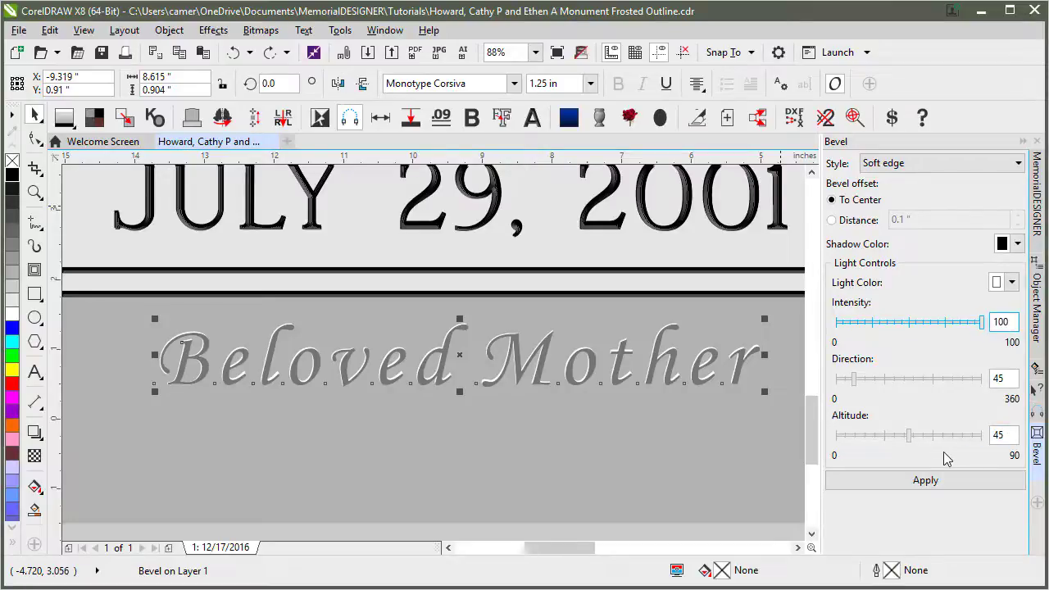
pyautogui.click(968, 438)
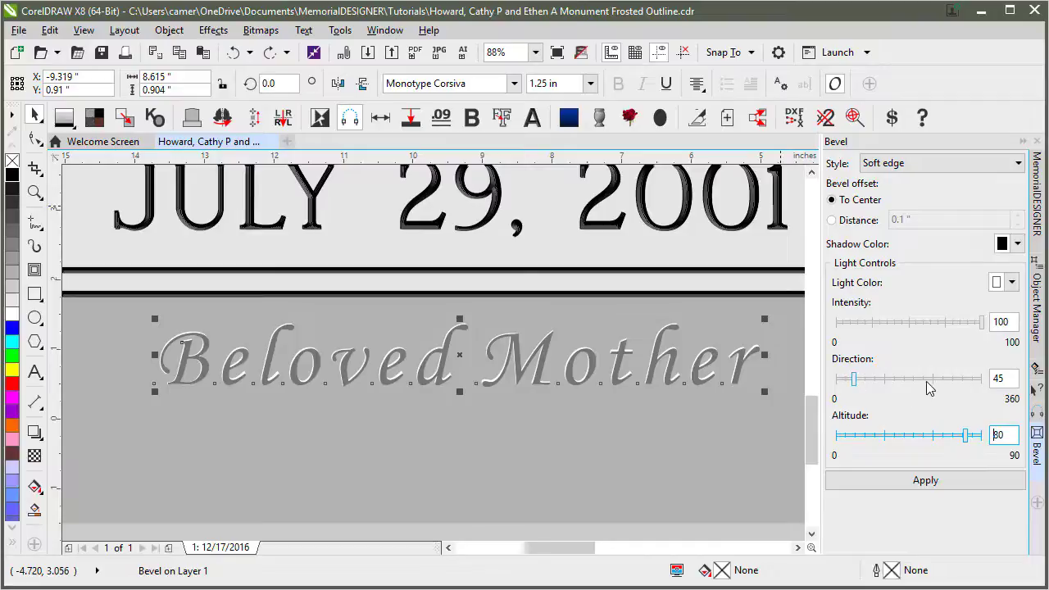
pyautogui.click(960, 484)
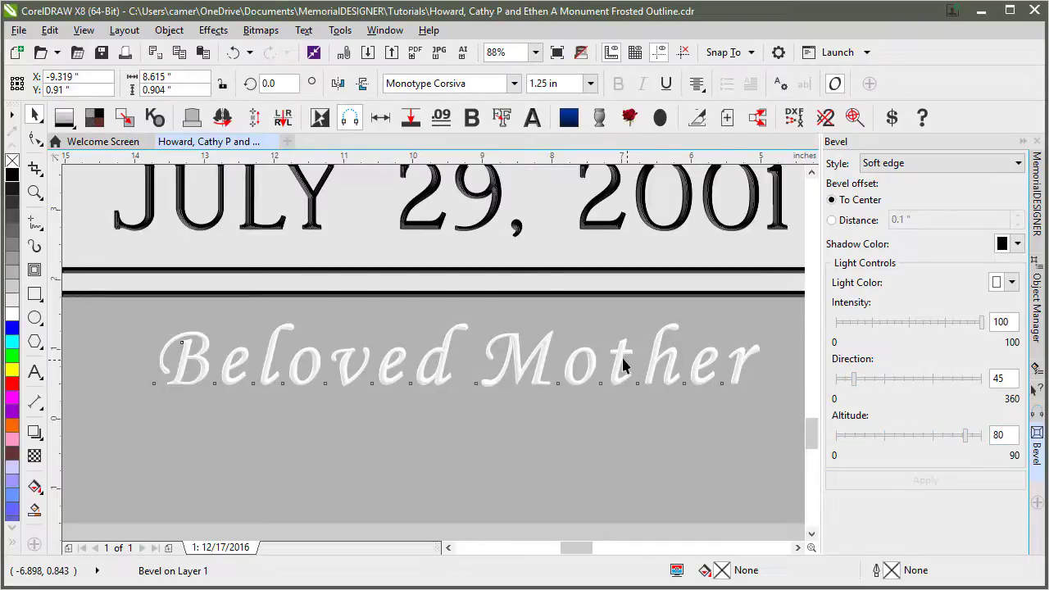
# Lower the bevel light altitude to 69 and apply it.
pyautogui.scroll(2, 623, 368)
pyautogui.scroll(3, 418, 354)
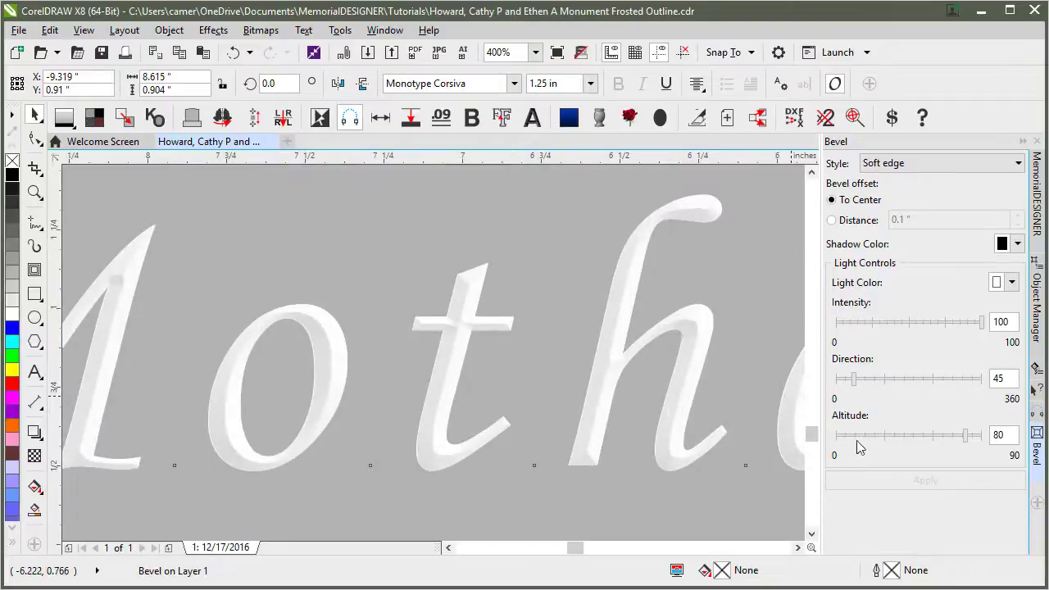
pyautogui.moveTo(966, 436)
pyautogui.mouseDown()
pyautogui.moveTo(912, 437)
pyautogui.moveTo(948, 437)
pyautogui.moveTo(968, 451)
pyautogui.mouseUp()
pyautogui.click(925, 481)
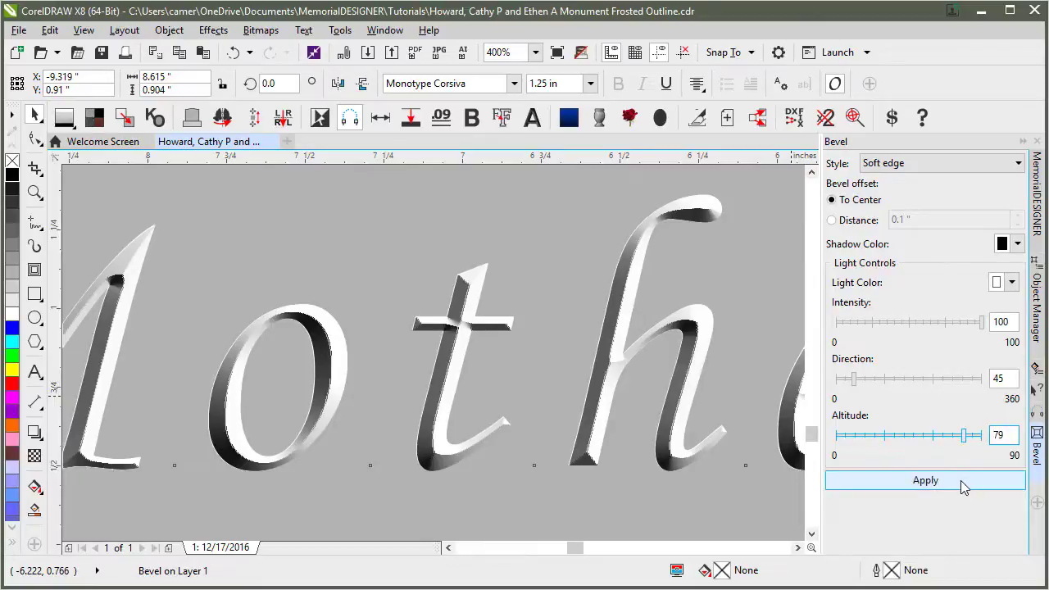
pyautogui.click(926, 481)
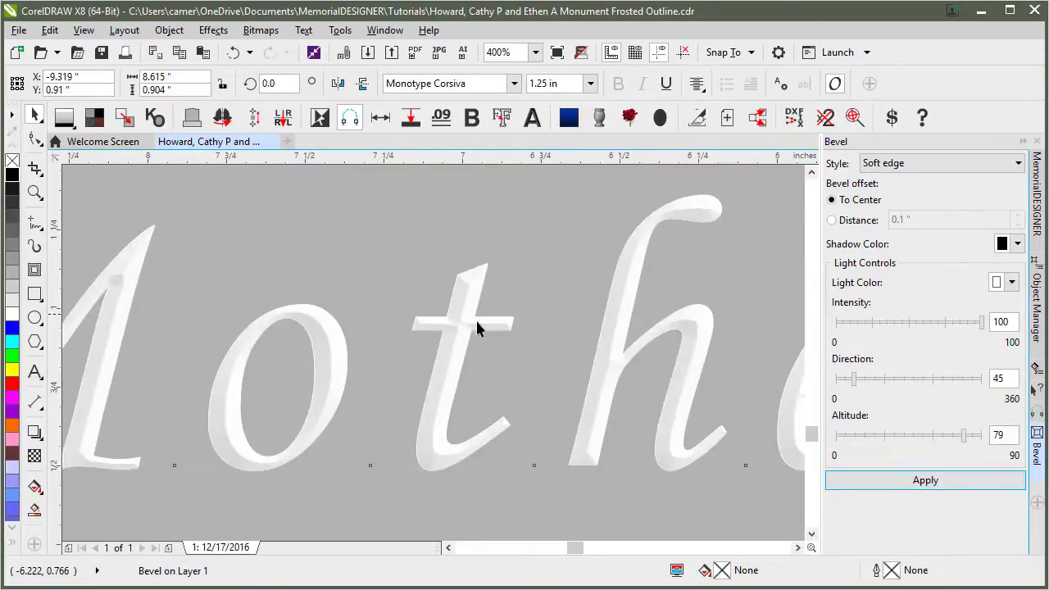
pyautogui.moveTo(968, 442); pyautogui.dragTo(947, 439)
pyautogui.click(955, 481)
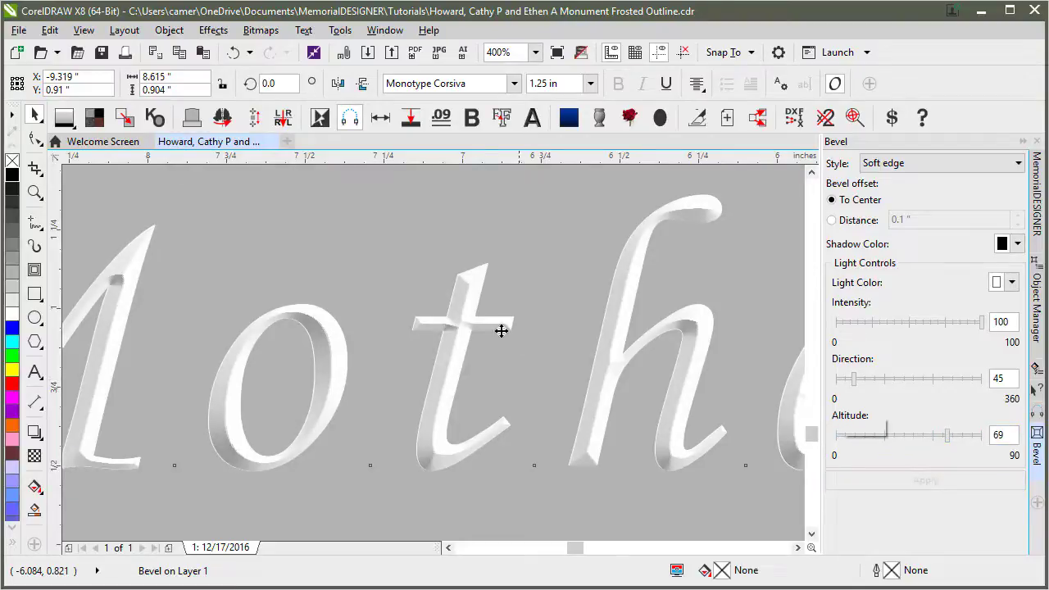
# Rotate the bevel light direction to 291 and apply it to Mother.
pyautogui.scroll(-1, 416, 345)
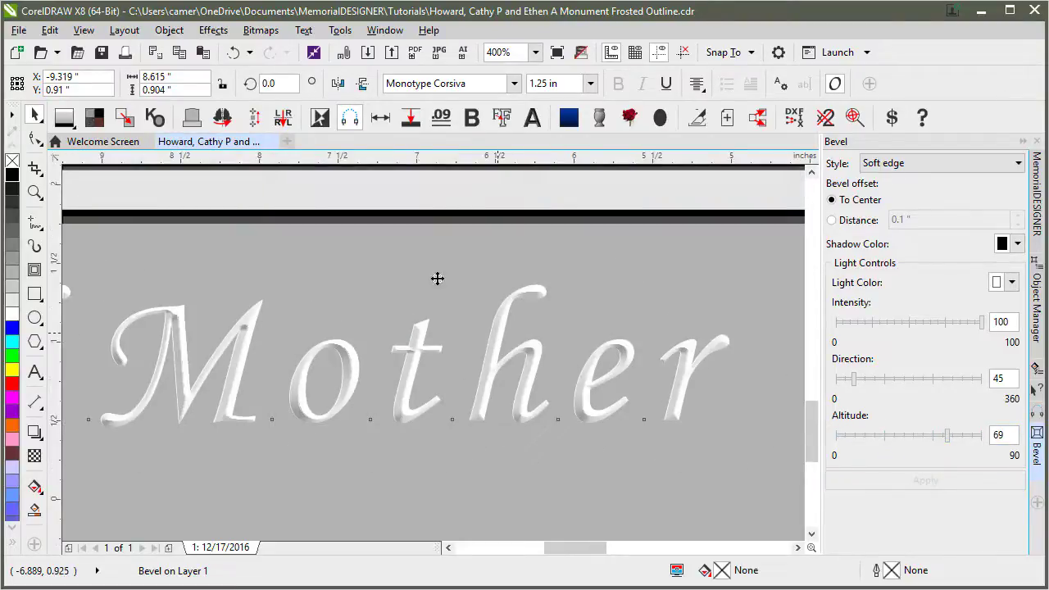
pyautogui.scroll(-1, 433, 353)
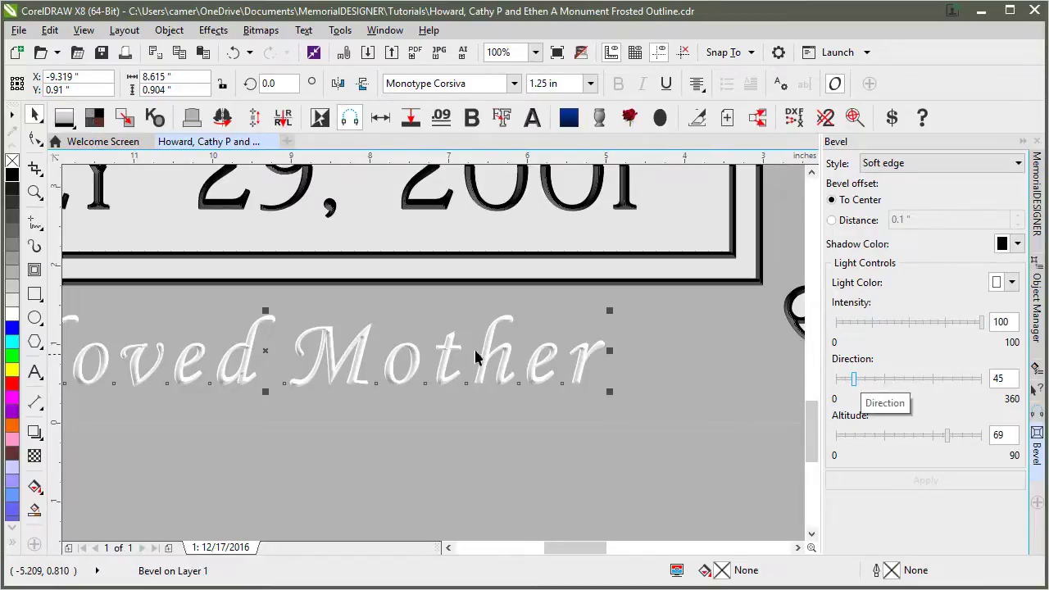
pyautogui.moveTo(855, 379); pyautogui.dragTo(954, 393)
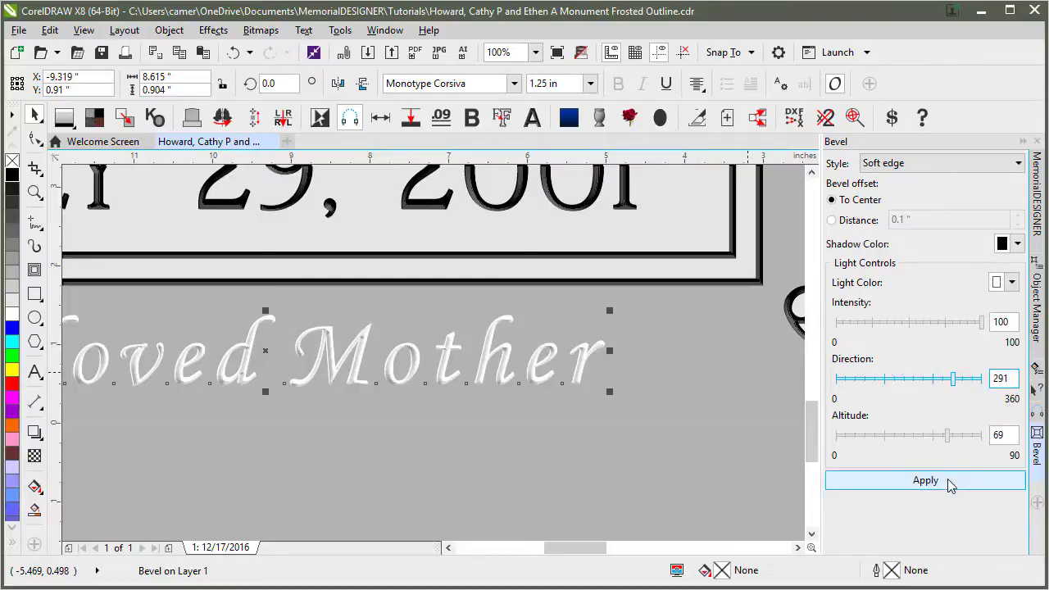
pyautogui.click(945, 482)
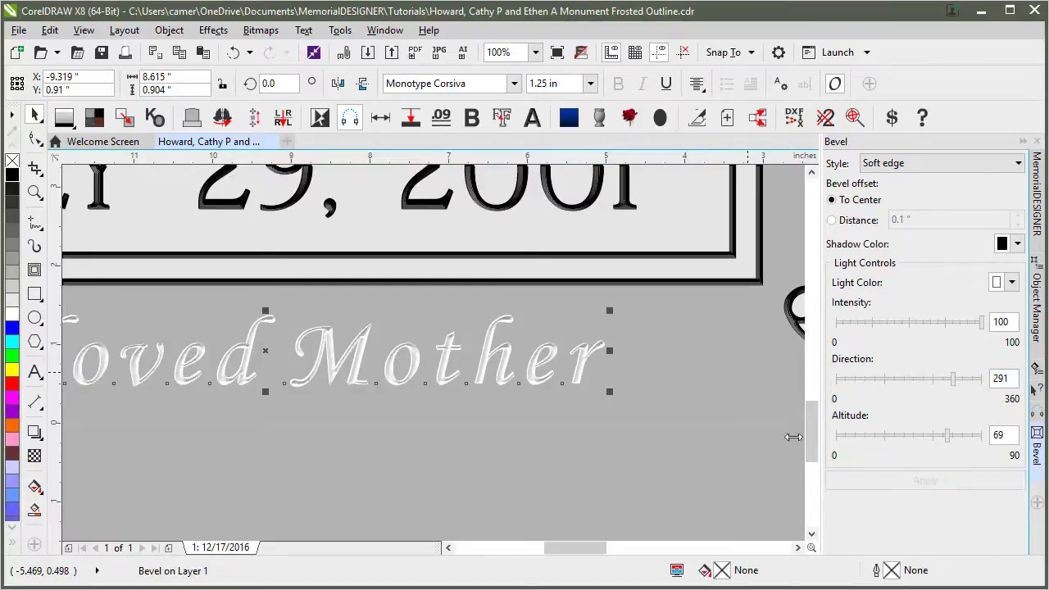
pyautogui.scroll(2, 480, 371)
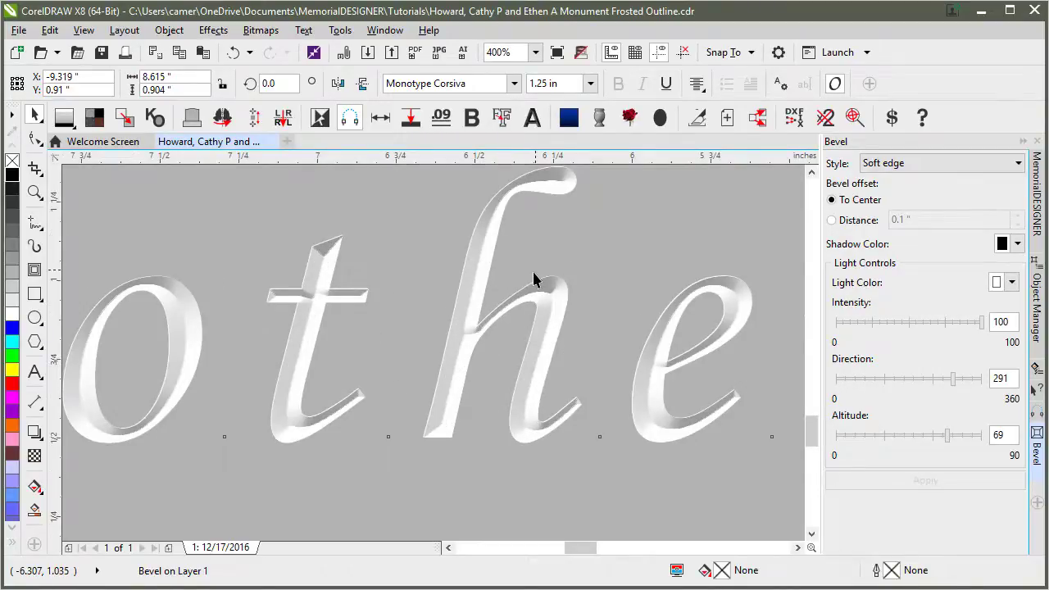
# Apply bevel intensity 31 to Beloved Mother, then reapply it at 100.
pyautogui.press('F3')
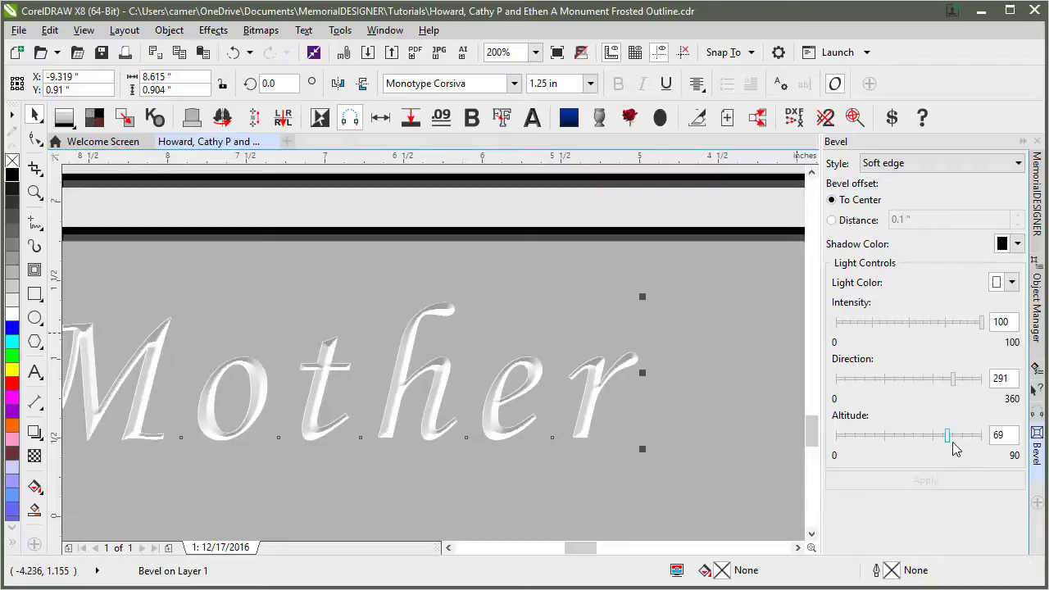
pyautogui.moveTo(981, 322); pyautogui.dragTo(881, 323)
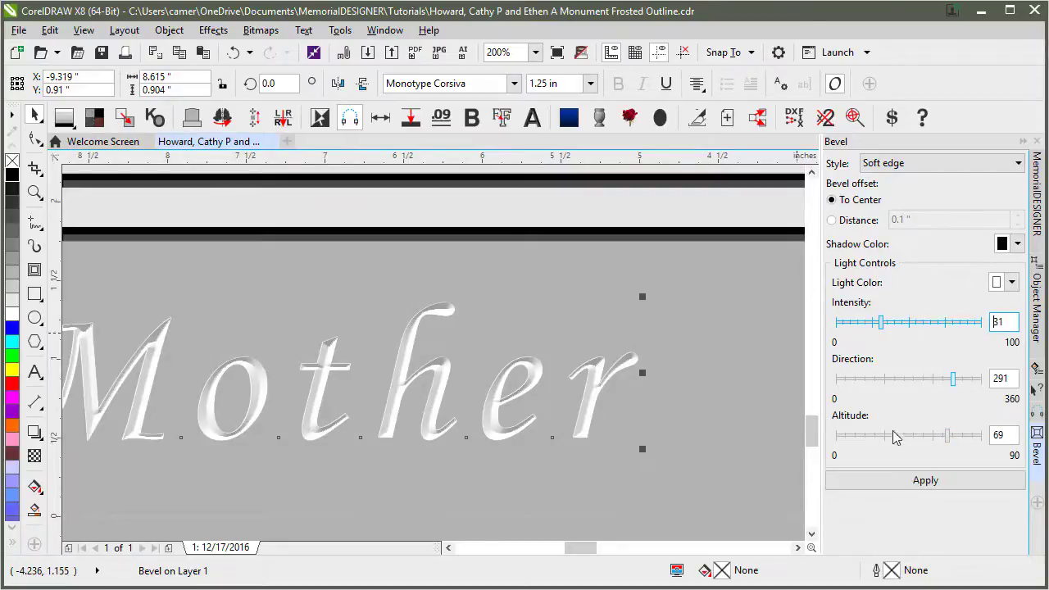
pyautogui.click(911, 482)
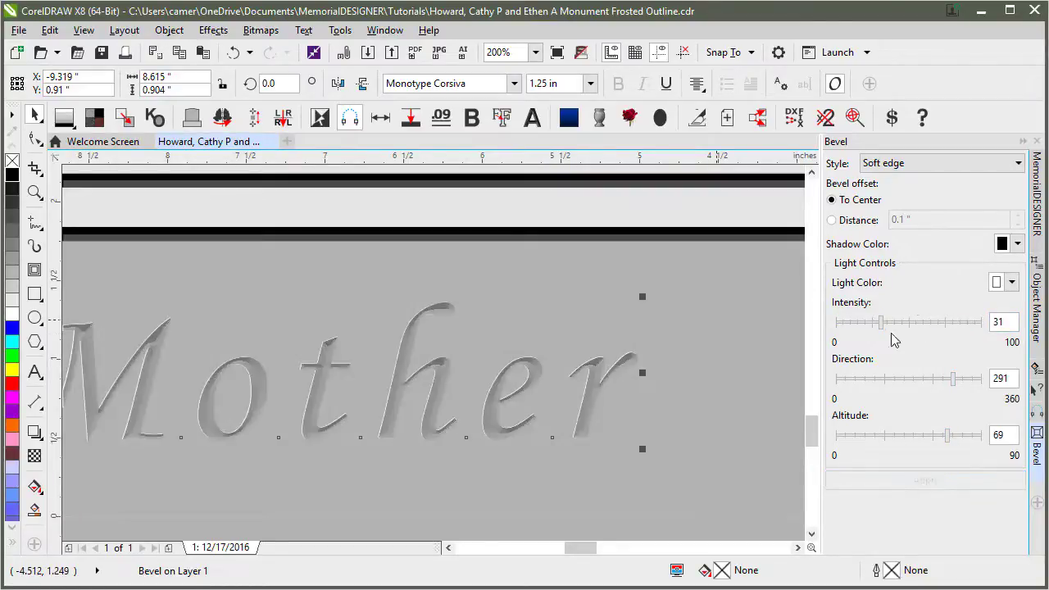
pyautogui.moveTo(885, 323); pyautogui.dragTo(984, 323)
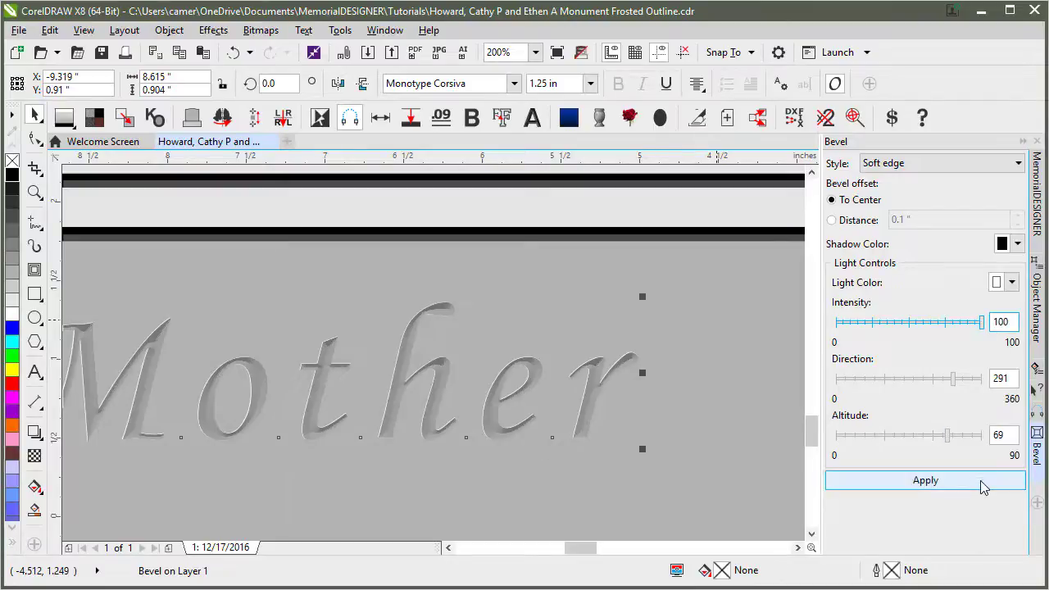
pyautogui.click(984, 484)
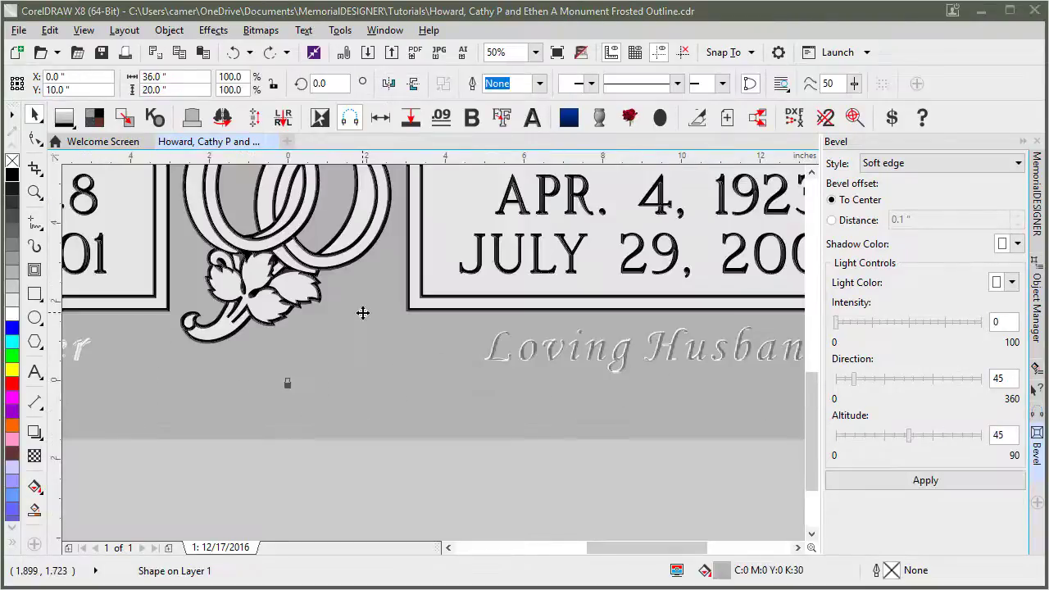
# Clear Loving Husband's old bevel and reapply Beloved Mother's bevel: intensity 100, direction 291, altitude 69.
pyautogui.click(497, 352)
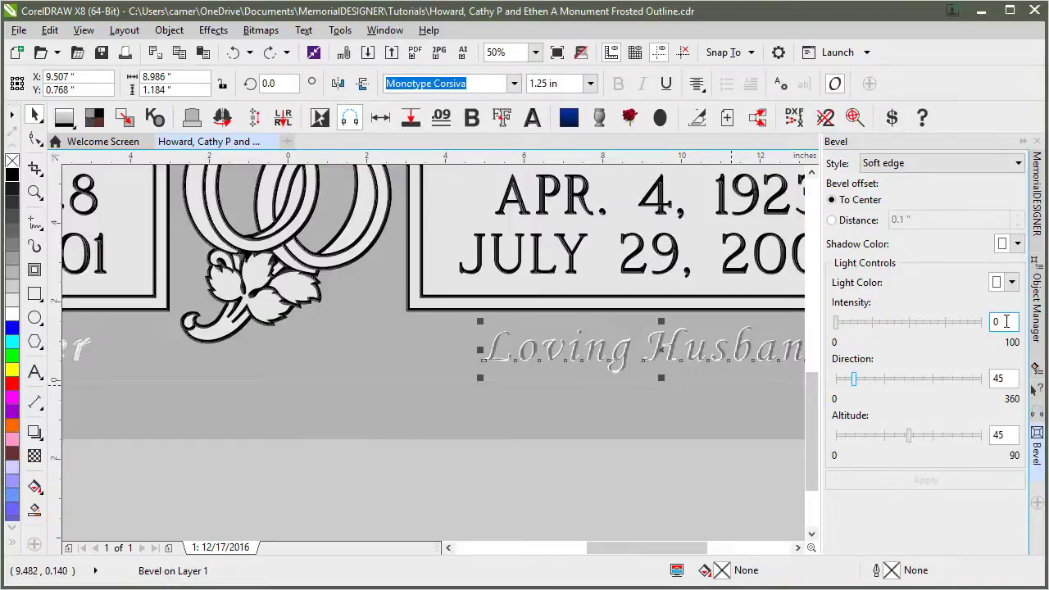
pyautogui.click(80, 351)
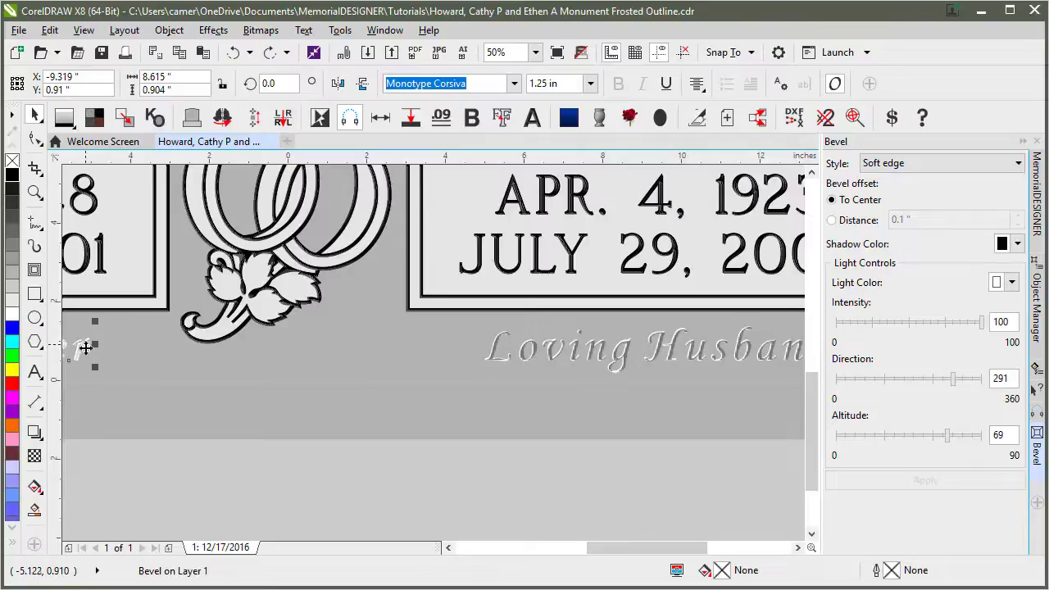
pyautogui.click(496, 349)
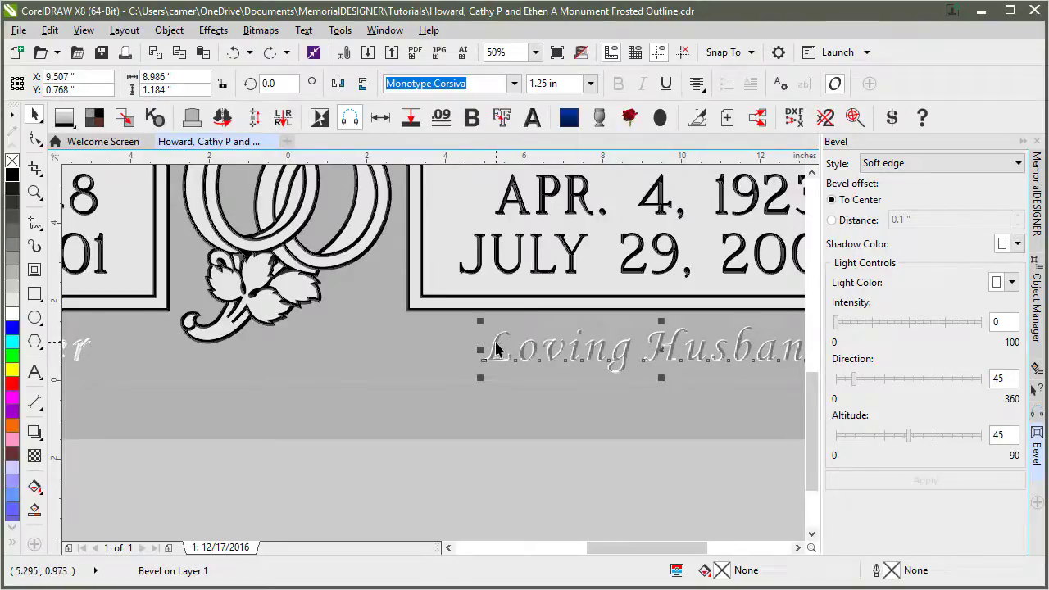
pyautogui.click(213, 30)
pyautogui.click(256, 273)
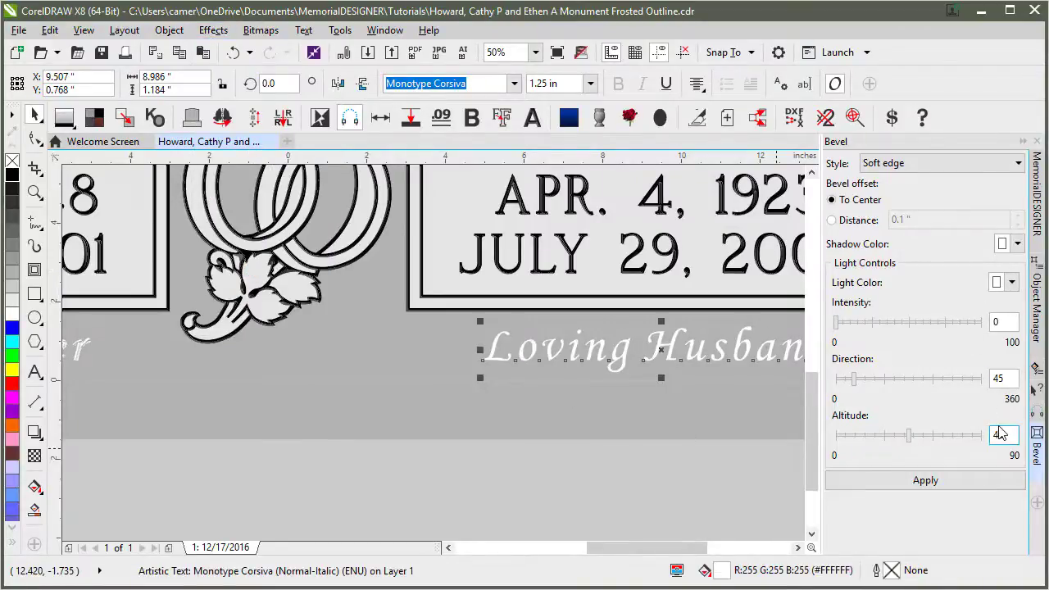
pyautogui.click(79, 351)
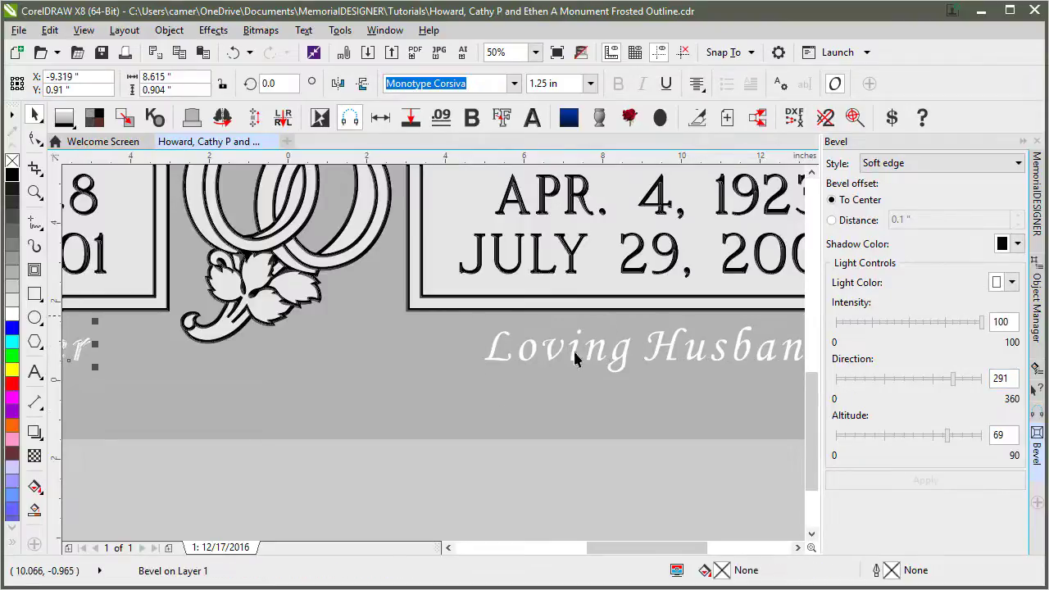
pyautogui.click(550, 354)
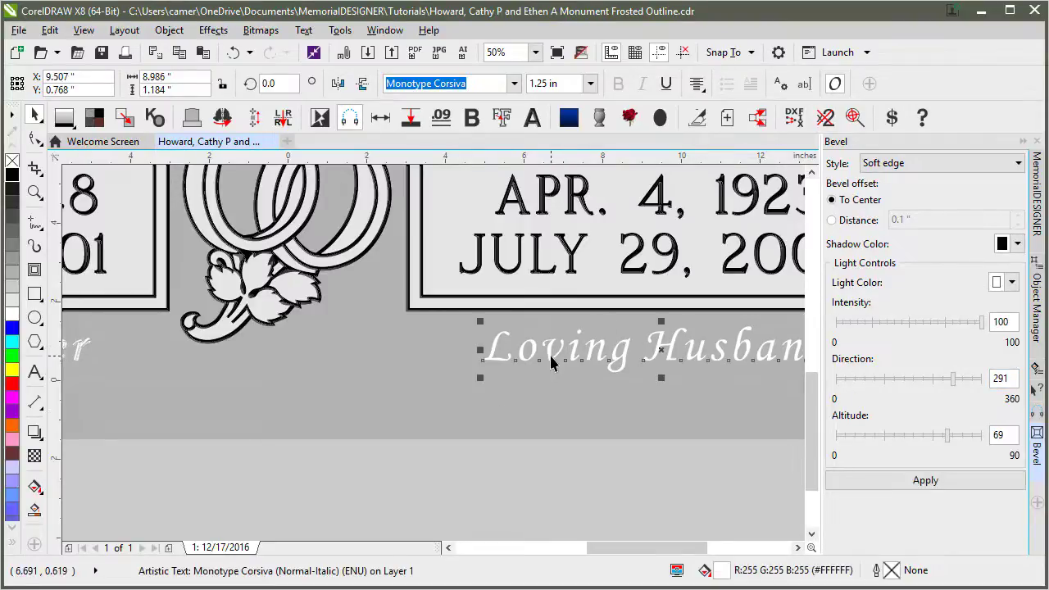
pyautogui.click(954, 487)
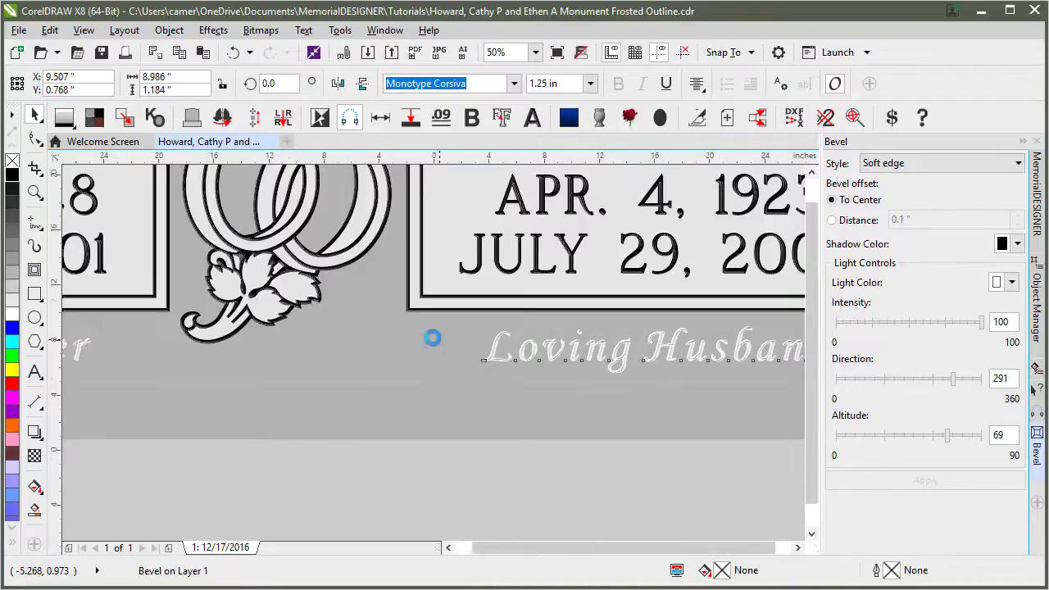
pyautogui.press('F4')
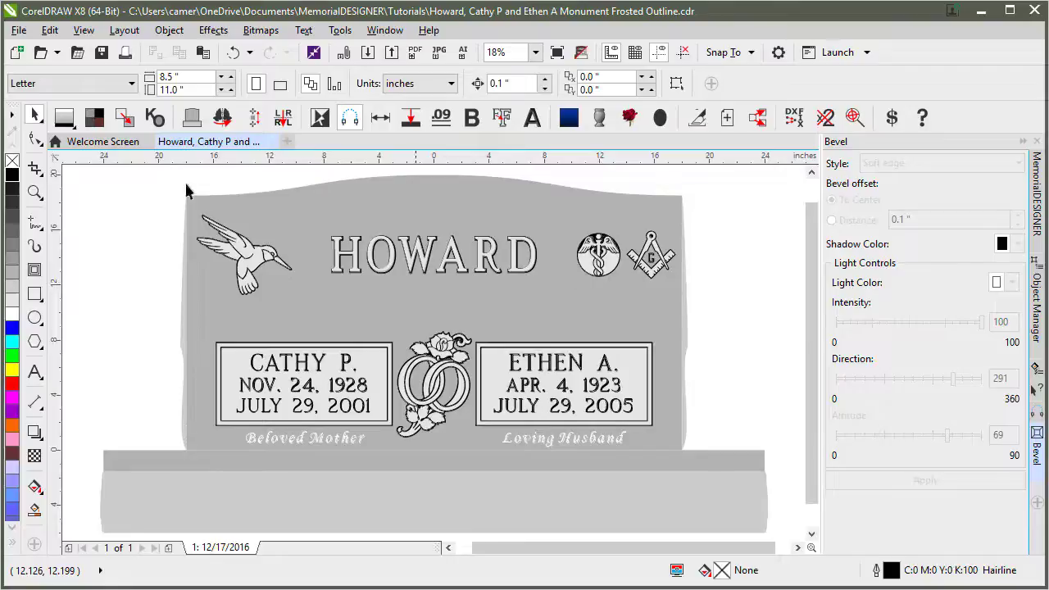
# Fill all monument objects with red granite from the MemorialDESIGNER swatches, confirming the fill-all prompt.
pyautogui.click(1037, 197)
pyautogui.moveTo(1020, 463); pyautogui.dragTo(1022, 369)
pyautogui.moveTo(1020, 330); pyautogui.dragTo(1019, 474)
pyautogui.click(914, 289)
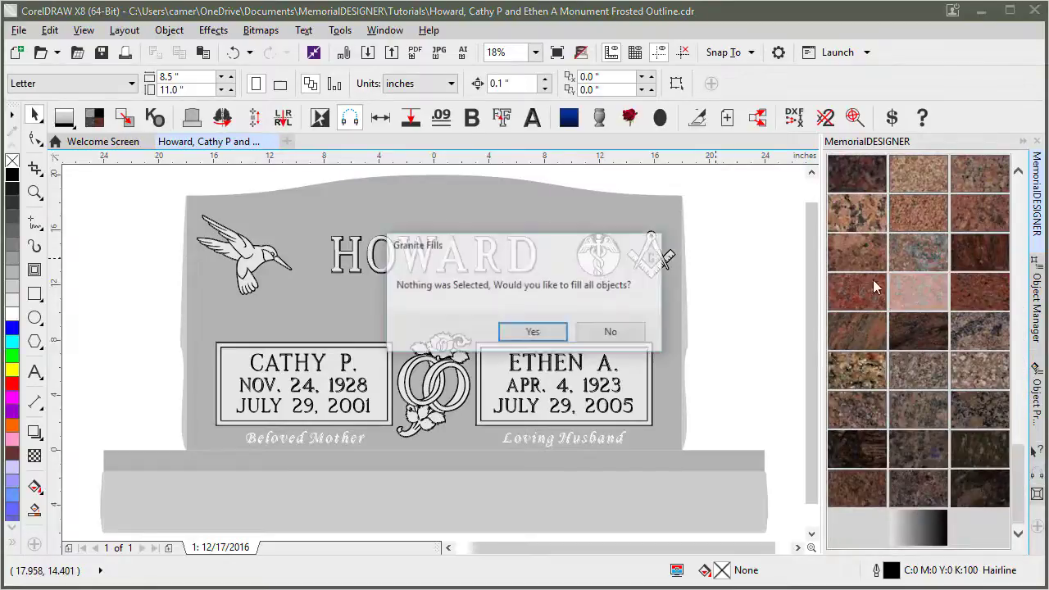
pyautogui.click(552, 330)
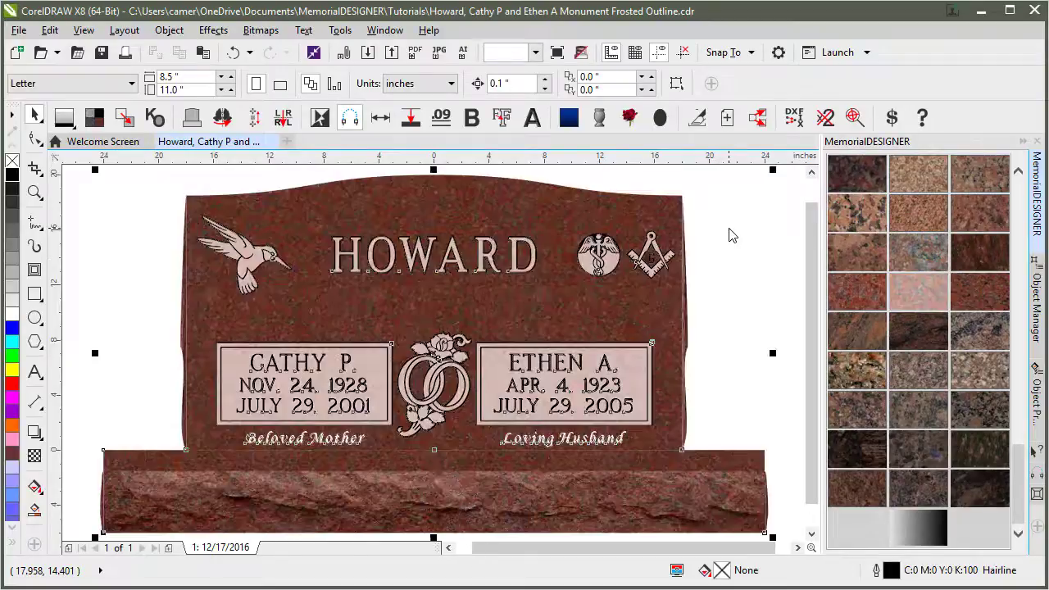
pyautogui.click(34, 191)
pyautogui.moveTo(501, 218); pyautogui.dragTo(677, 292)
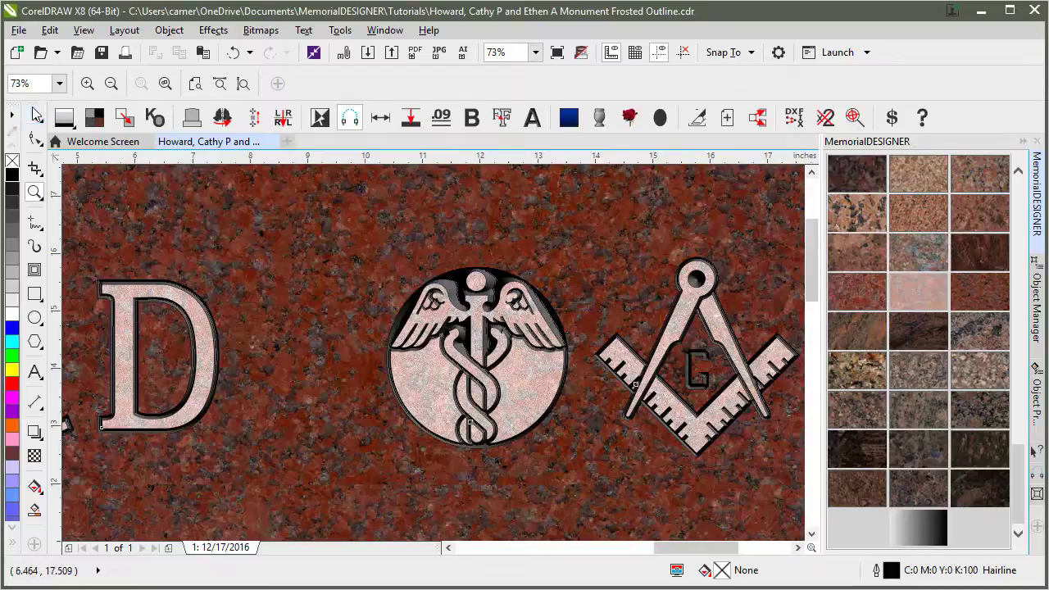
# Select every object and switch the granite fill to black granite.
pyautogui.doubleClick(36, 117)
pyautogui.moveTo(1024, 459); pyautogui.dragTo(1025, 361)
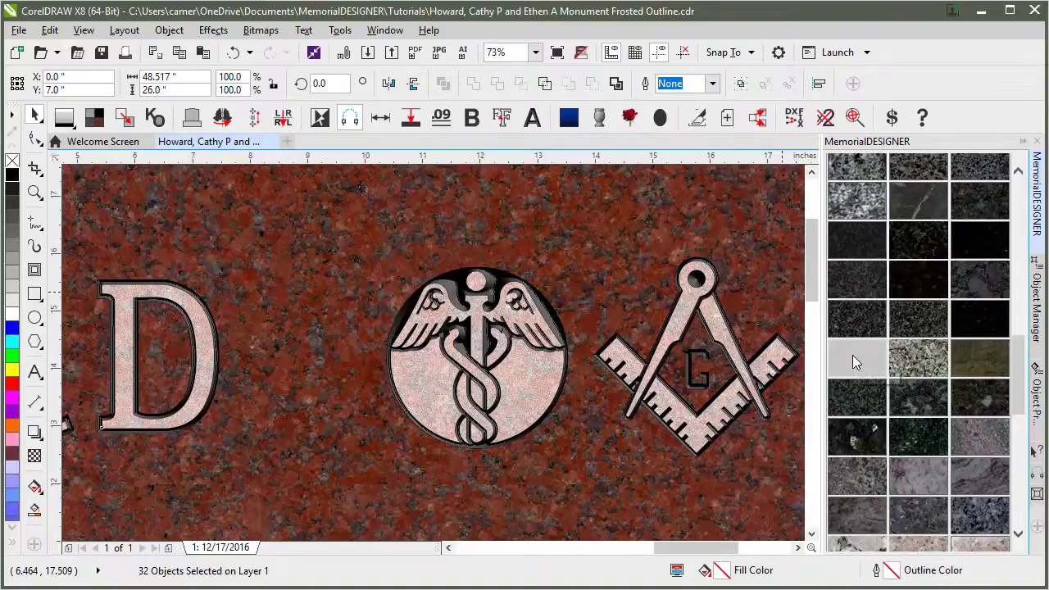
pyautogui.click(853, 356)
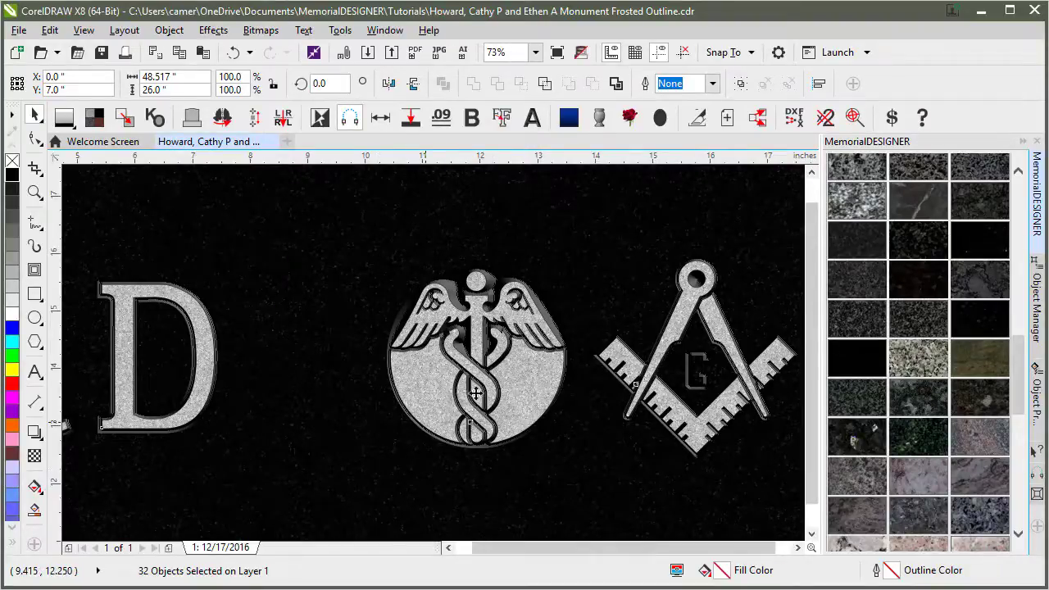
pyautogui.press('F4')
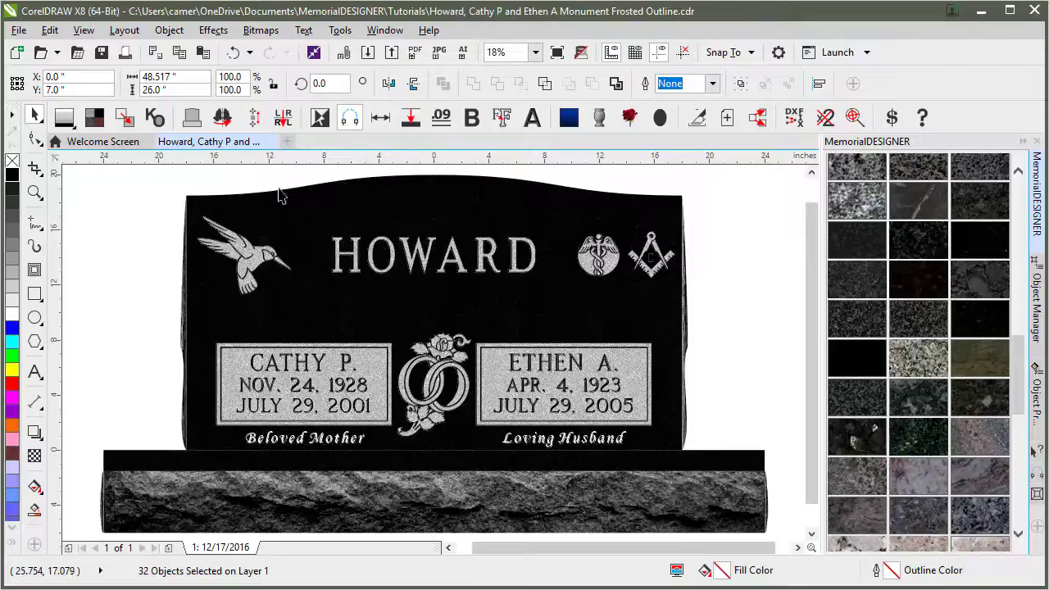
pyautogui.press('Escape')
pyautogui.press('z')
pyautogui.moveTo(600, 246); pyautogui.dragTo(691, 307)
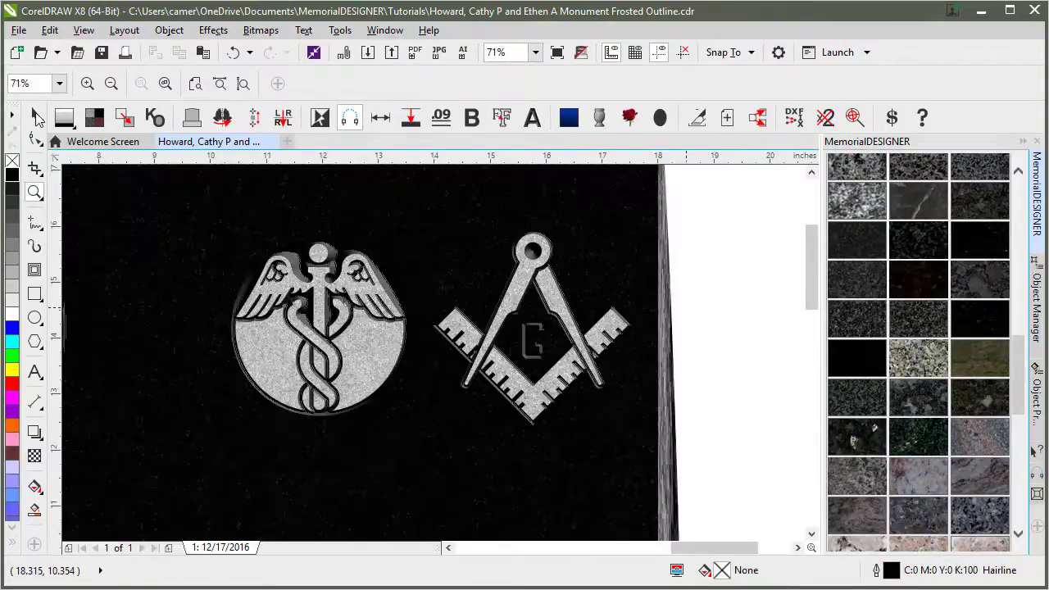
# Clear the bevel effect from the caduceus emblem so it becomes a flat grey shape.
pyautogui.click(36, 115)
pyautogui.click(291, 256)
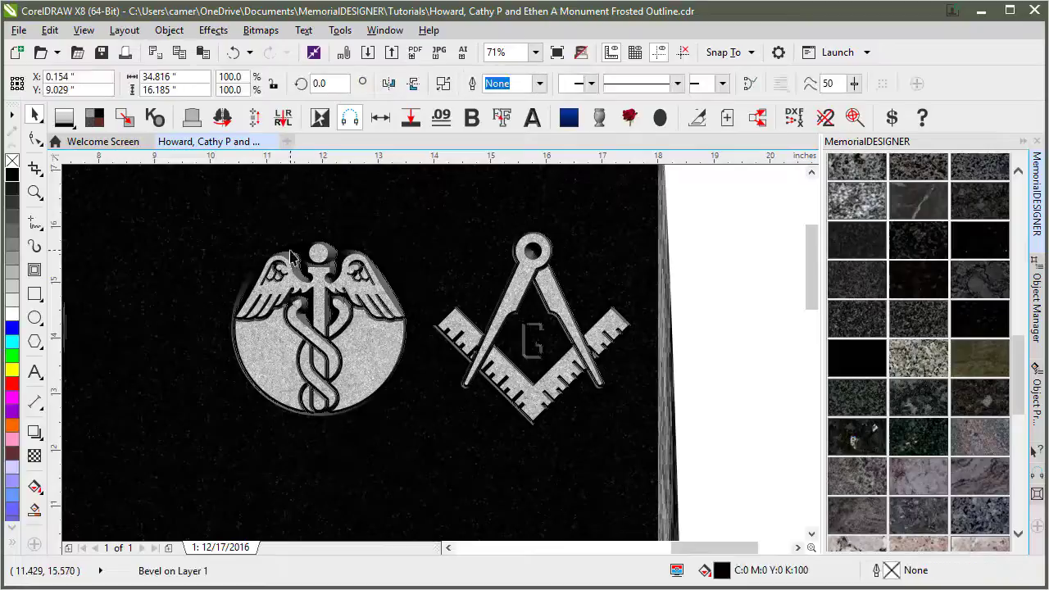
pyautogui.click(213, 30)
pyautogui.click(246, 266)
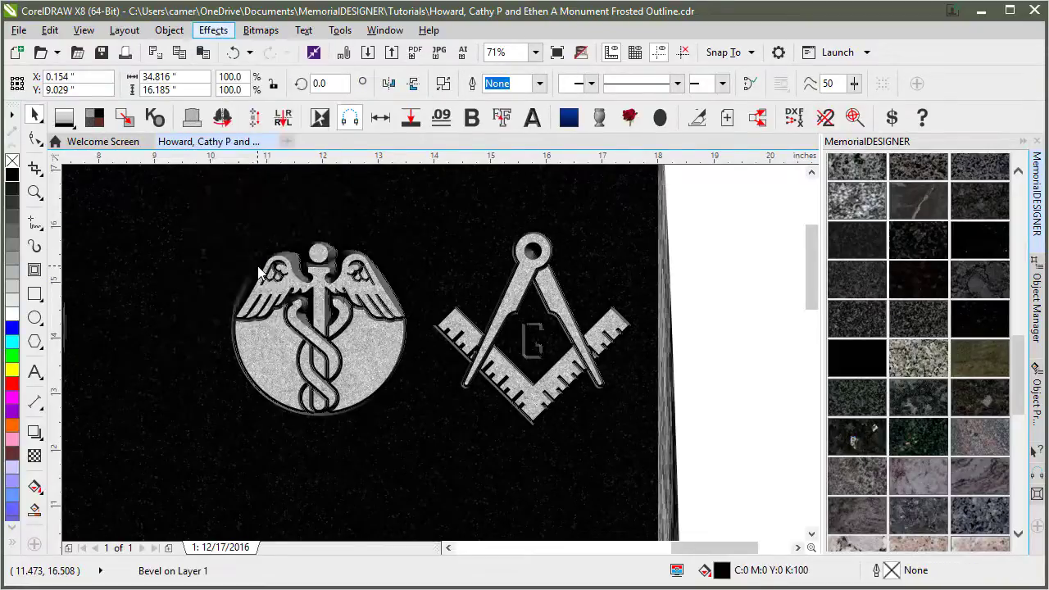
pyautogui.click(525, 347)
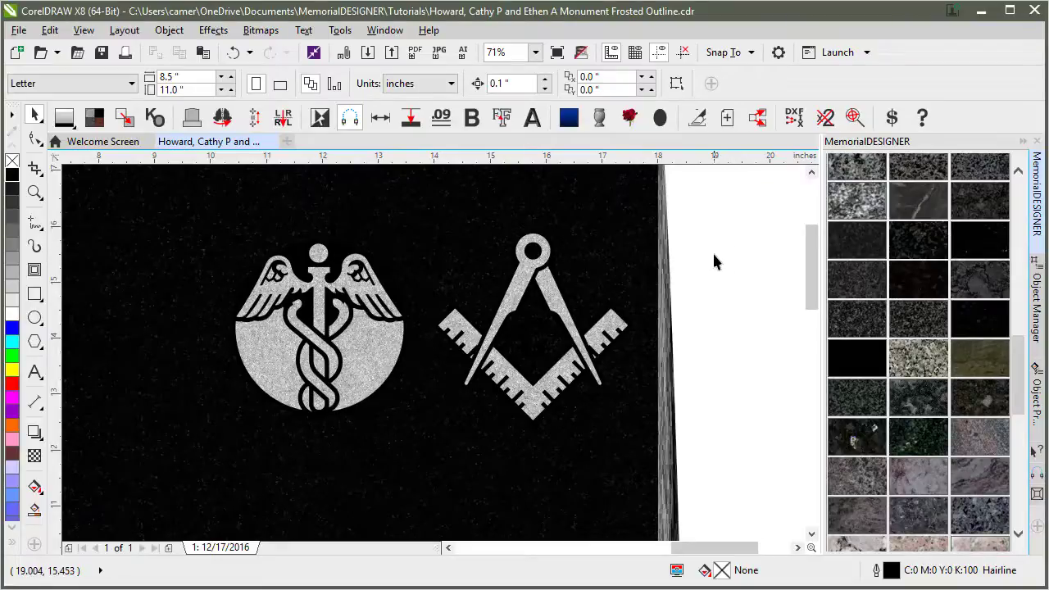
# Apply the Fill GrayScale swatch to replace the black granite on the whole monument.
pyautogui.press('F4')
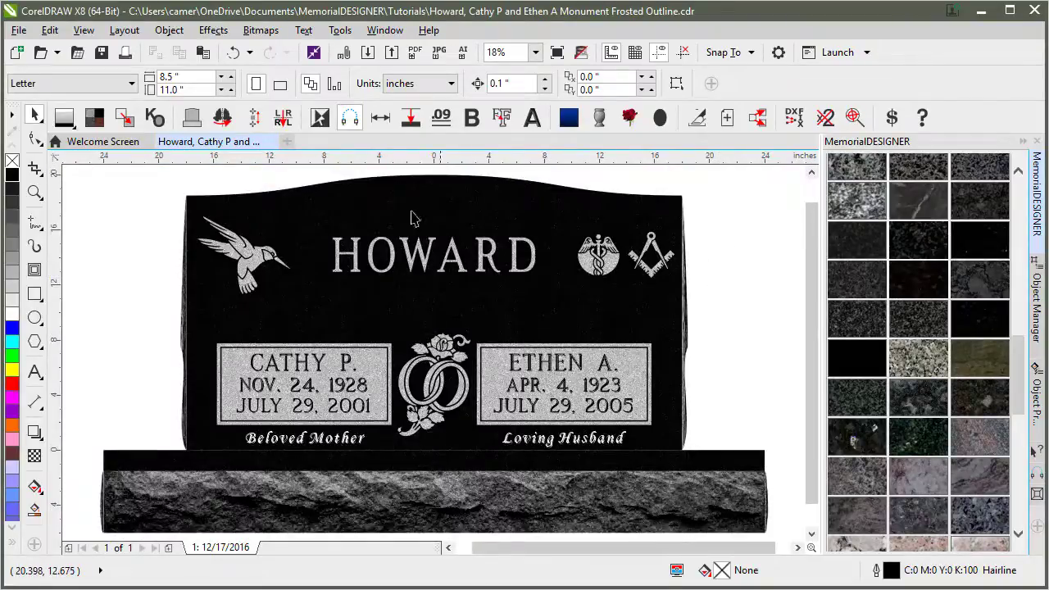
pyautogui.moveTo(1025, 354); pyautogui.dragTo(1029, 497)
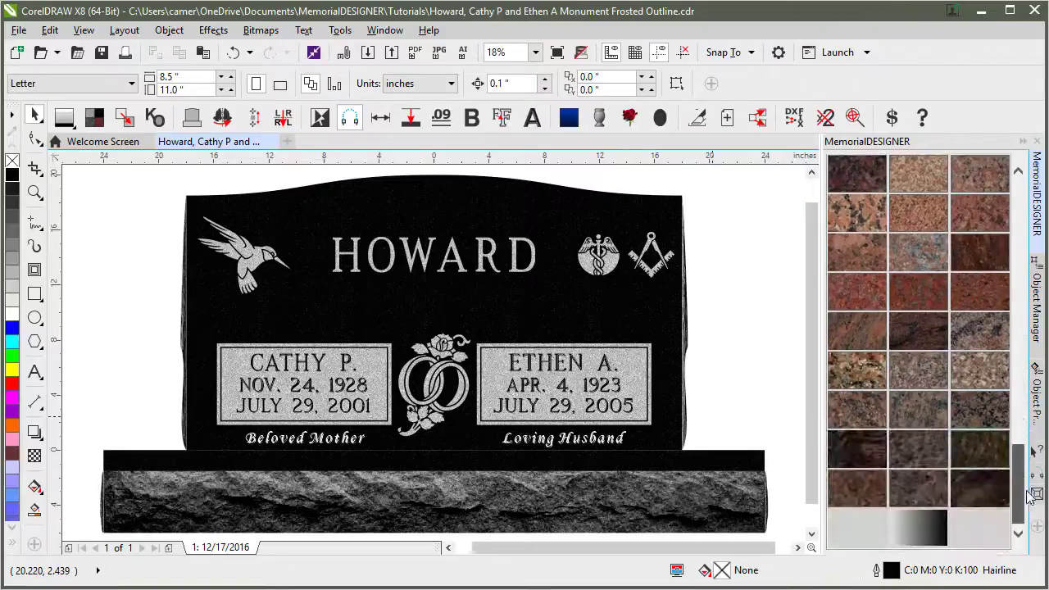
pyautogui.click(922, 526)
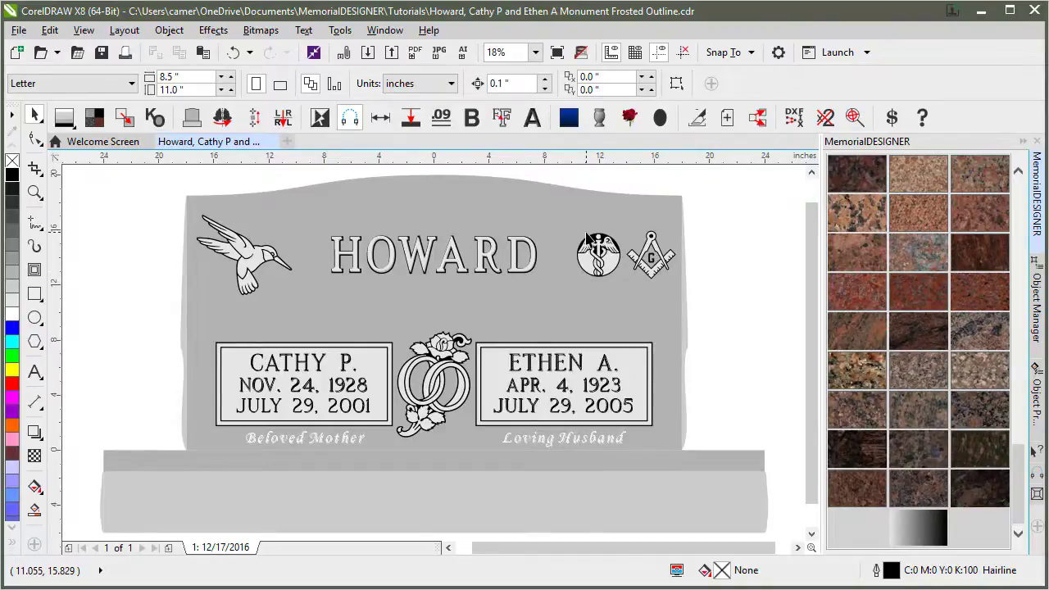
pyautogui.click(35, 191)
pyautogui.moveTo(173, 201); pyautogui.dragTo(328, 340)
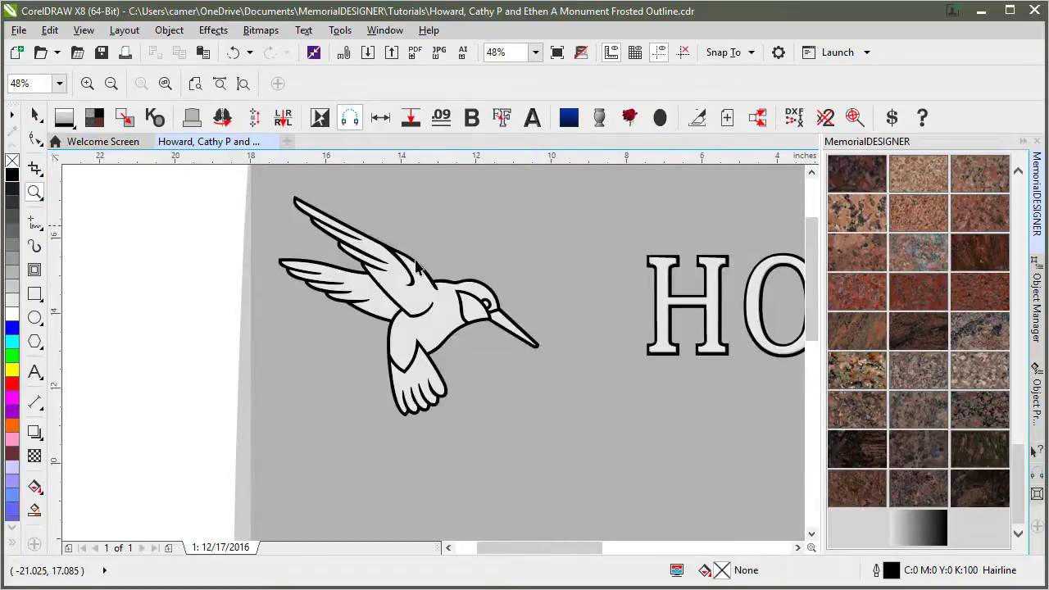
pyautogui.click(34, 115)
pyautogui.moveTo(387, 265); pyautogui.dragTo(552, 375)
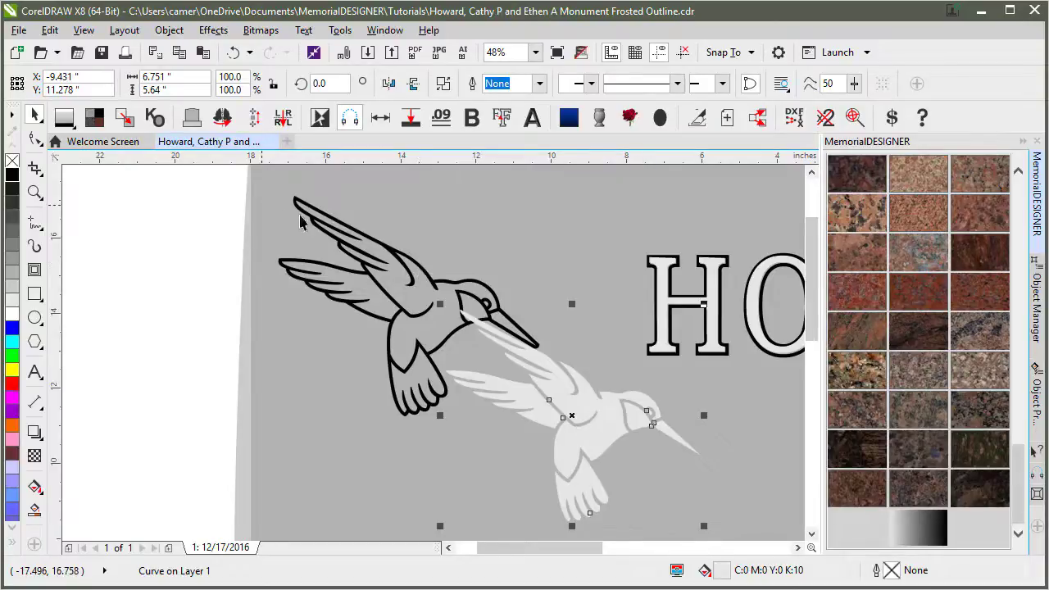
pyautogui.click(211, 196)
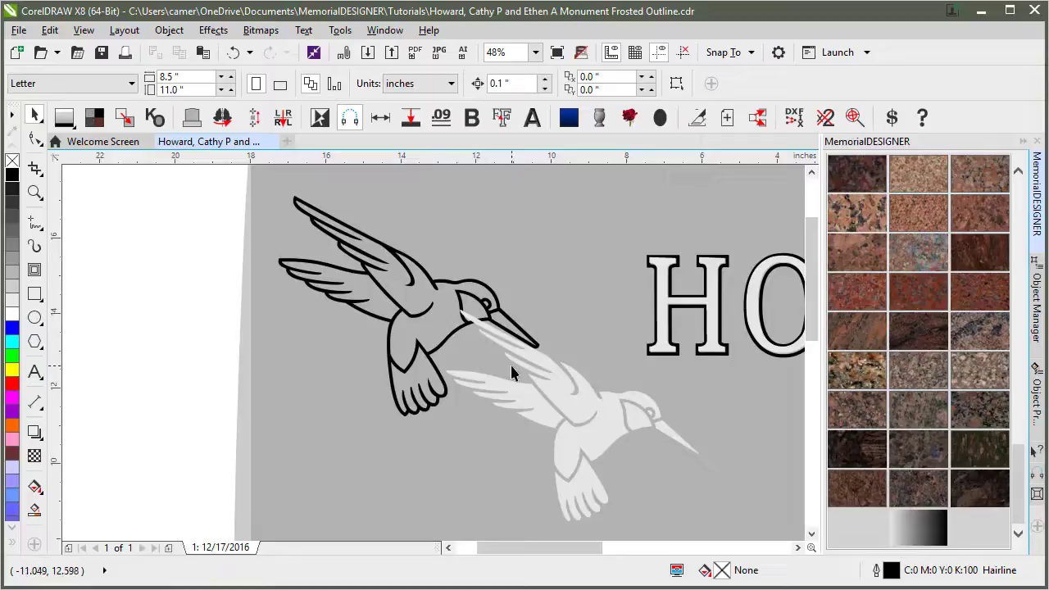
pyautogui.hotkey('ctrl', 'z')
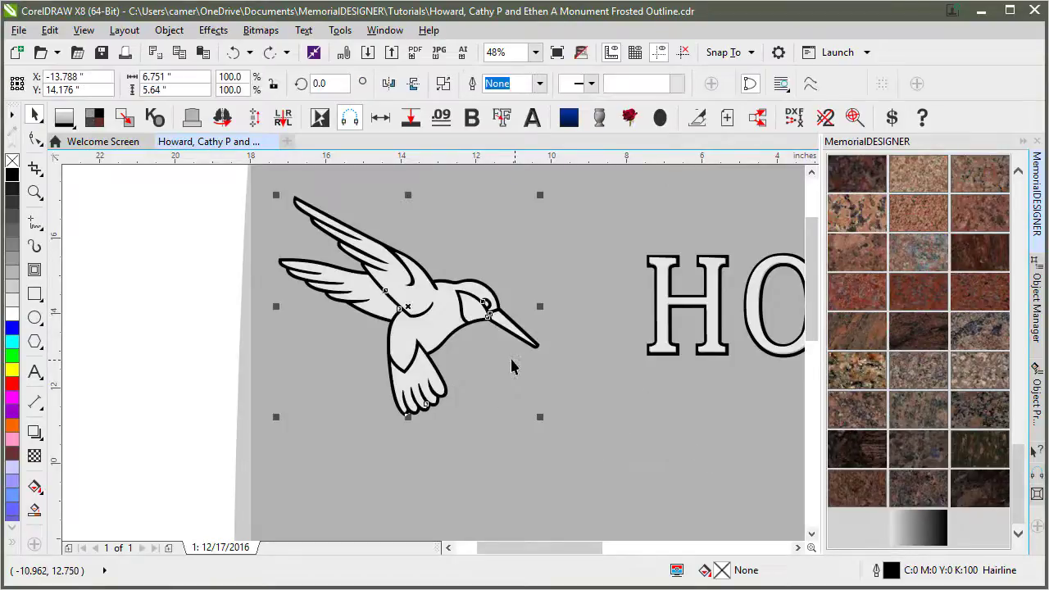
pyautogui.click(201, 202)
pyautogui.press('F4')
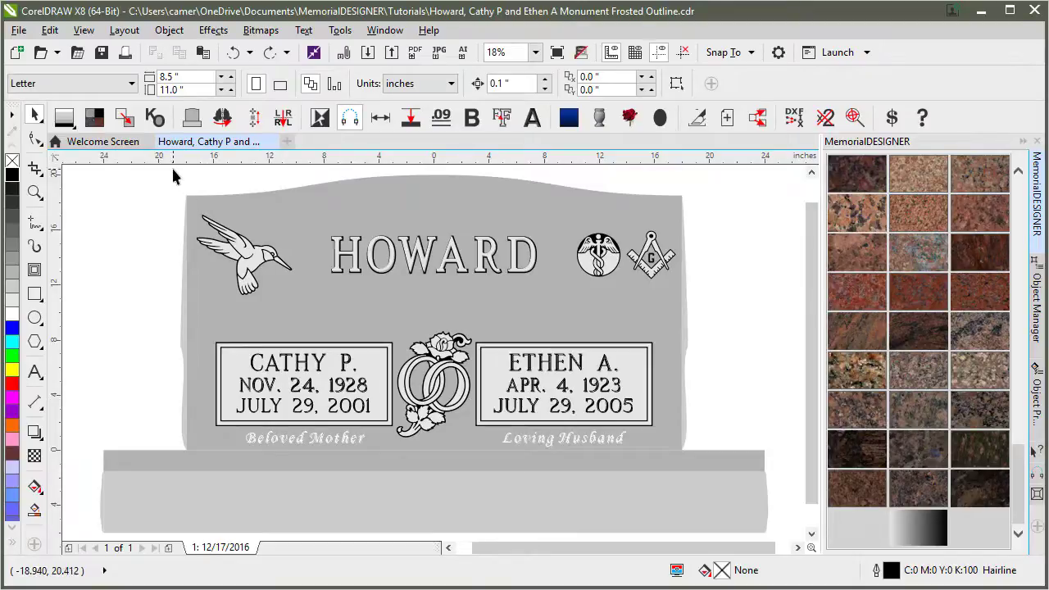
# Marquee-select all headstone objects and copy them to an outline-only Plot page.
pyautogui.moveTo(165, 163); pyautogui.dragTo(707, 472)
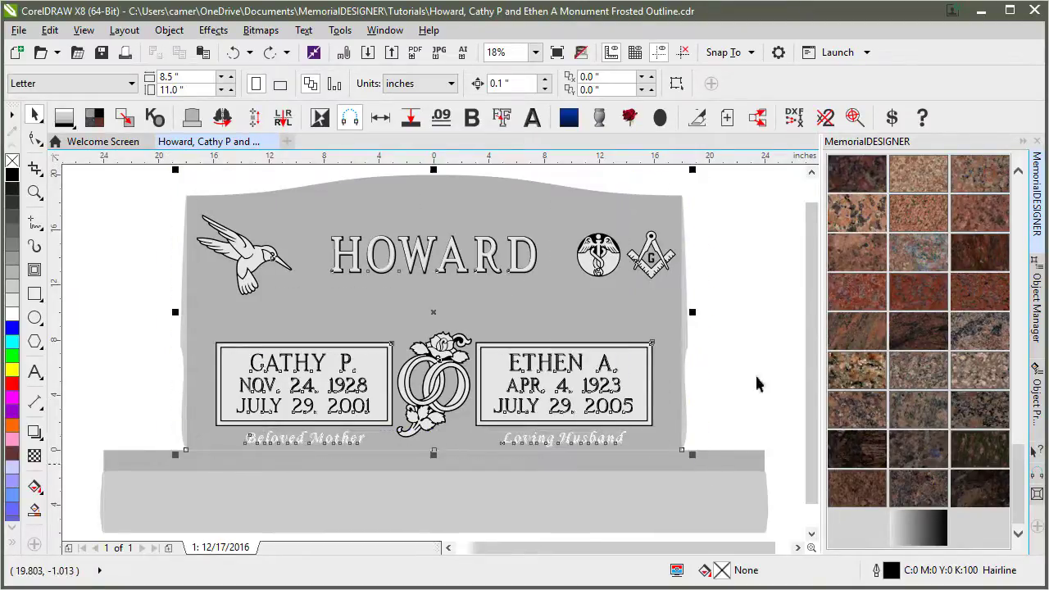
pyautogui.click(699, 122)
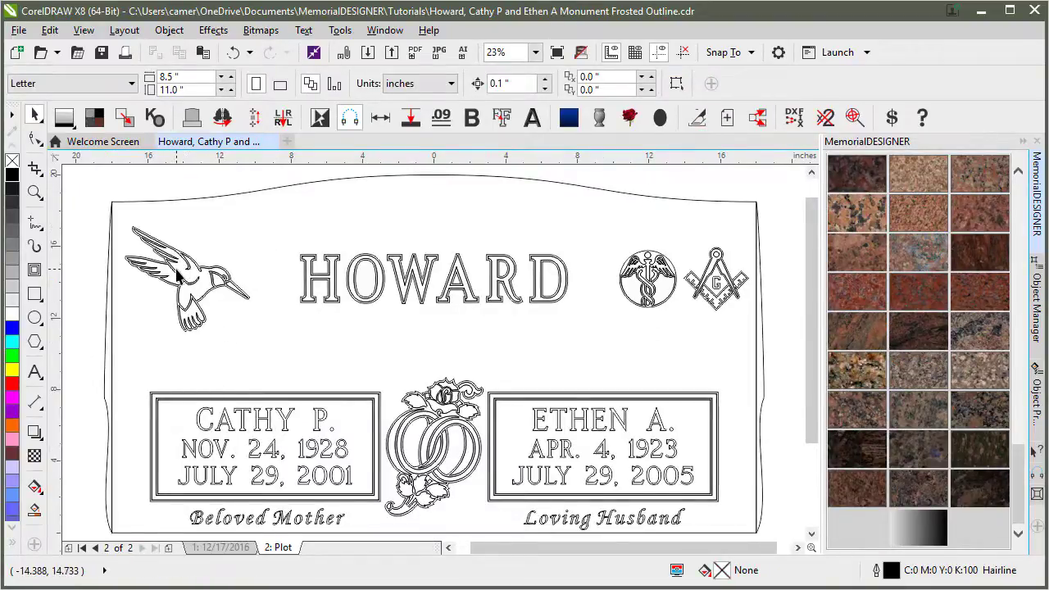
pyautogui.scroll(4, 177, 276)
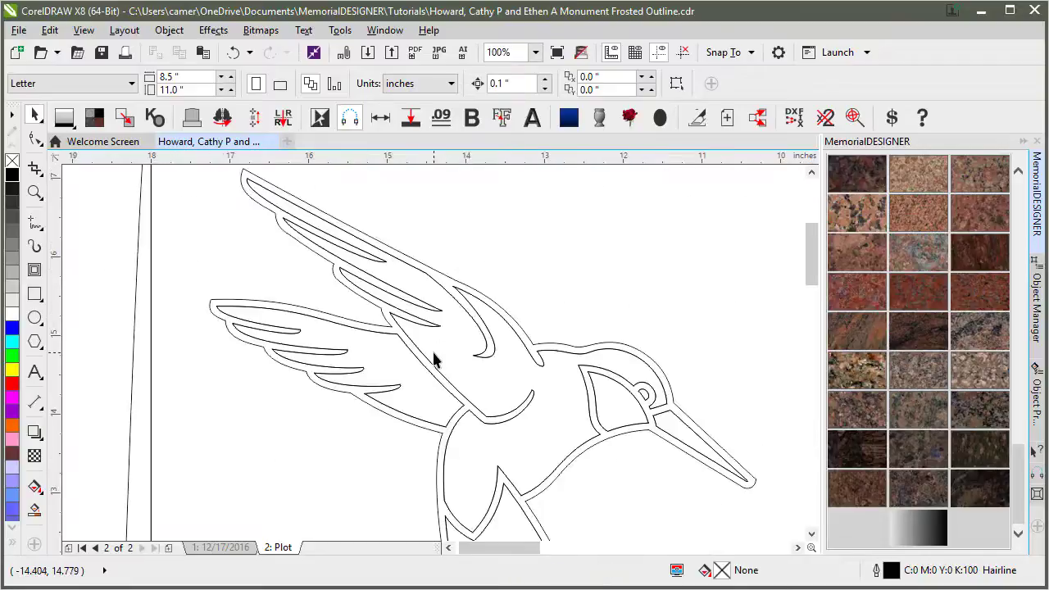
pyautogui.click(430, 279)
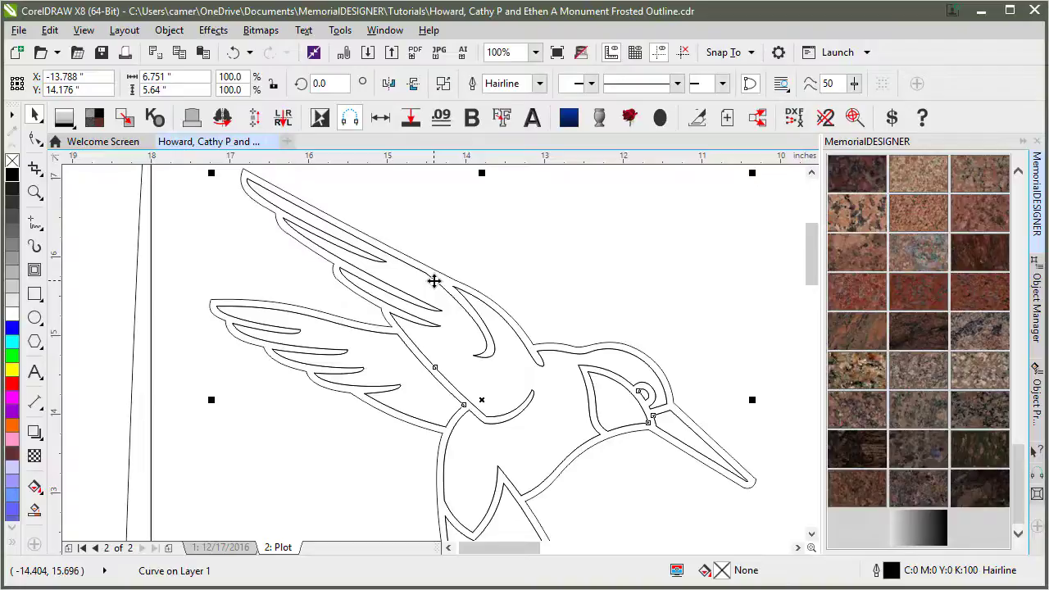
pyautogui.click(443, 281)
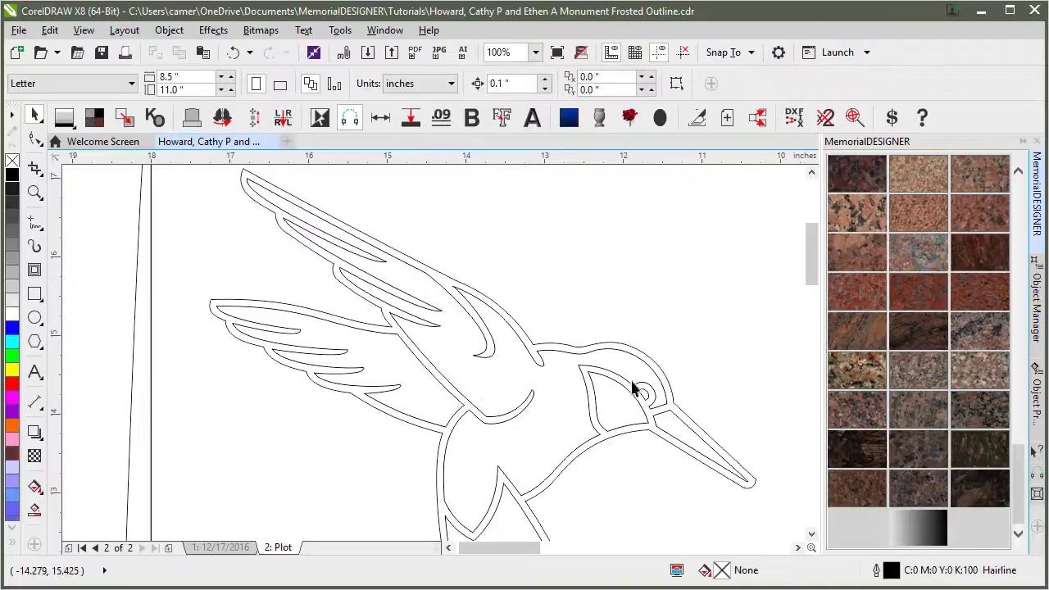
pyautogui.scroll(-2, 492, 356)
pyautogui.scroll(4, 434, 356)
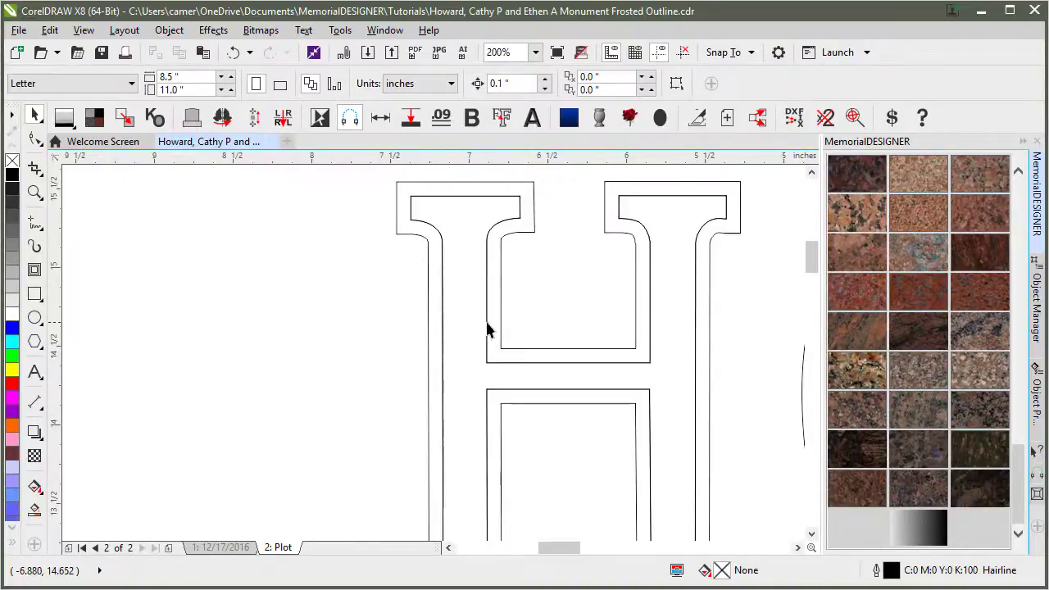
pyautogui.click(488, 323)
pyautogui.click(514, 304)
pyautogui.scroll(-2, 594, 320)
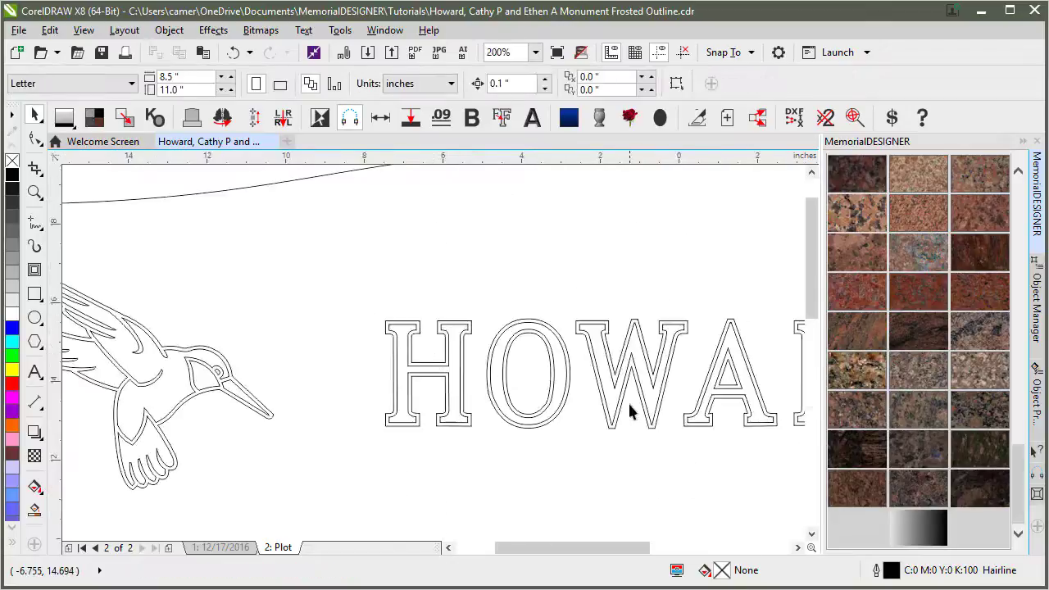
pyautogui.scroll(-2, 614, 347)
pyautogui.scroll(4, 440, 364)
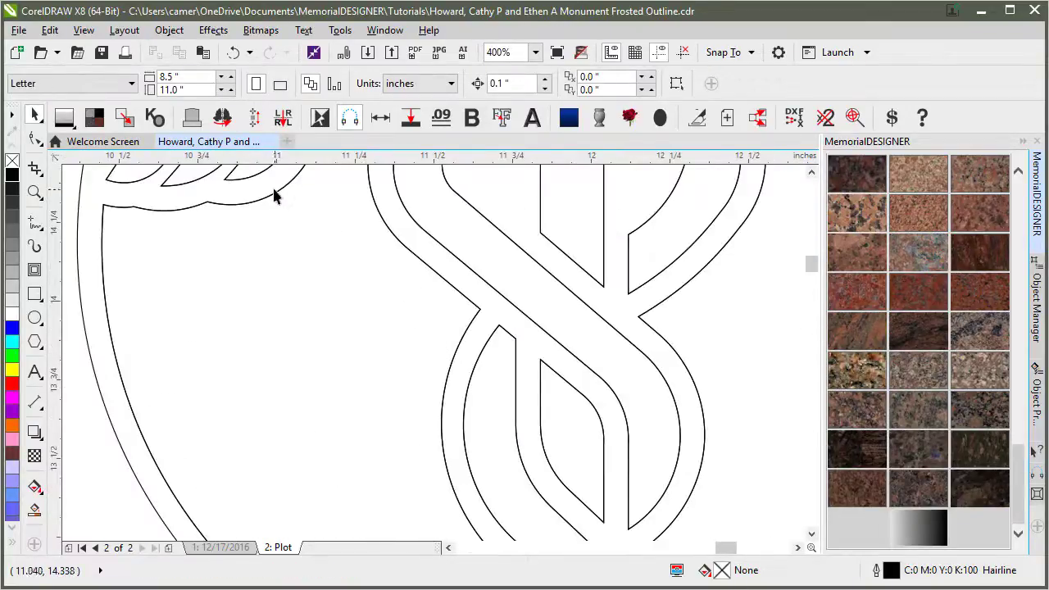
pyautogui.click(279, 190)
pyautogui.click(364, 306)
pyautogui.scroll(-3, 434, 353)
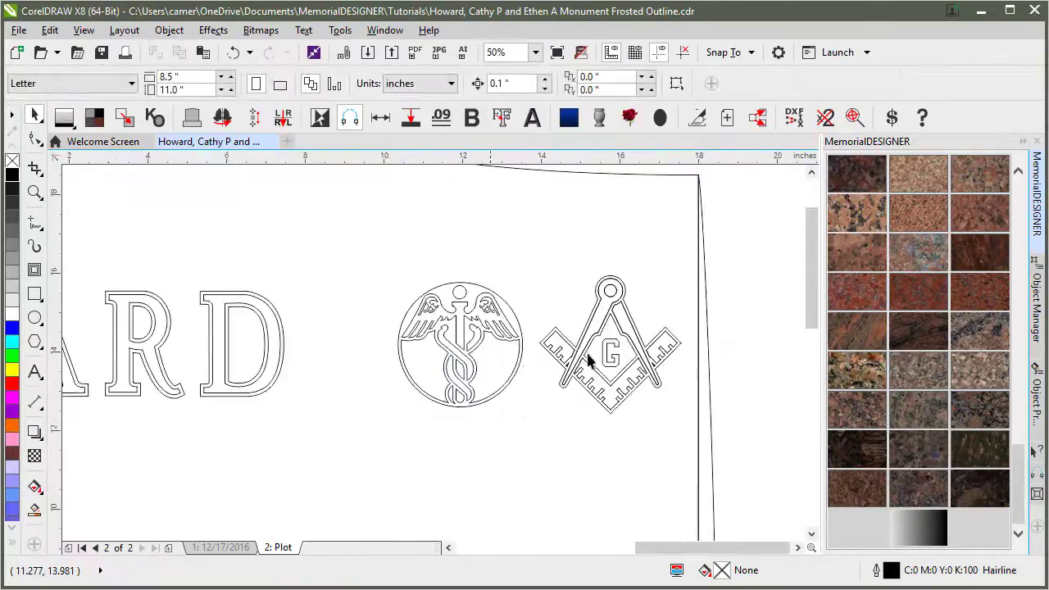
pyautogui.click(589, 338)
pyautogui.click(497, 438)
pyautogui.scroll(-2, 425, 377)
pyautogui.scroll(2, 347, 427)
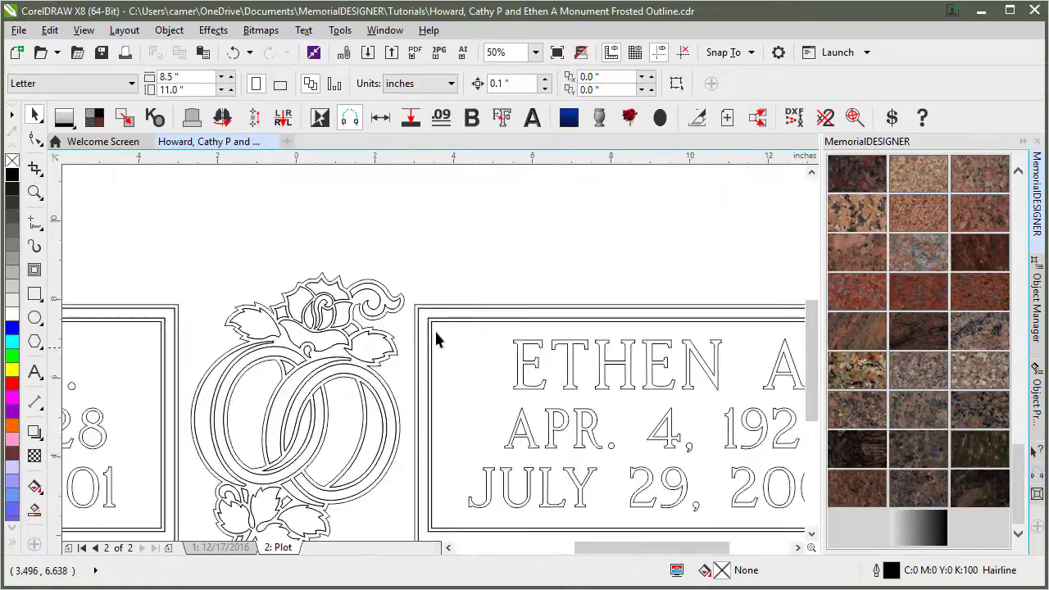
pyautogui.click(435, 325)
pyautogui.click(445, 334)
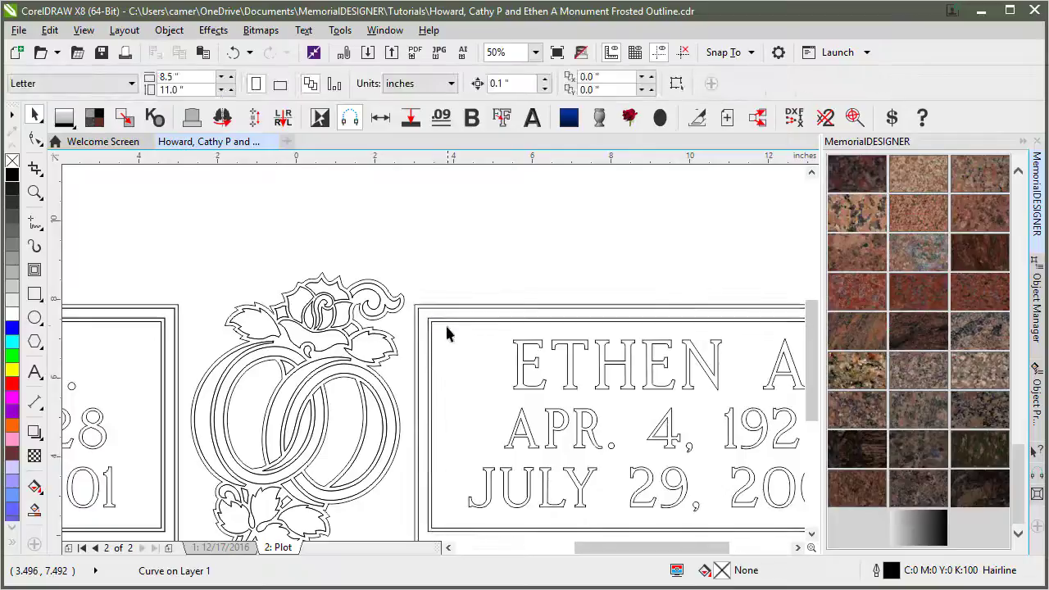
# Delete the extra inner outlines from the left panel and the ring ornament.
pyautogui.click(175, 310)
pyautogui.press('Delete')
pyautogui.click(270, 337)
pyautogui.press('Delete')
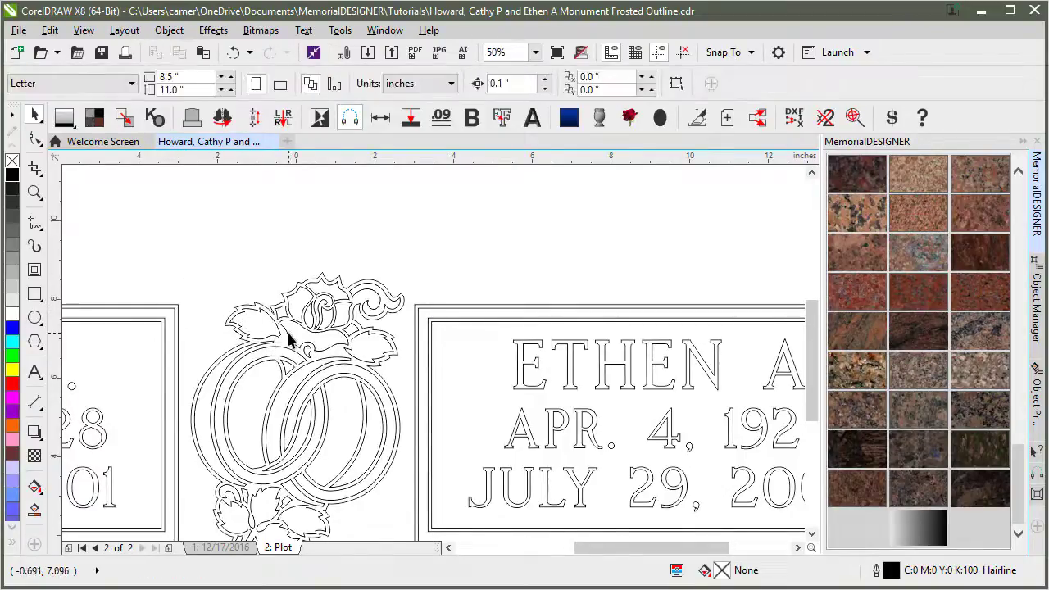
pyautogui.scroll(-2, 286, 325)
pyautogui.scroll(2, 373, 418)
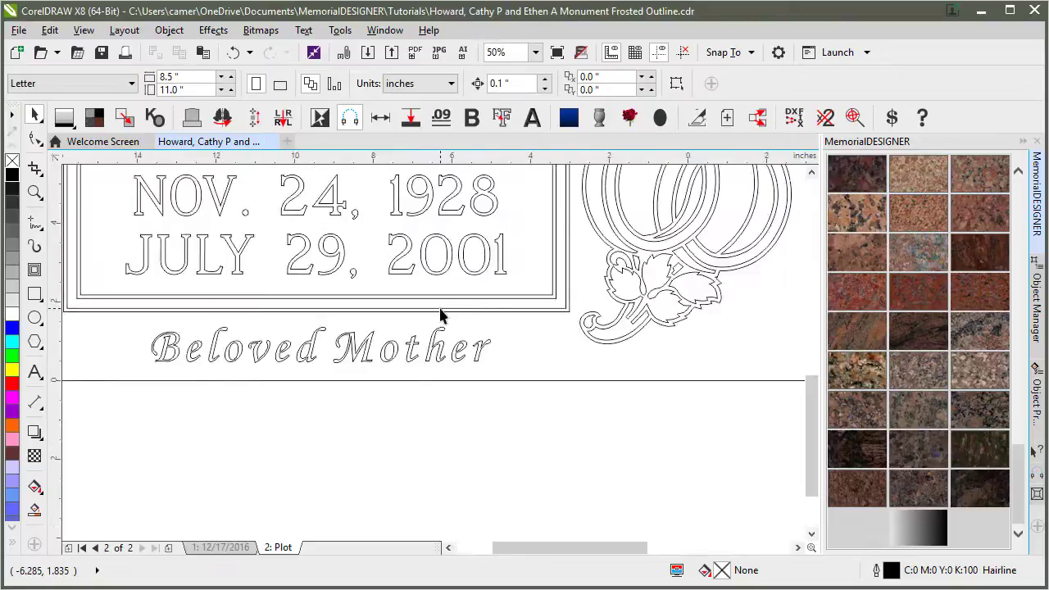
# Delete the monument's left and right side outline curves, then return to the 12/17/2016 page.
pyautogui.press('F4')
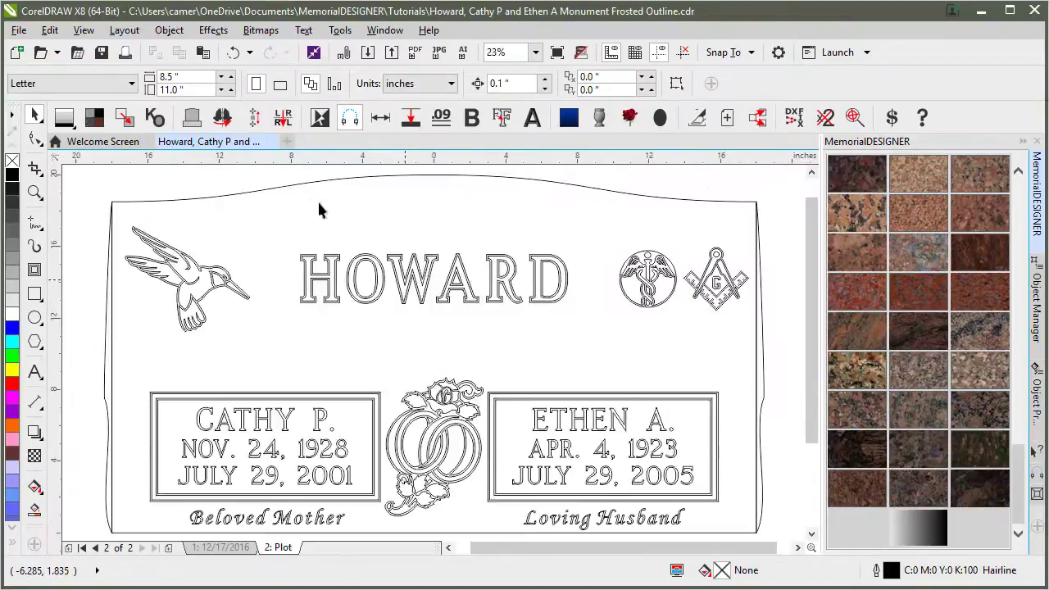
pyautogui.click(109, 275)
pyautogui.press('Delete')
pyautogui.click(761, 244)
pyautogui.press('Delete')
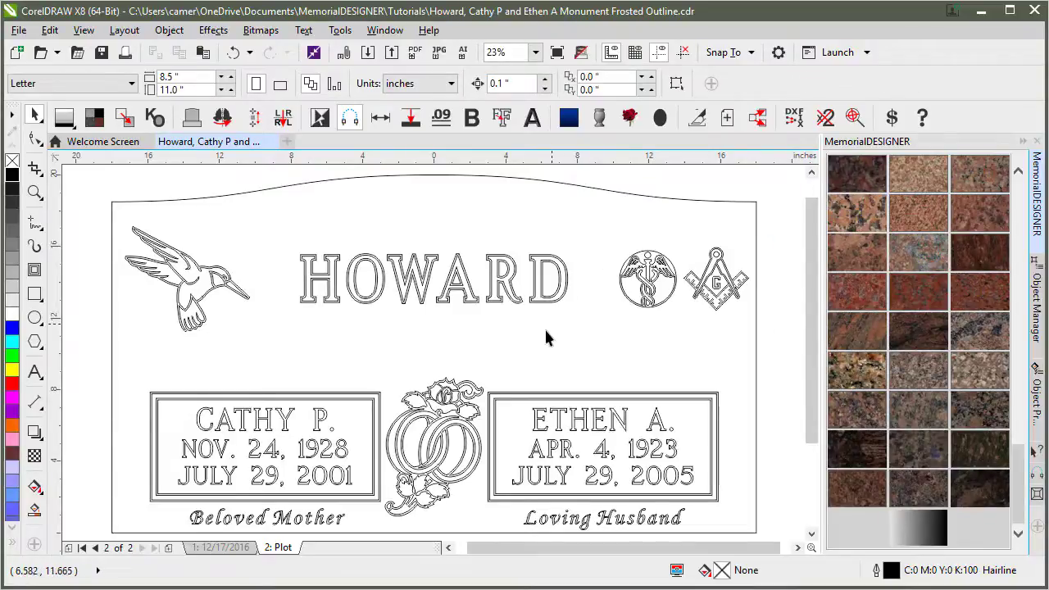
pyautogui.click(223, 548)
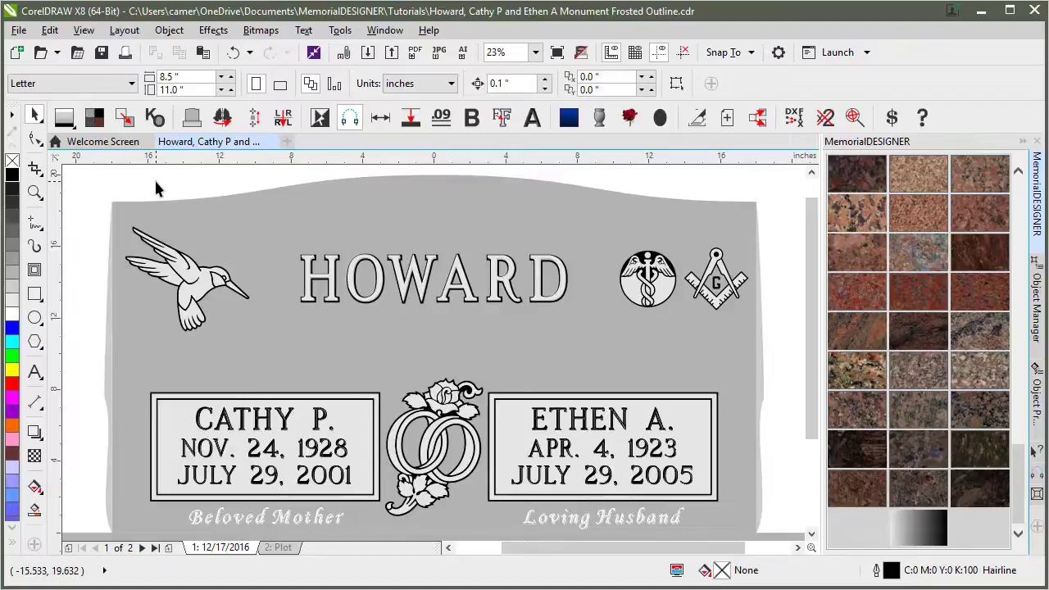
pyautogui.press('F4')
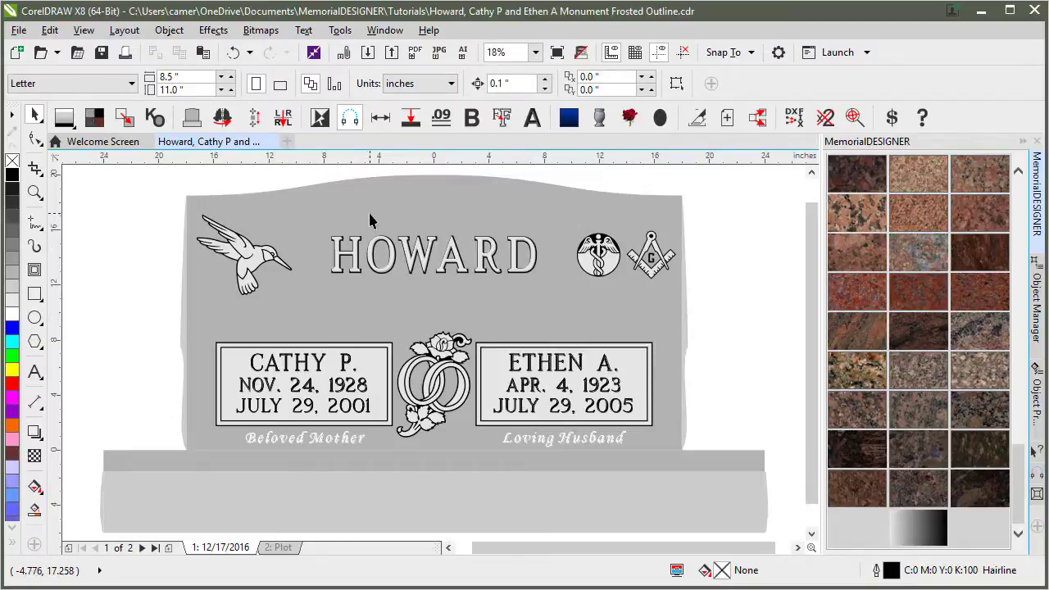
pyautogui.click(356, 254)
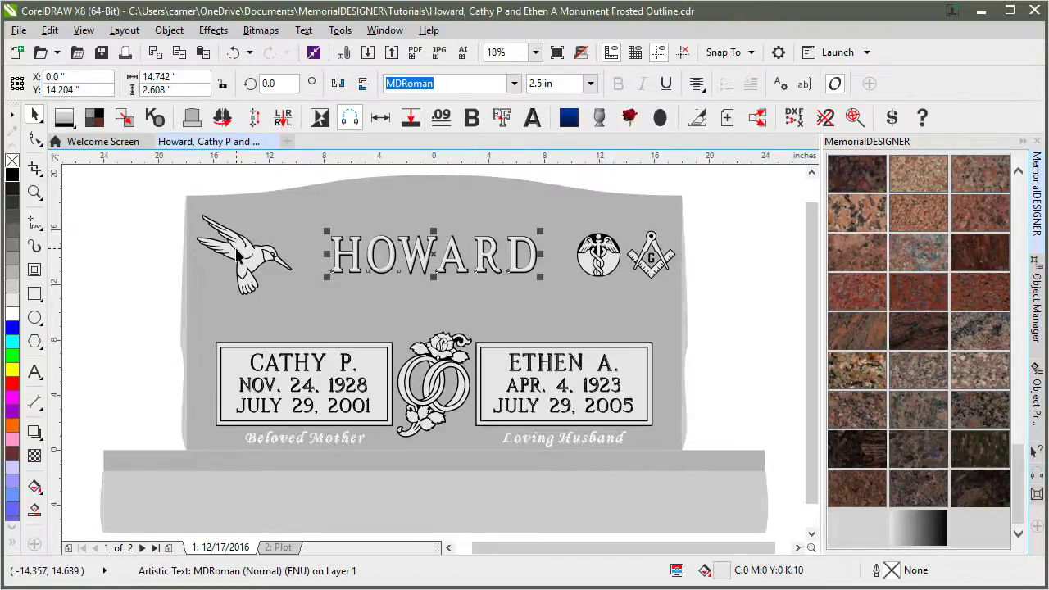
pyautogui.click(285, 443)
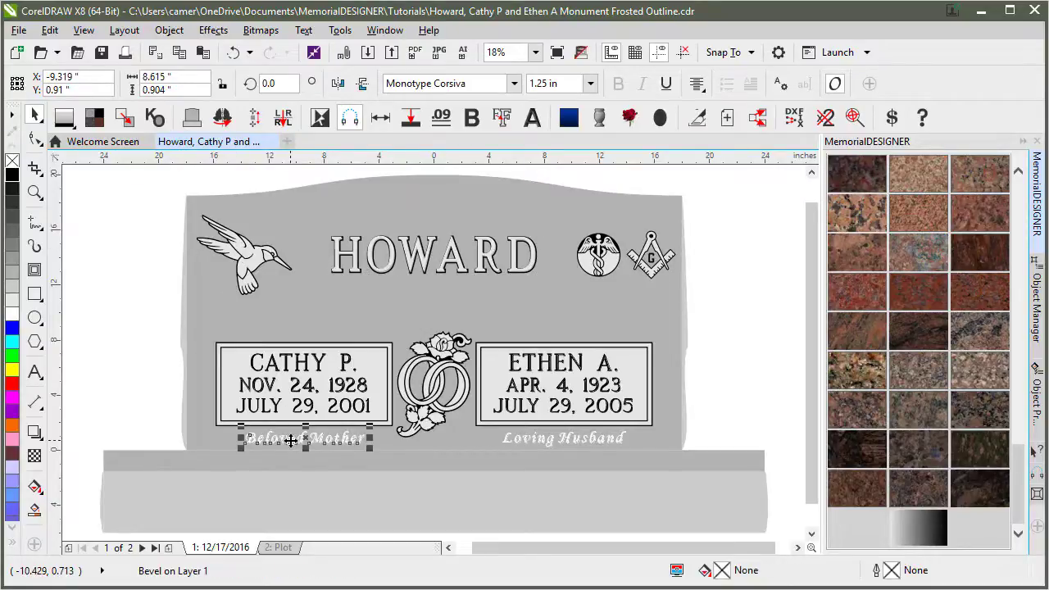
pyautogui.click(693, 262)
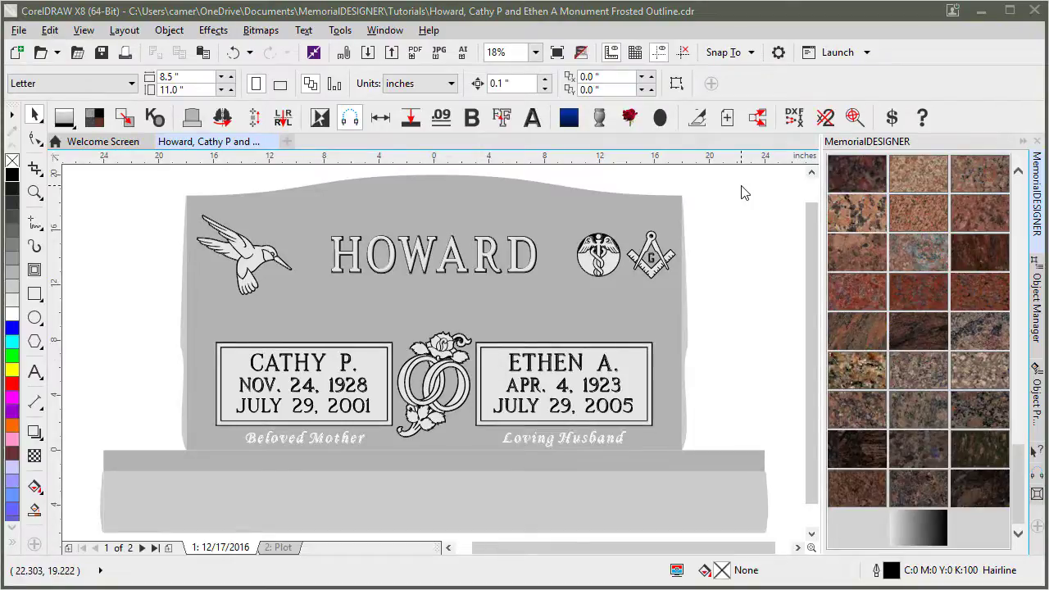
pyautogui.click(592, 238)
pyautogui.scroll(2, 592, 238)
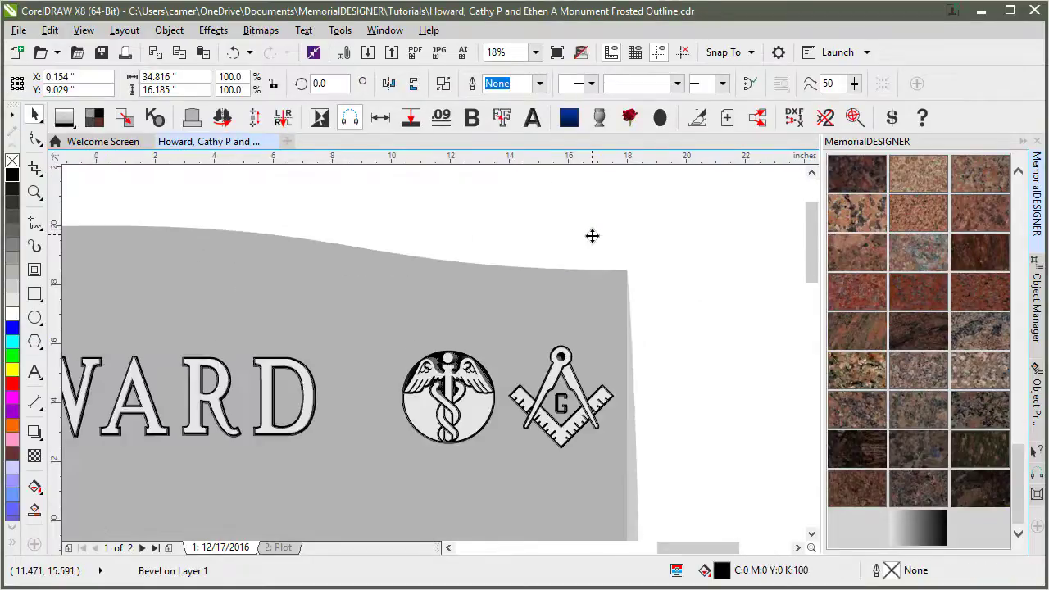
pyautogui.scroll(2, 592, 237)
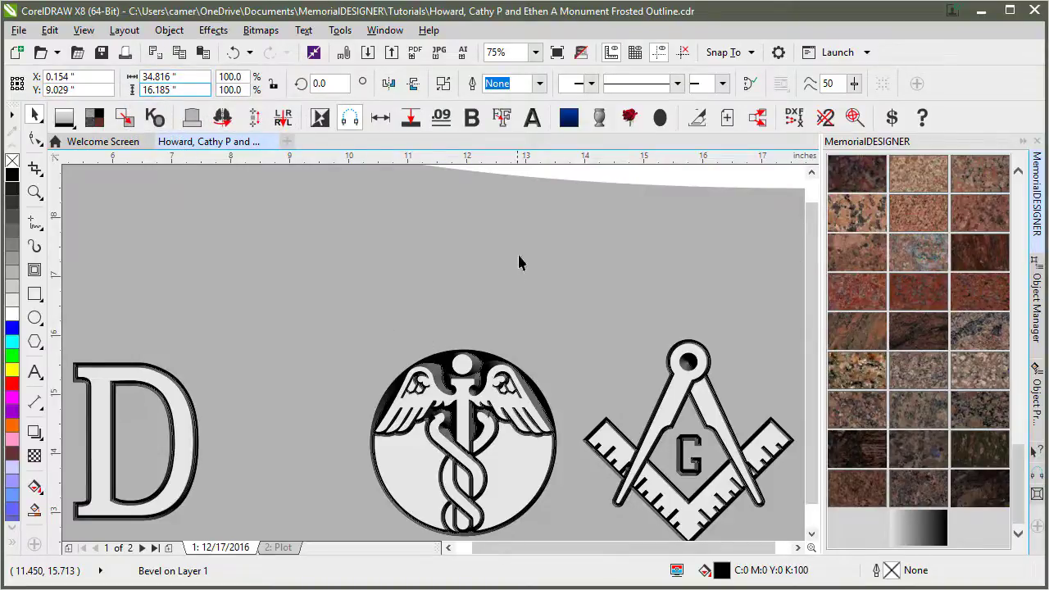
pyautogui.press('F4')
pyautogui.press('Escape')
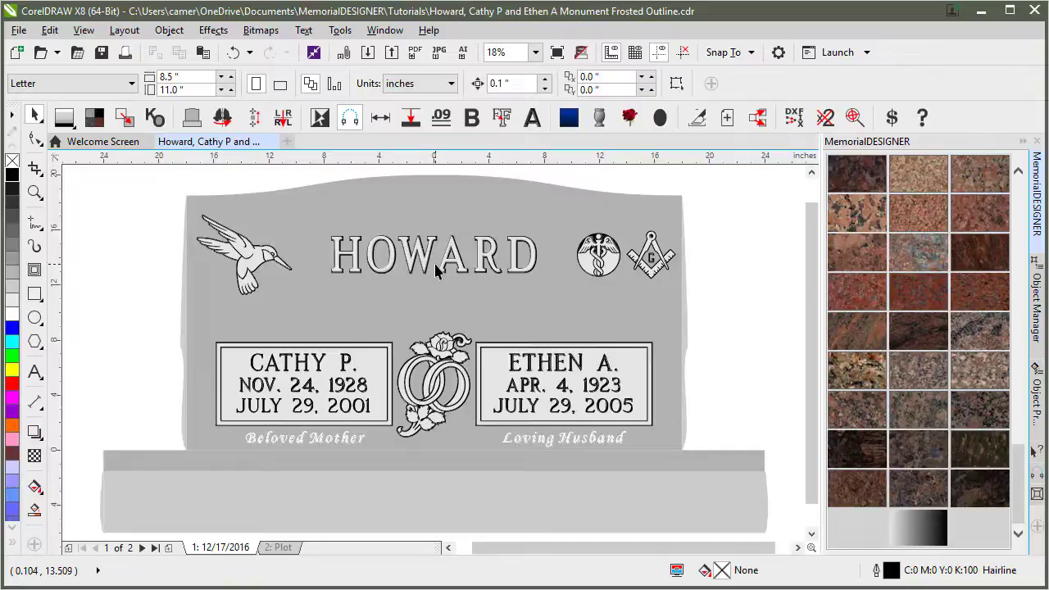
pyautogui.click(605, 237)
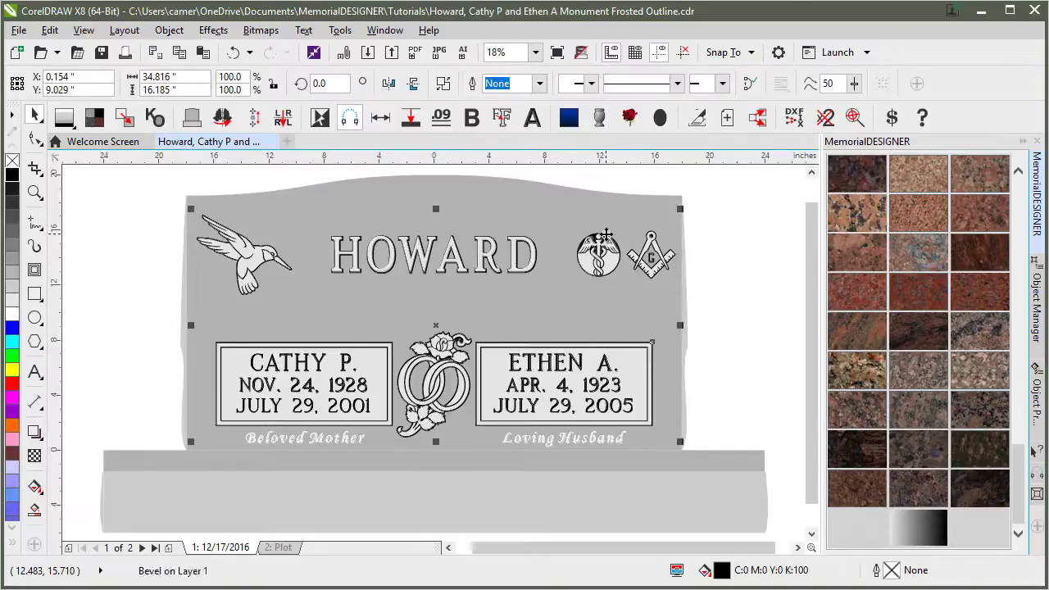
pyautogui.click(169, 30)
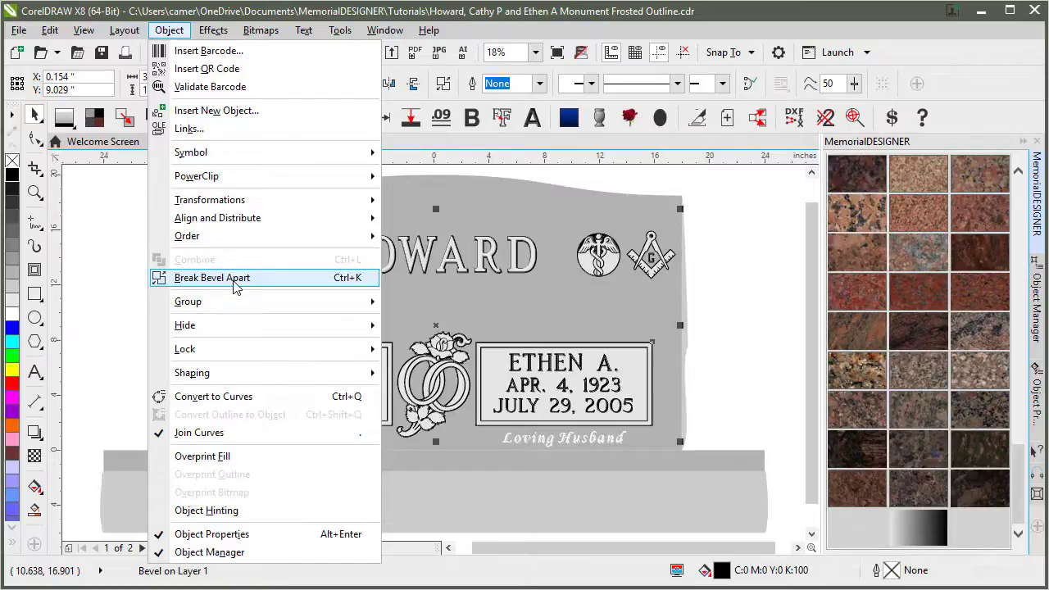
pyautogui.click(737, 289)
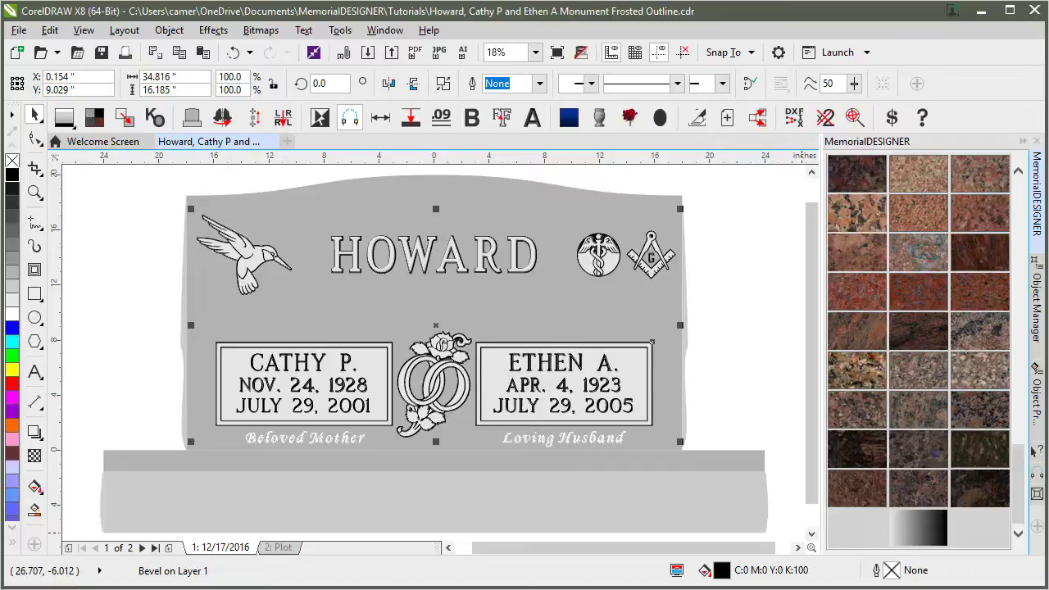